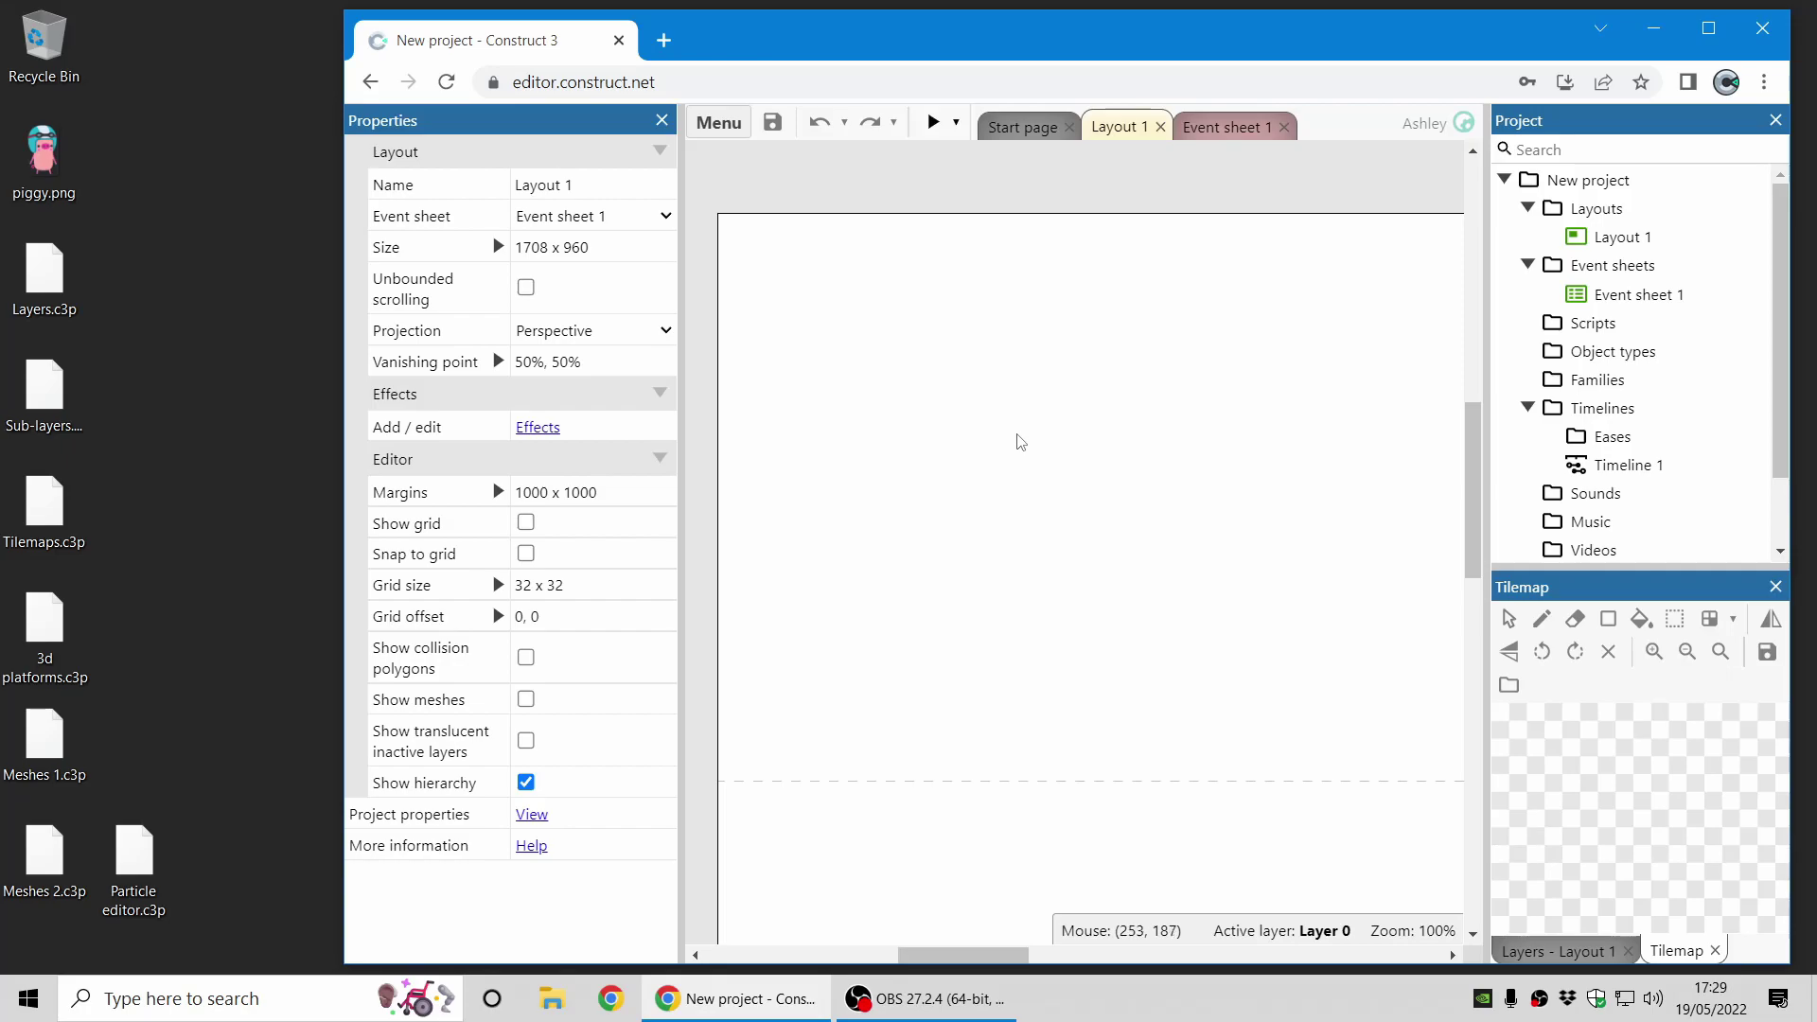
Drag piggy.png into Layout 1 as a sprite, then shrink and reposition it, keeping it upright.
{"action": "left_click", "coordinate": [49, 152]}
{"action": "left_click_drag", "start_coordinate": [134, 225], "coordinate": [1059, 490]}
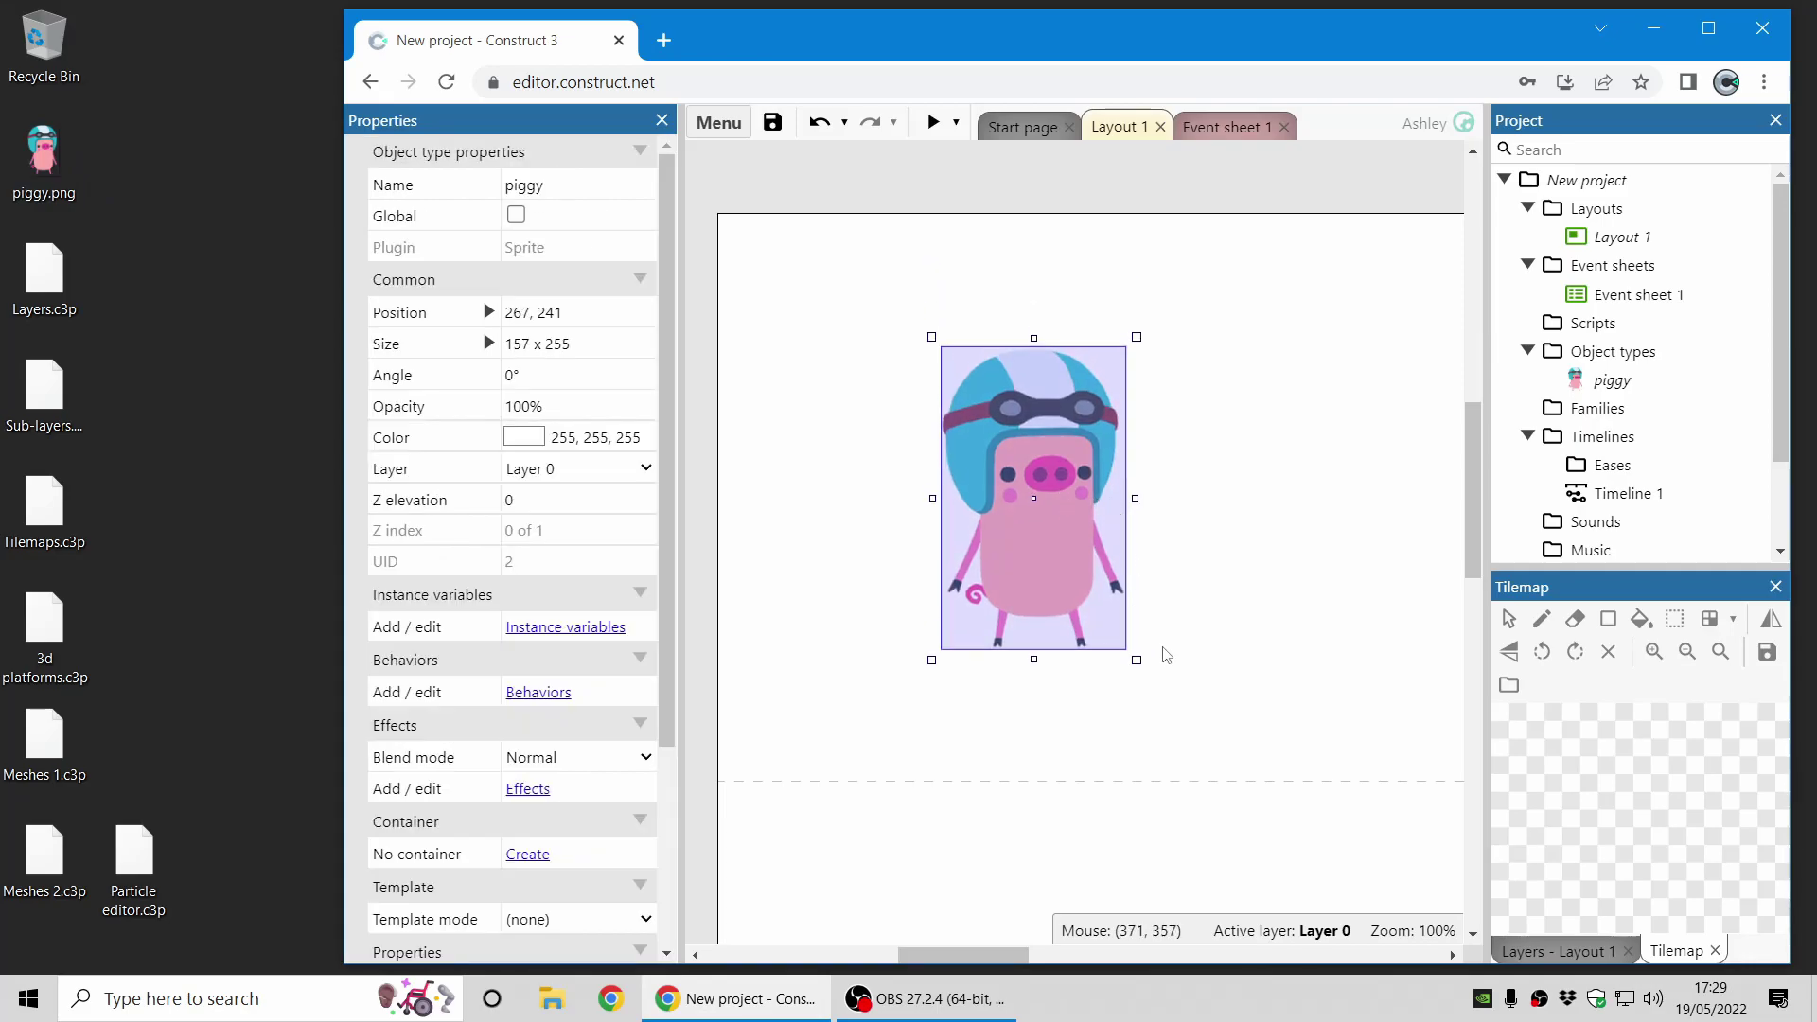
{"action": "left_click_drag", "start_coordinate": [1137, 659], "coordinate": [1040, 508]}
{"action": "left_click_drag", "start_coordinate": [984, 452], "coordinate": [942, 523]}
{"action": "left_click_drag", "start_coordinate": [1013, 388], "coordinate": [1050, 399]}
{"action": "key", "text": "ctrl+z"}
Ctrl-drag to duplicate the piggy into four copies, all left upright at 0°.
{"action": "left_click_drag", "start_coordinate": [953, 575], "coordinate": [1367, 516], "text": "ctrl"}
{"action": "middle_click_drag", "start_coordinate": [1131, 640], "coordinate": [1008, 538]}
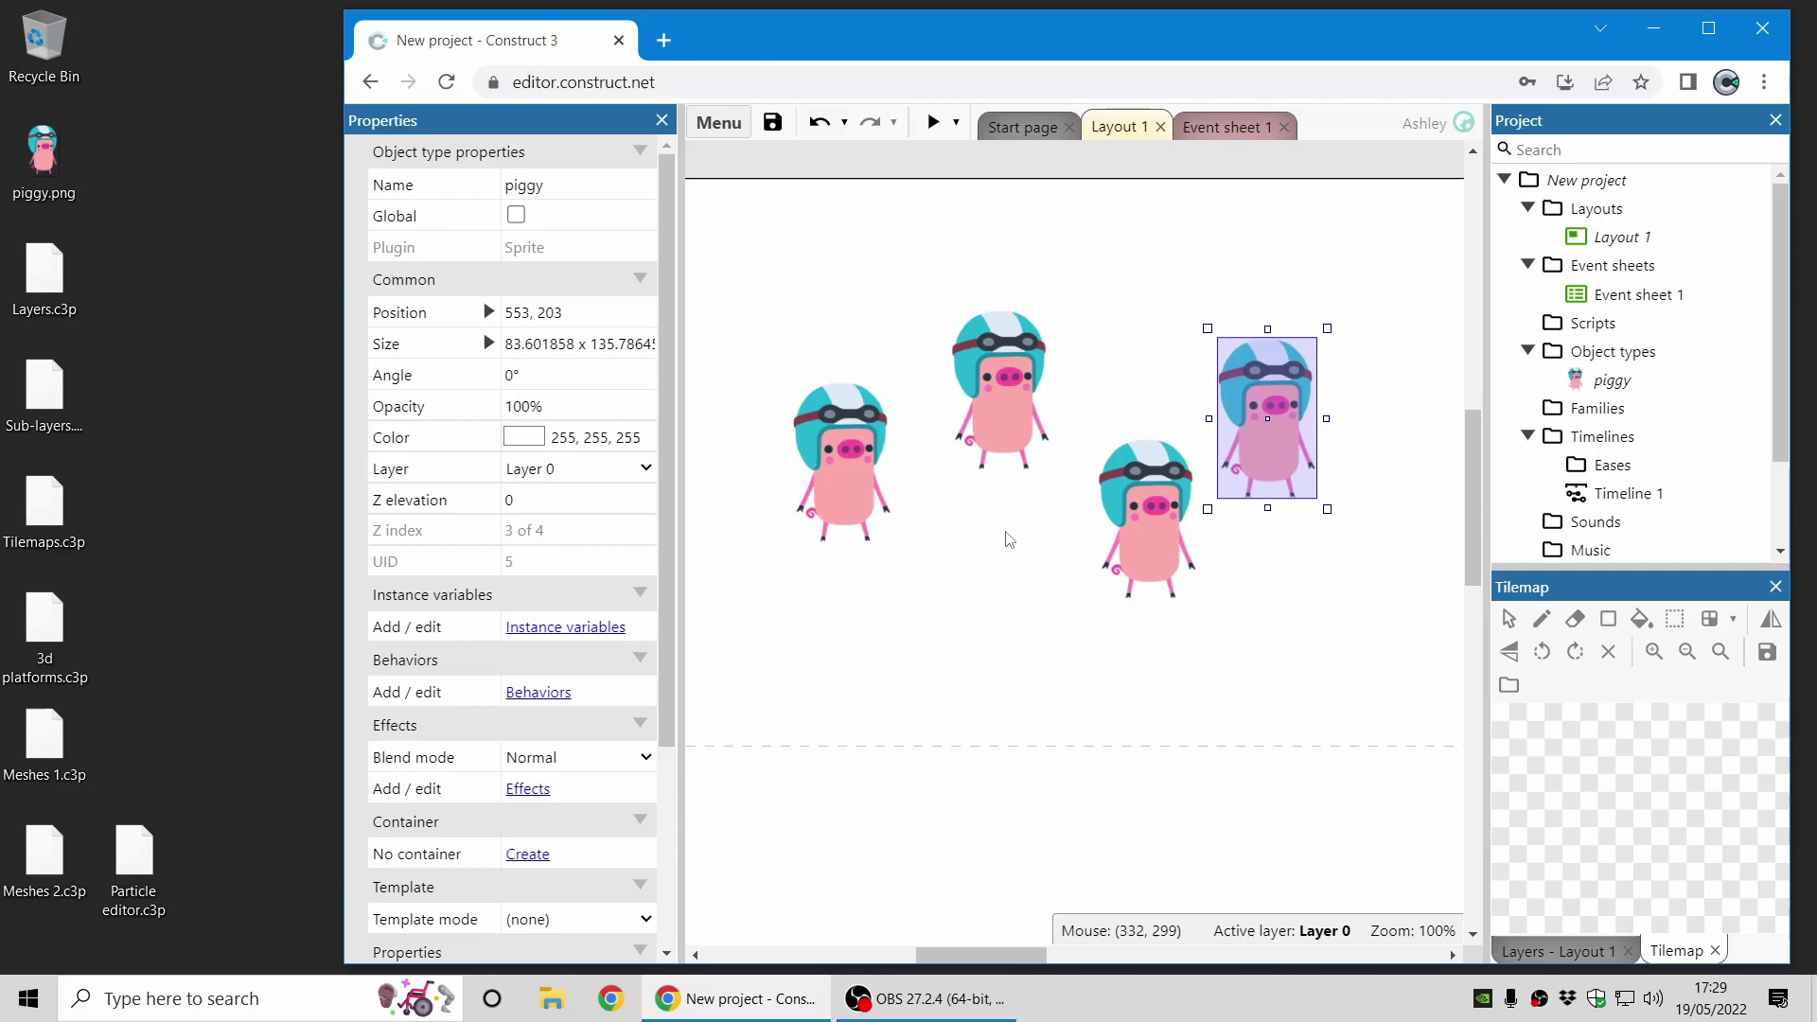
{"action": "left_click", "coordinate": [856, 478]}
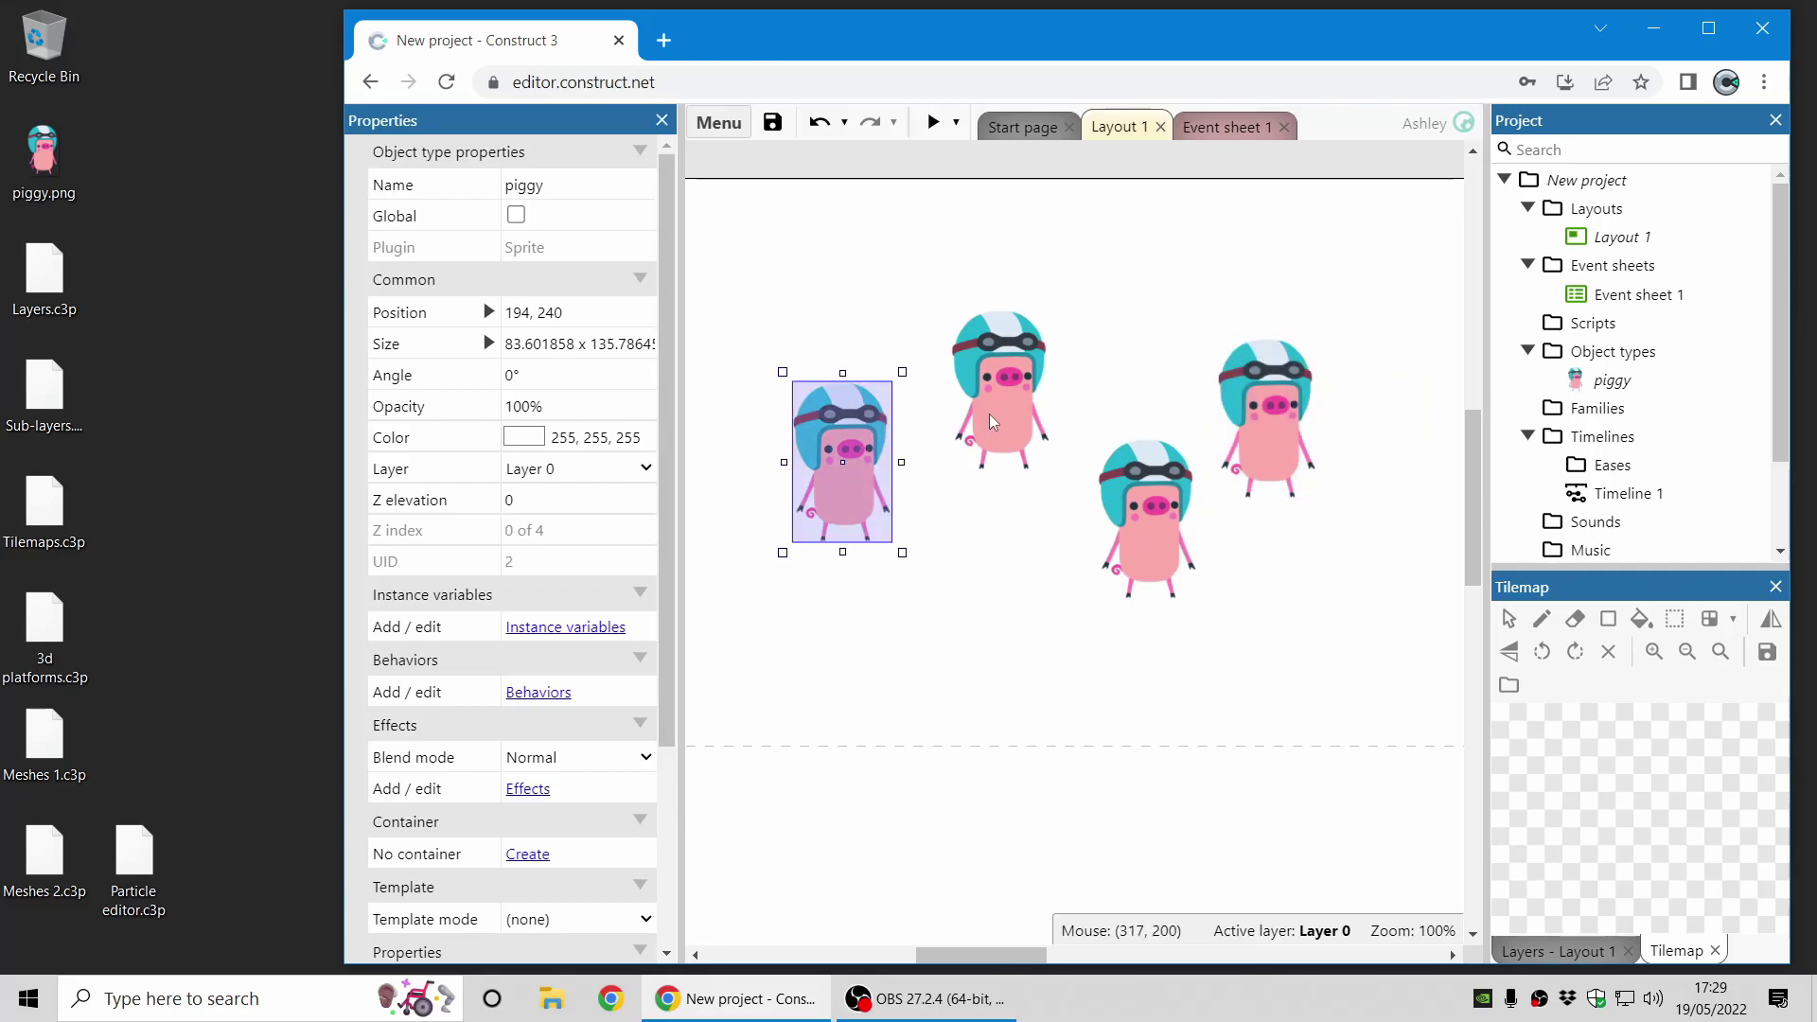
{"action": "left_click_drag", "start_coordinate": [908, 565], "coordinate": [997, 520]}
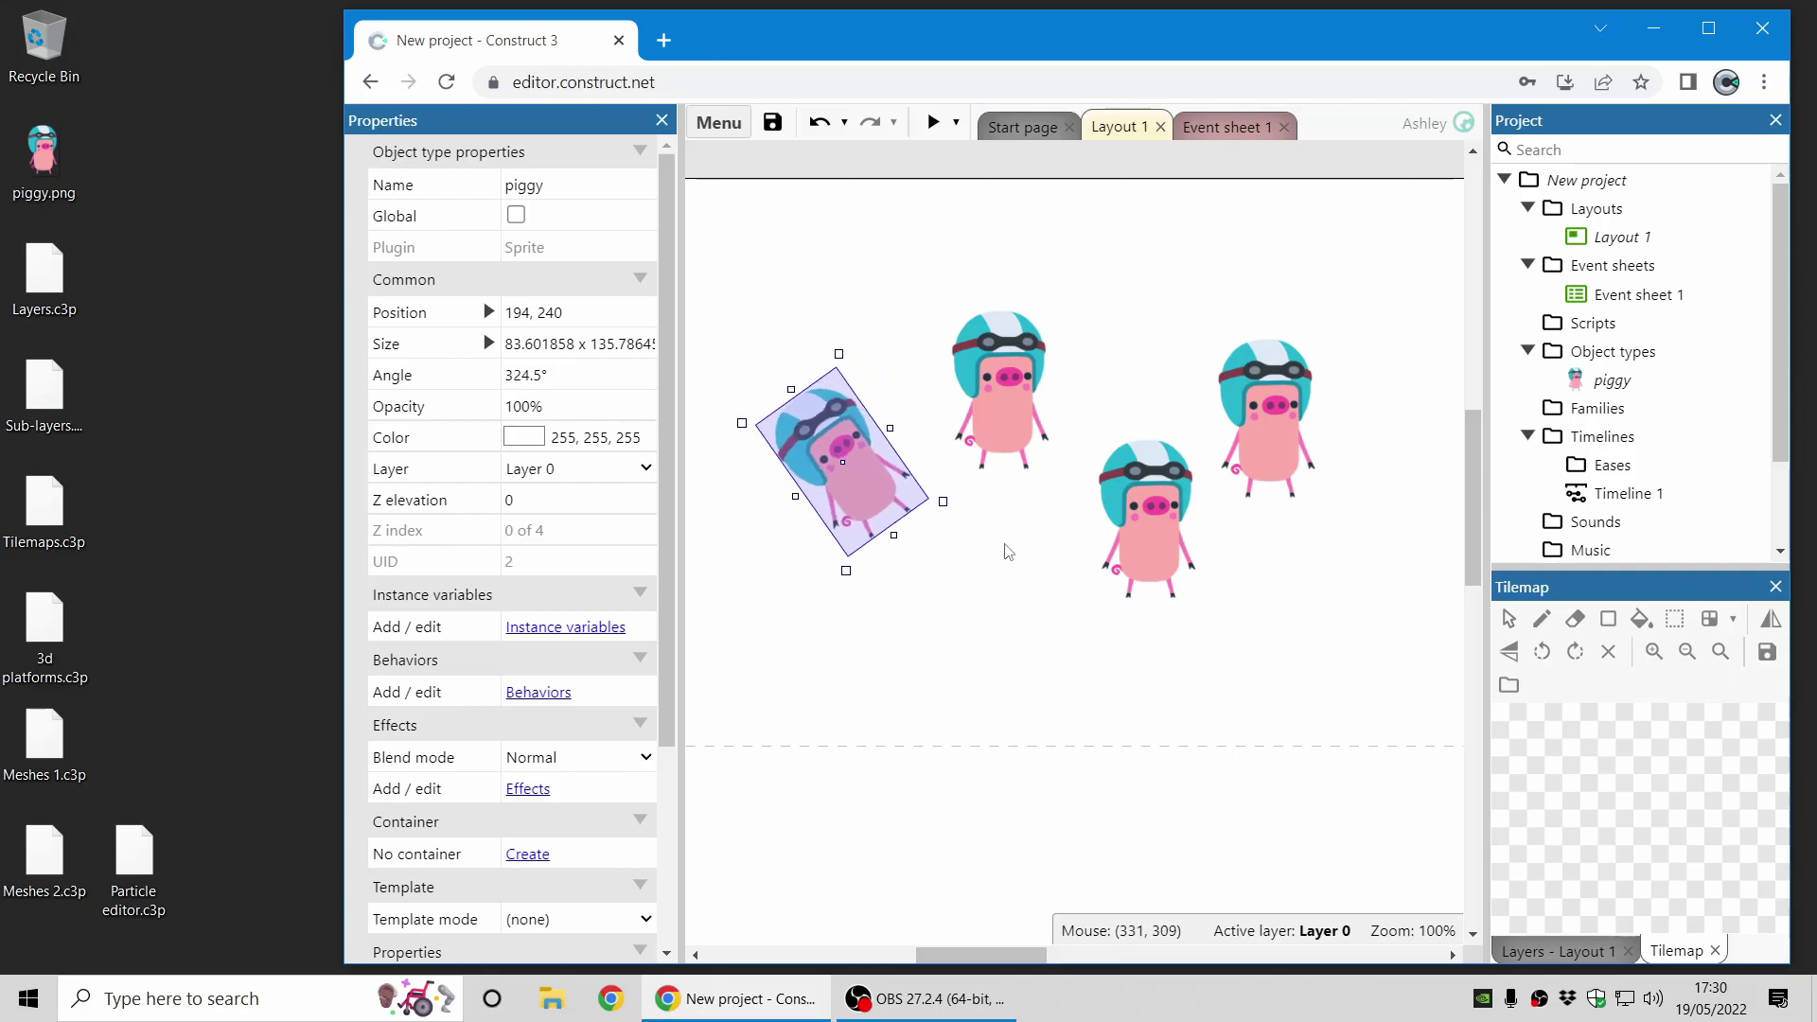
{"action": "left_click", "coordinate": [819, 123]}
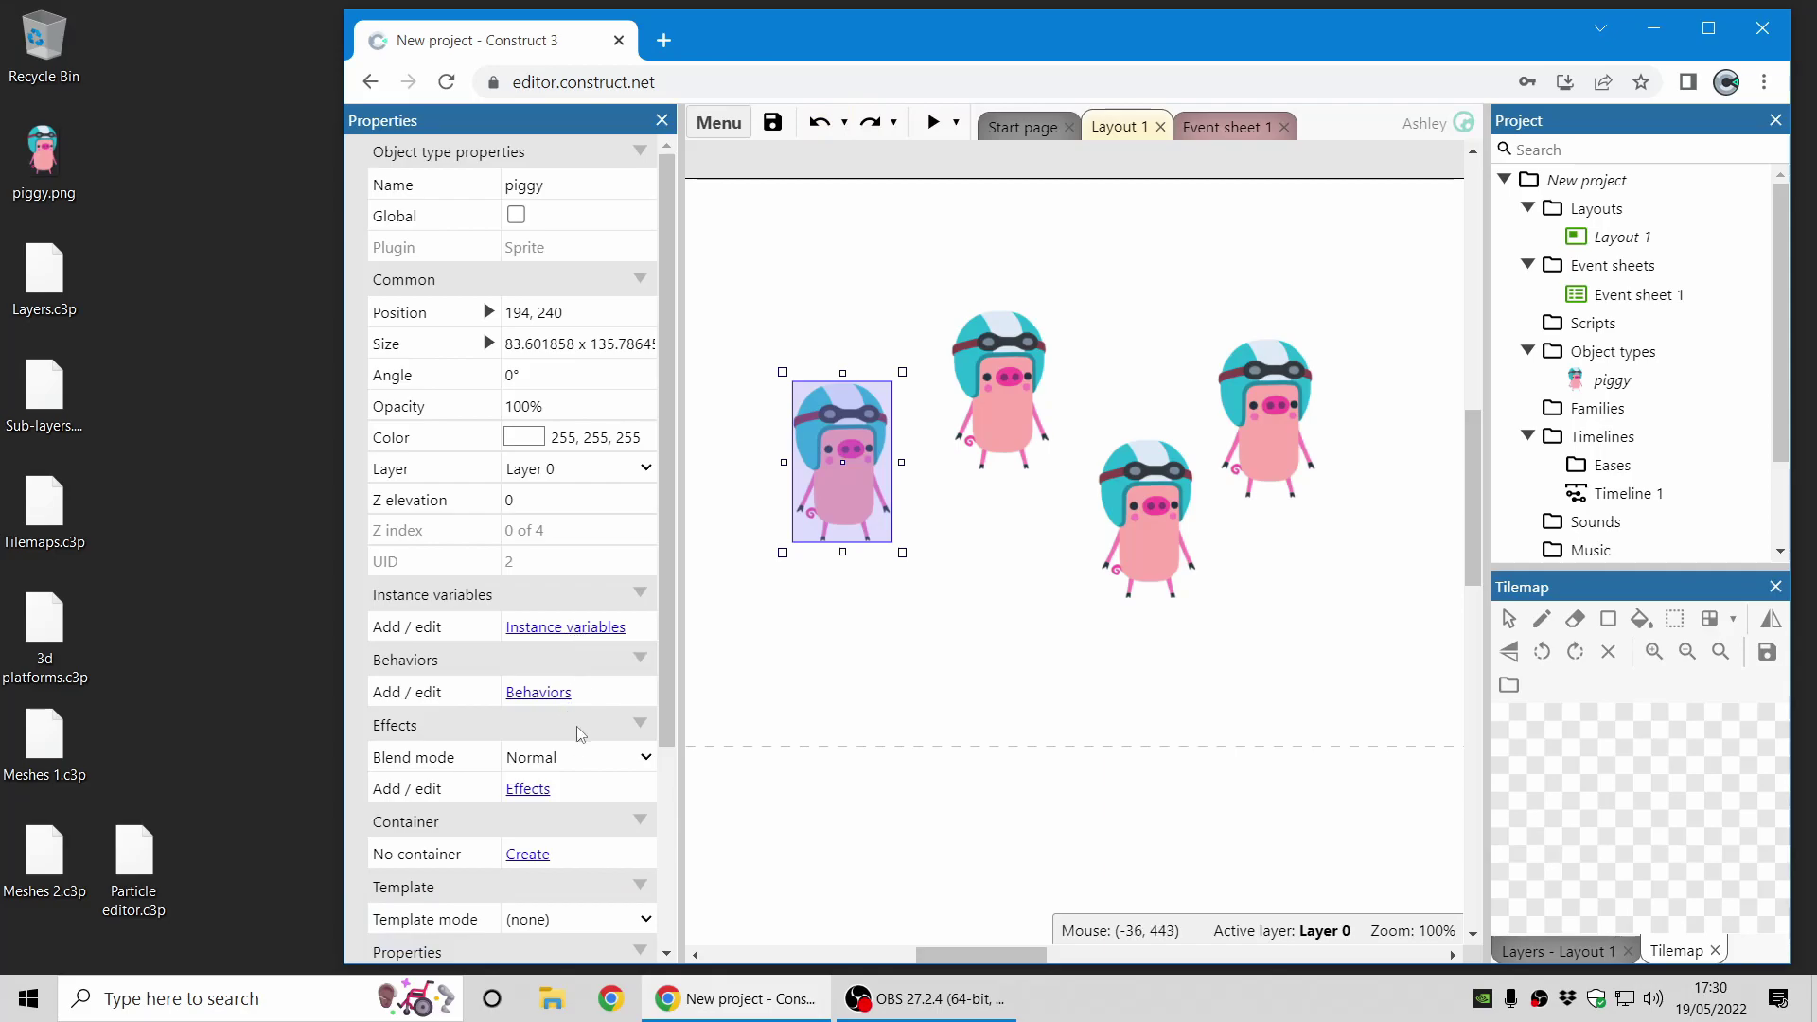
Add an Adjust HSL effect to the piggy sprite.
{"action": "left_click", "coordinate": [549, 791]}
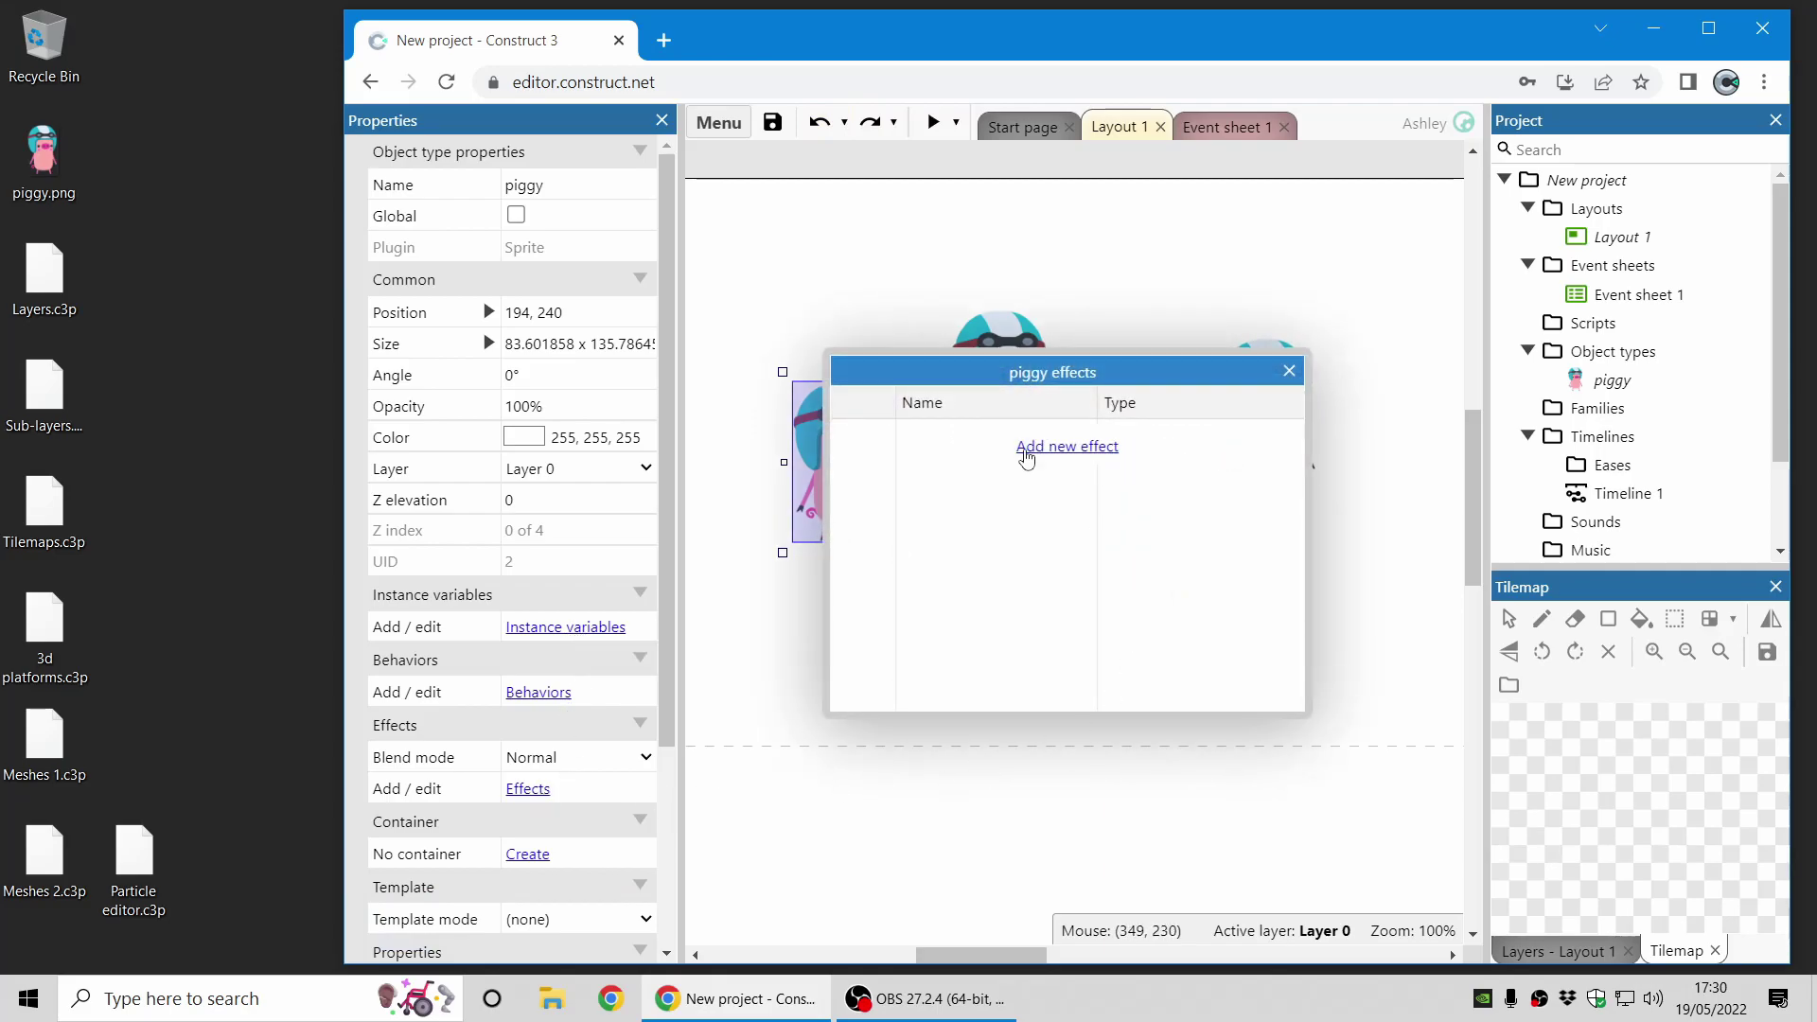
{"action": "left_click", "coordinate": [1067, 447]}
{"action": "scroll", "coordinate": [1088, 473], "scroll_direction": "down", "scroll_amount": 6}
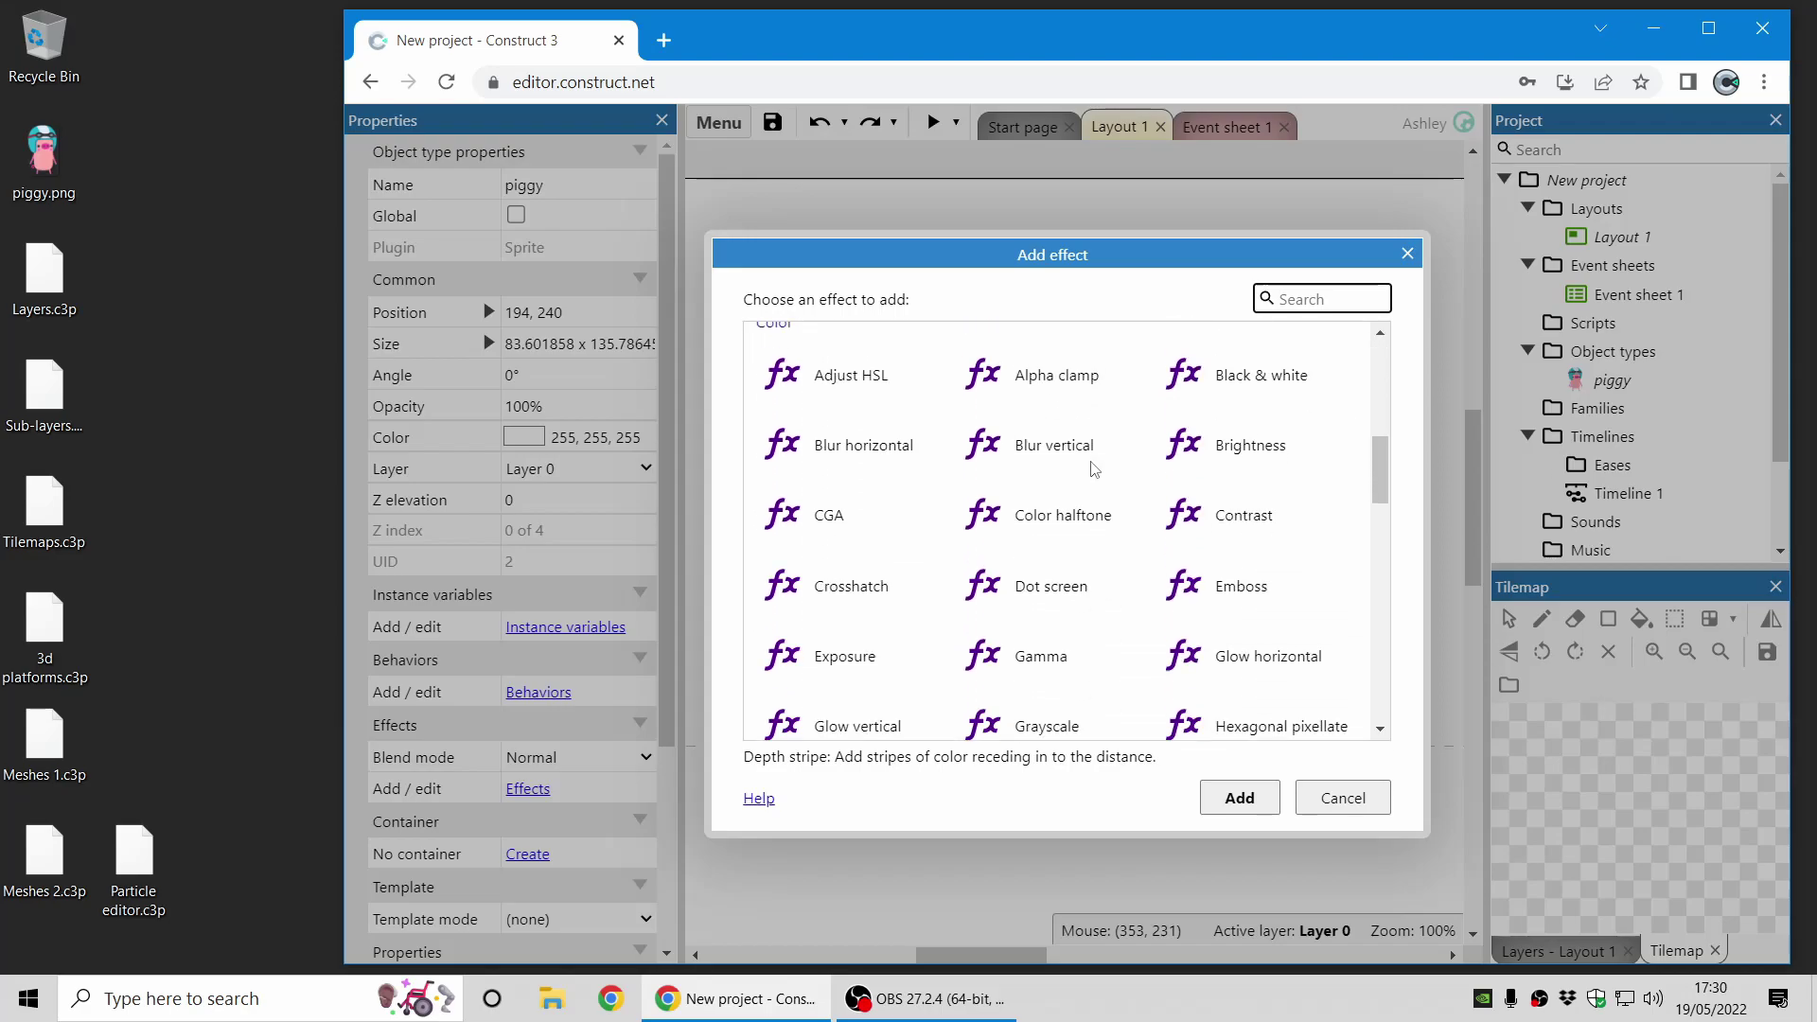
{"action": "double_click", "coordinate": [880, 387]}
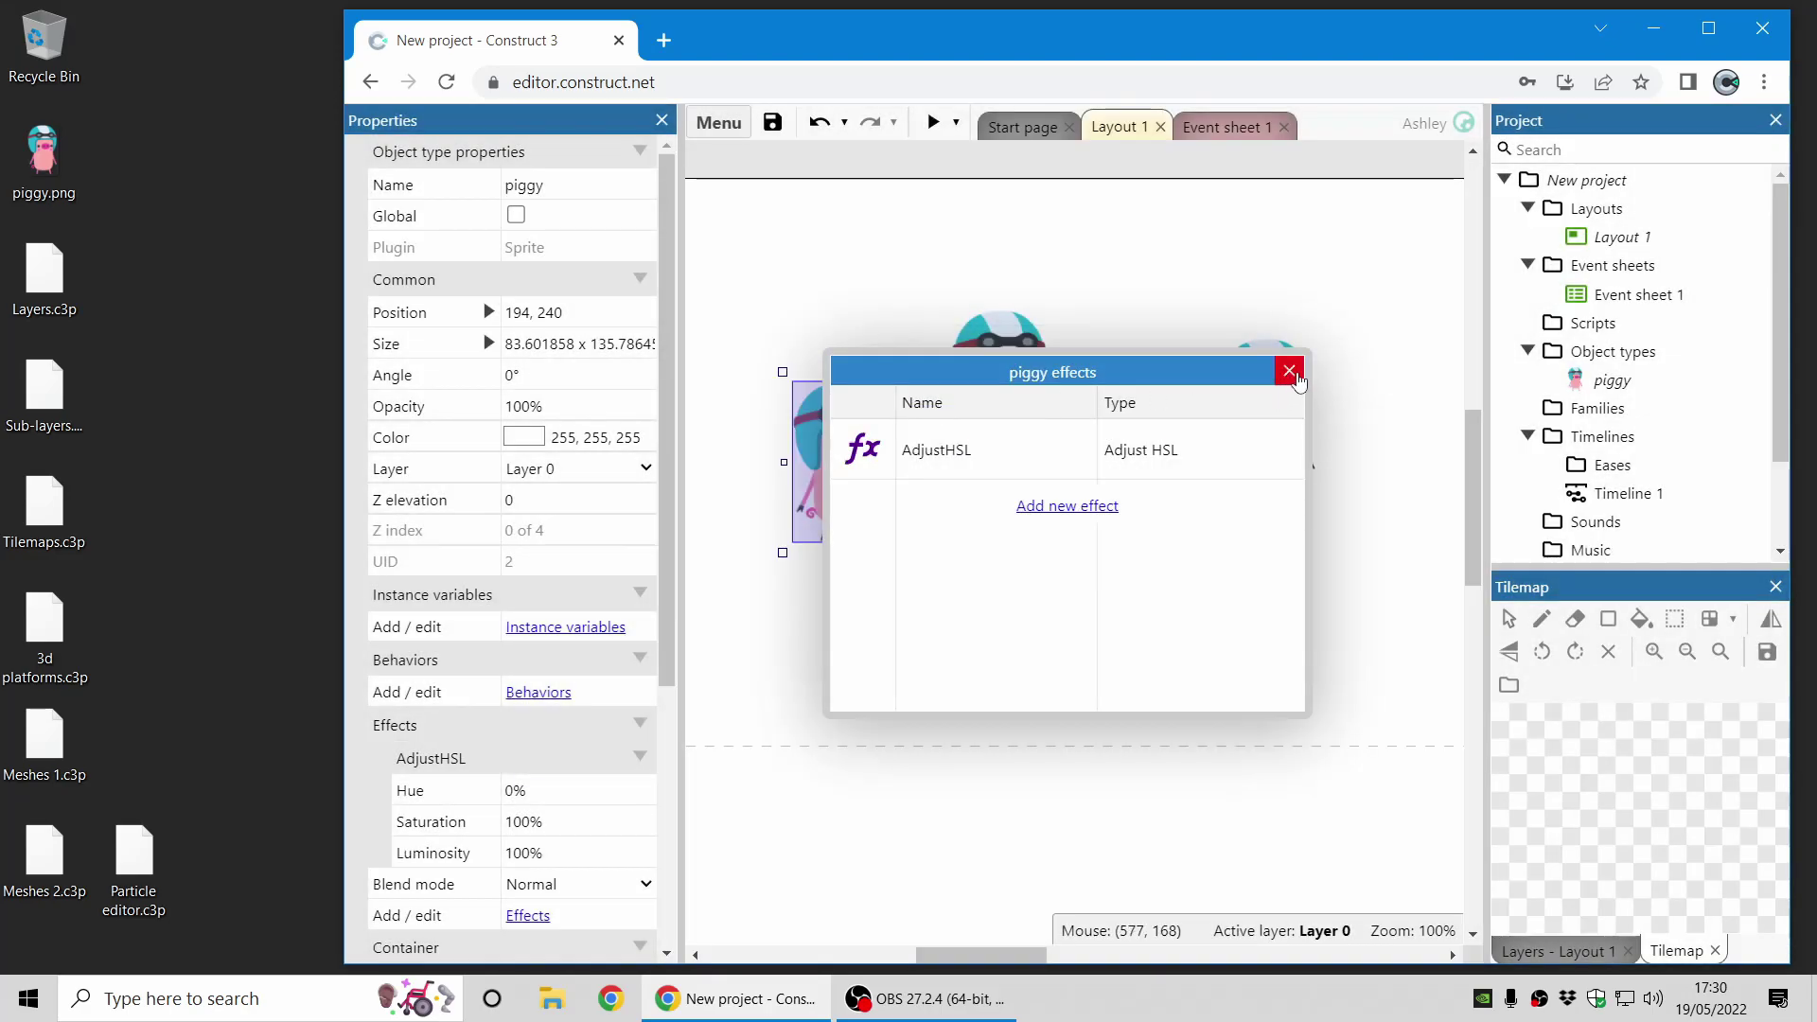
{"action": "left_click", "coordinate": [1288, 371]}
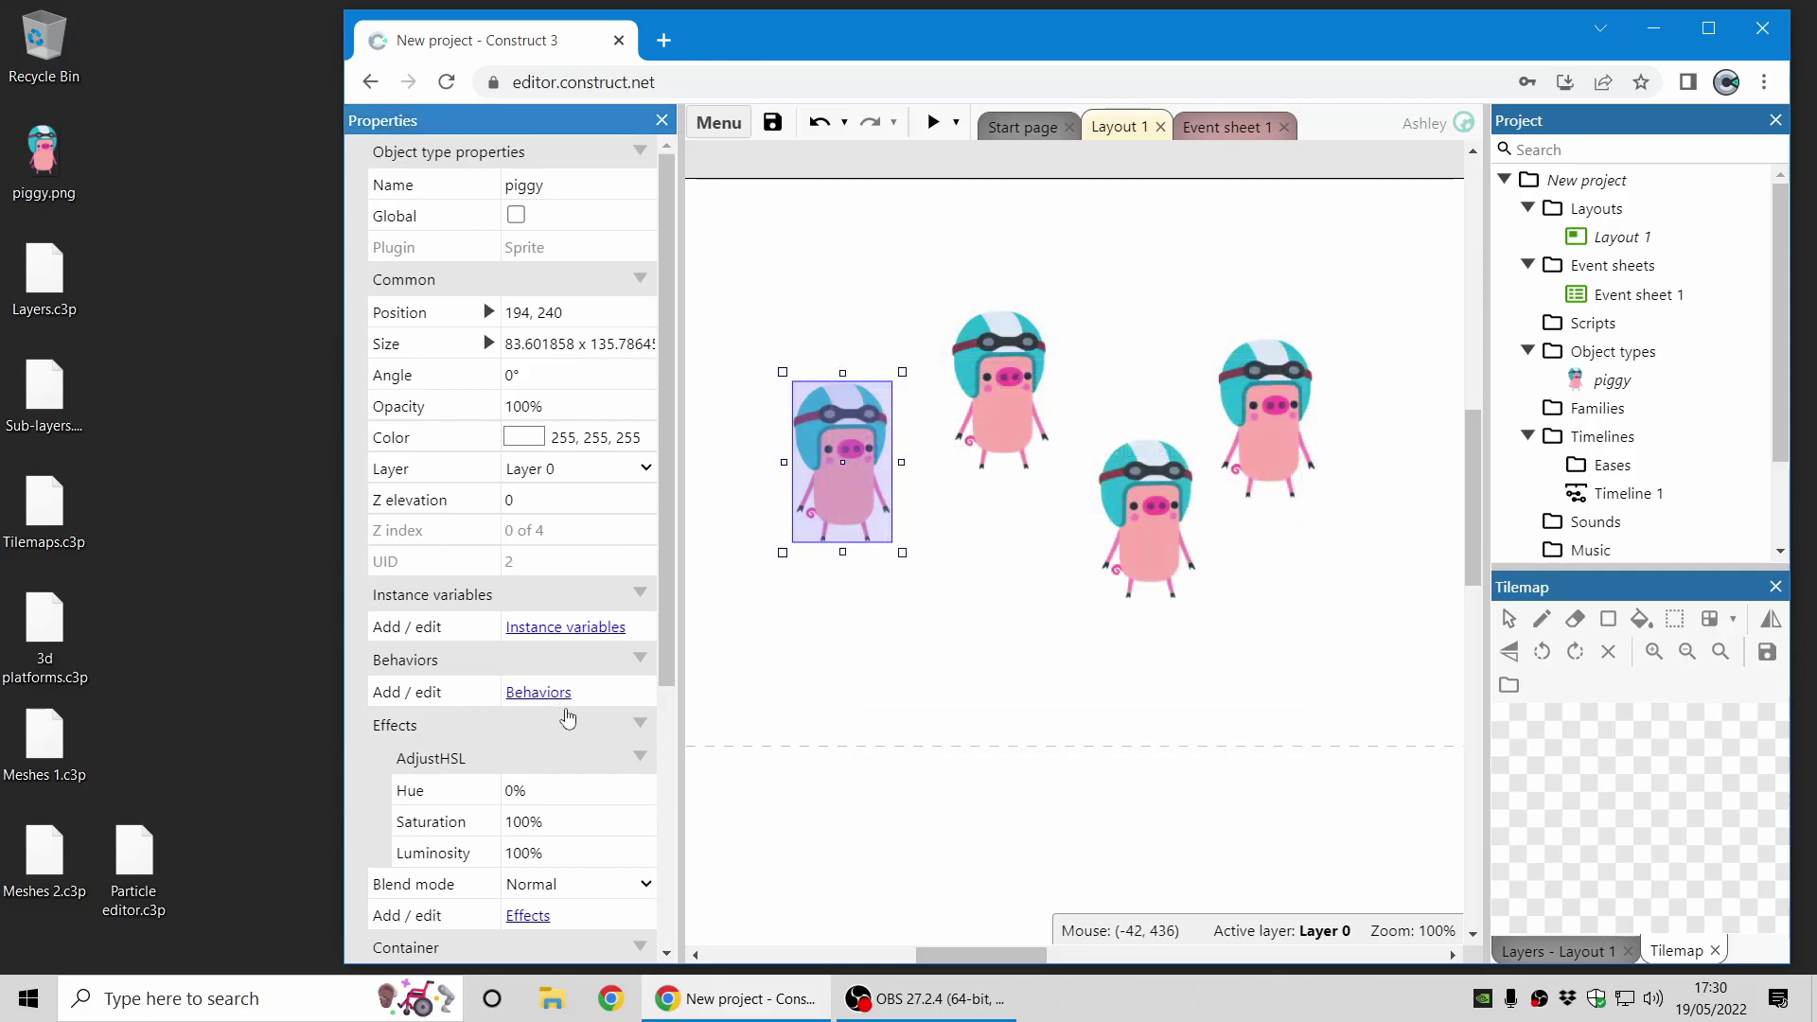
Set the hue of three piggies to 25, 40 and about 46%.
{"action": "left_click", "coordinate": [570, 788]}
{"action": "type", "text": "25"}
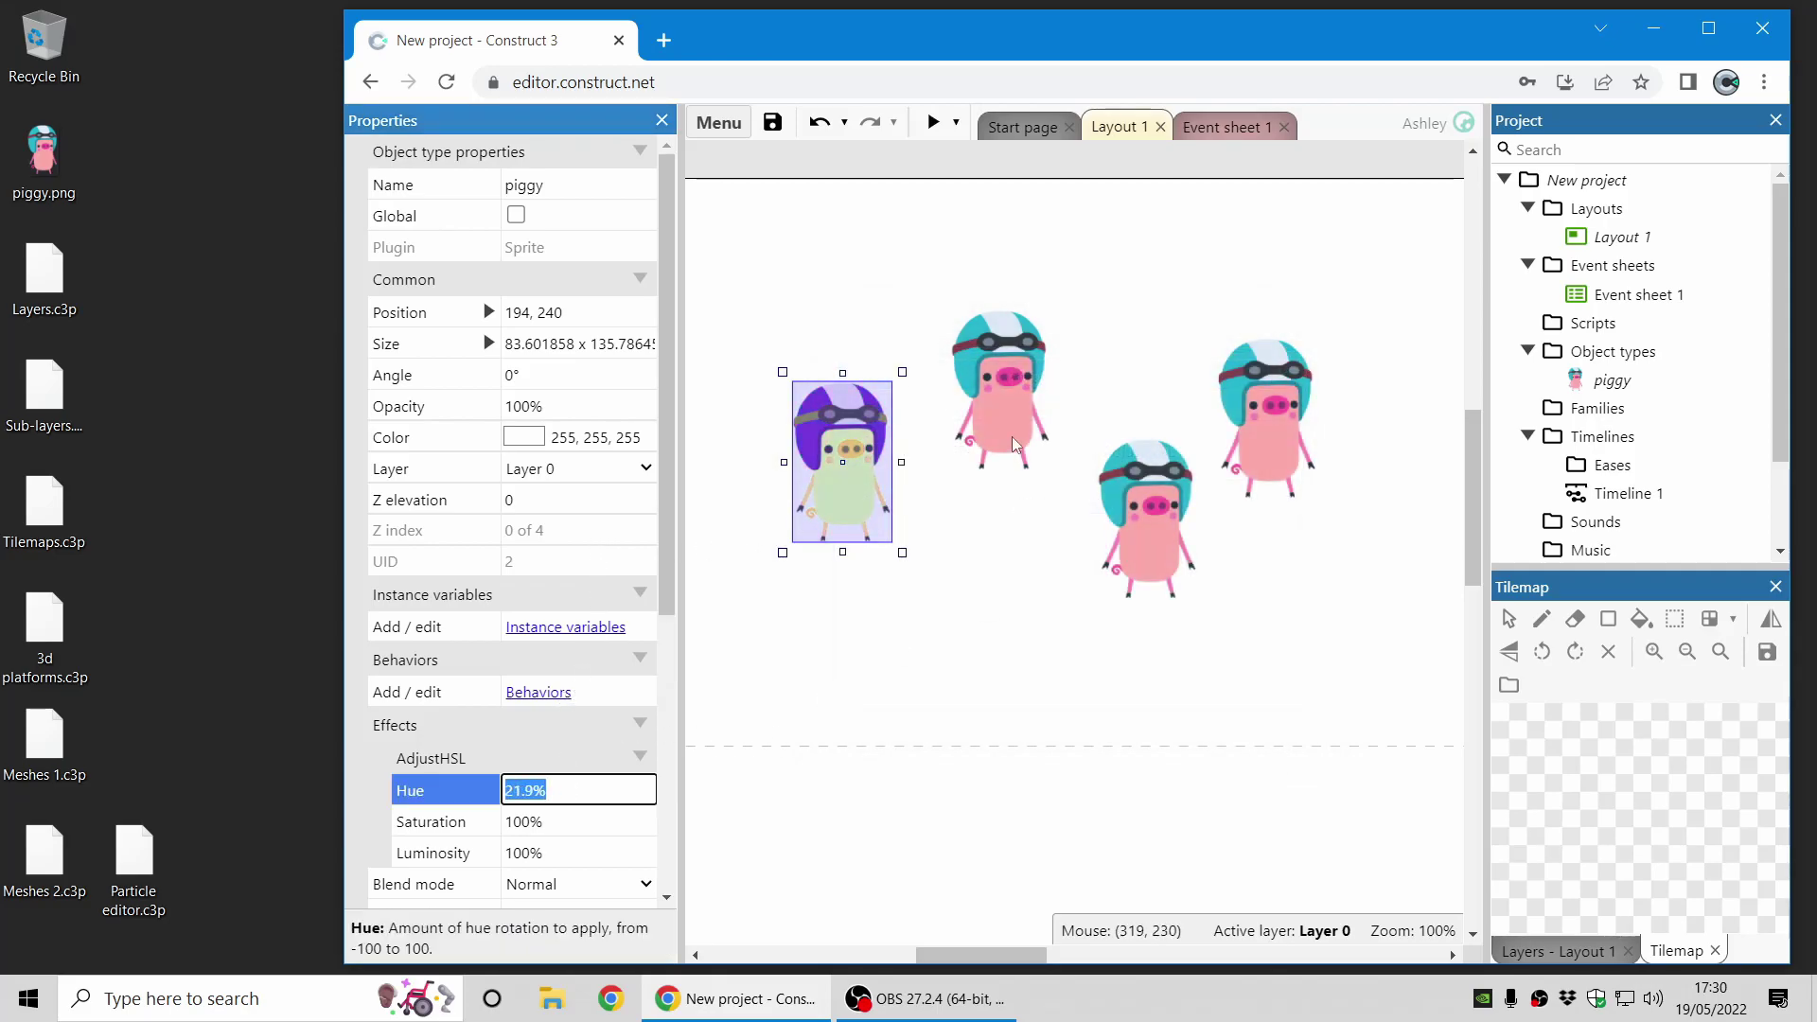
{"action": "left_click", "coordinate": [1008, 435]}
{"action": "left_click", "coordinate": [593, 789]}
{"action": "type", "text": "40"}
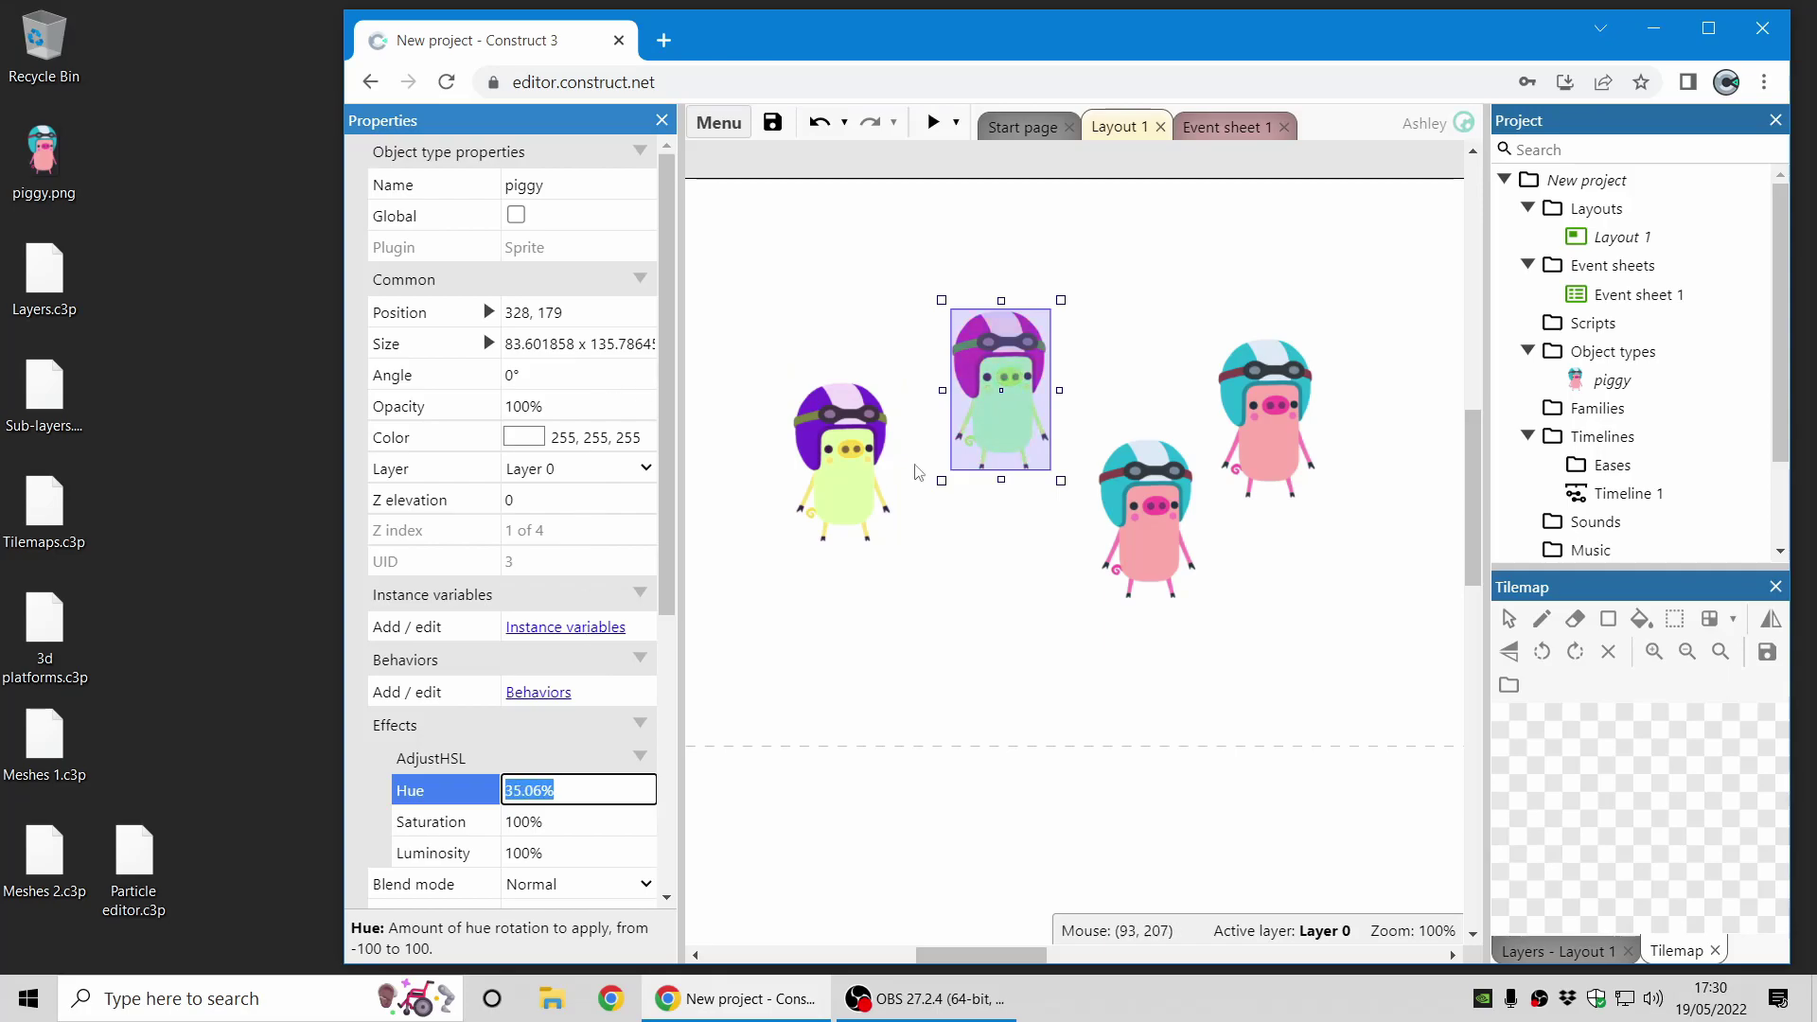
{"action": "left_click", "coordinate": [1154, 539]}
{"action": "left_click_drag", "start_coordinate": [511, 790], "coordinate": [512, 257]}
Undo the later hue changes, leaving only the left piggy recoloured at 21.9%.
{"action": "left_click", "coordinate": [1327, 407]}
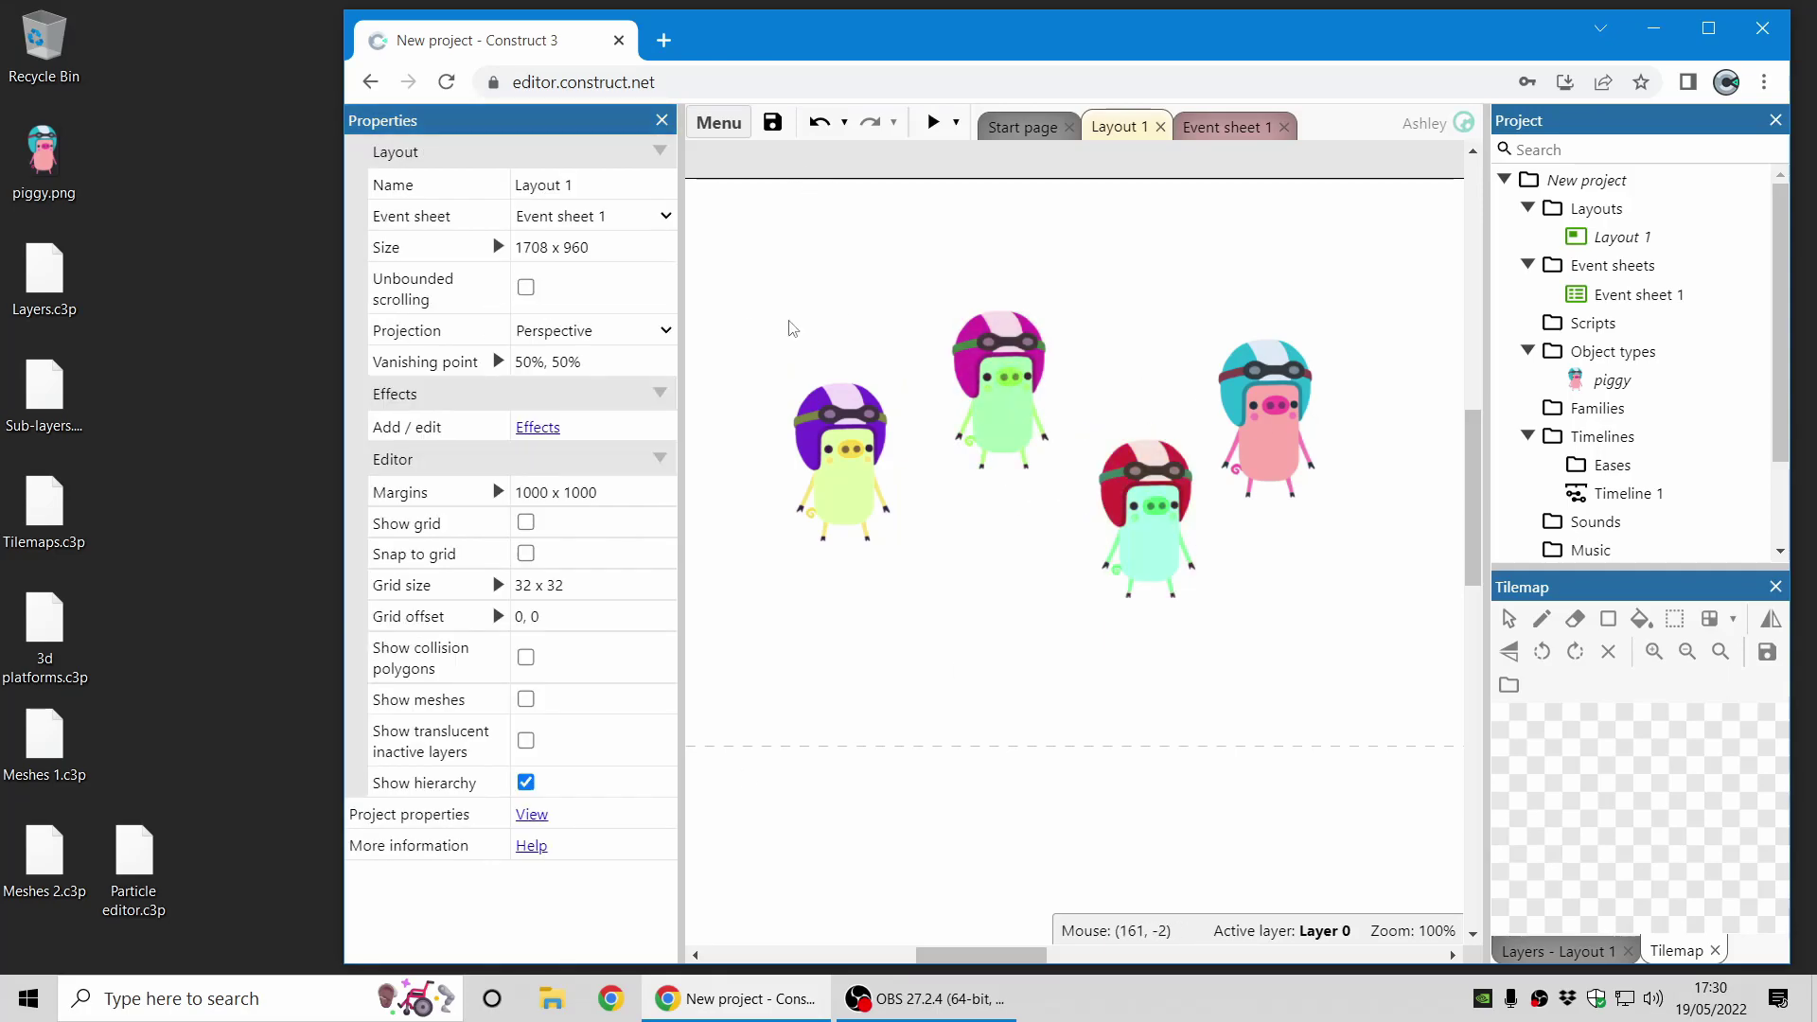
{"action": "left_click", "coordinate": [820, 121]}
{"action": "left_click", "coordinate": [819, 121]}
{"action": "left_click", "coordinate": [819, 121]}
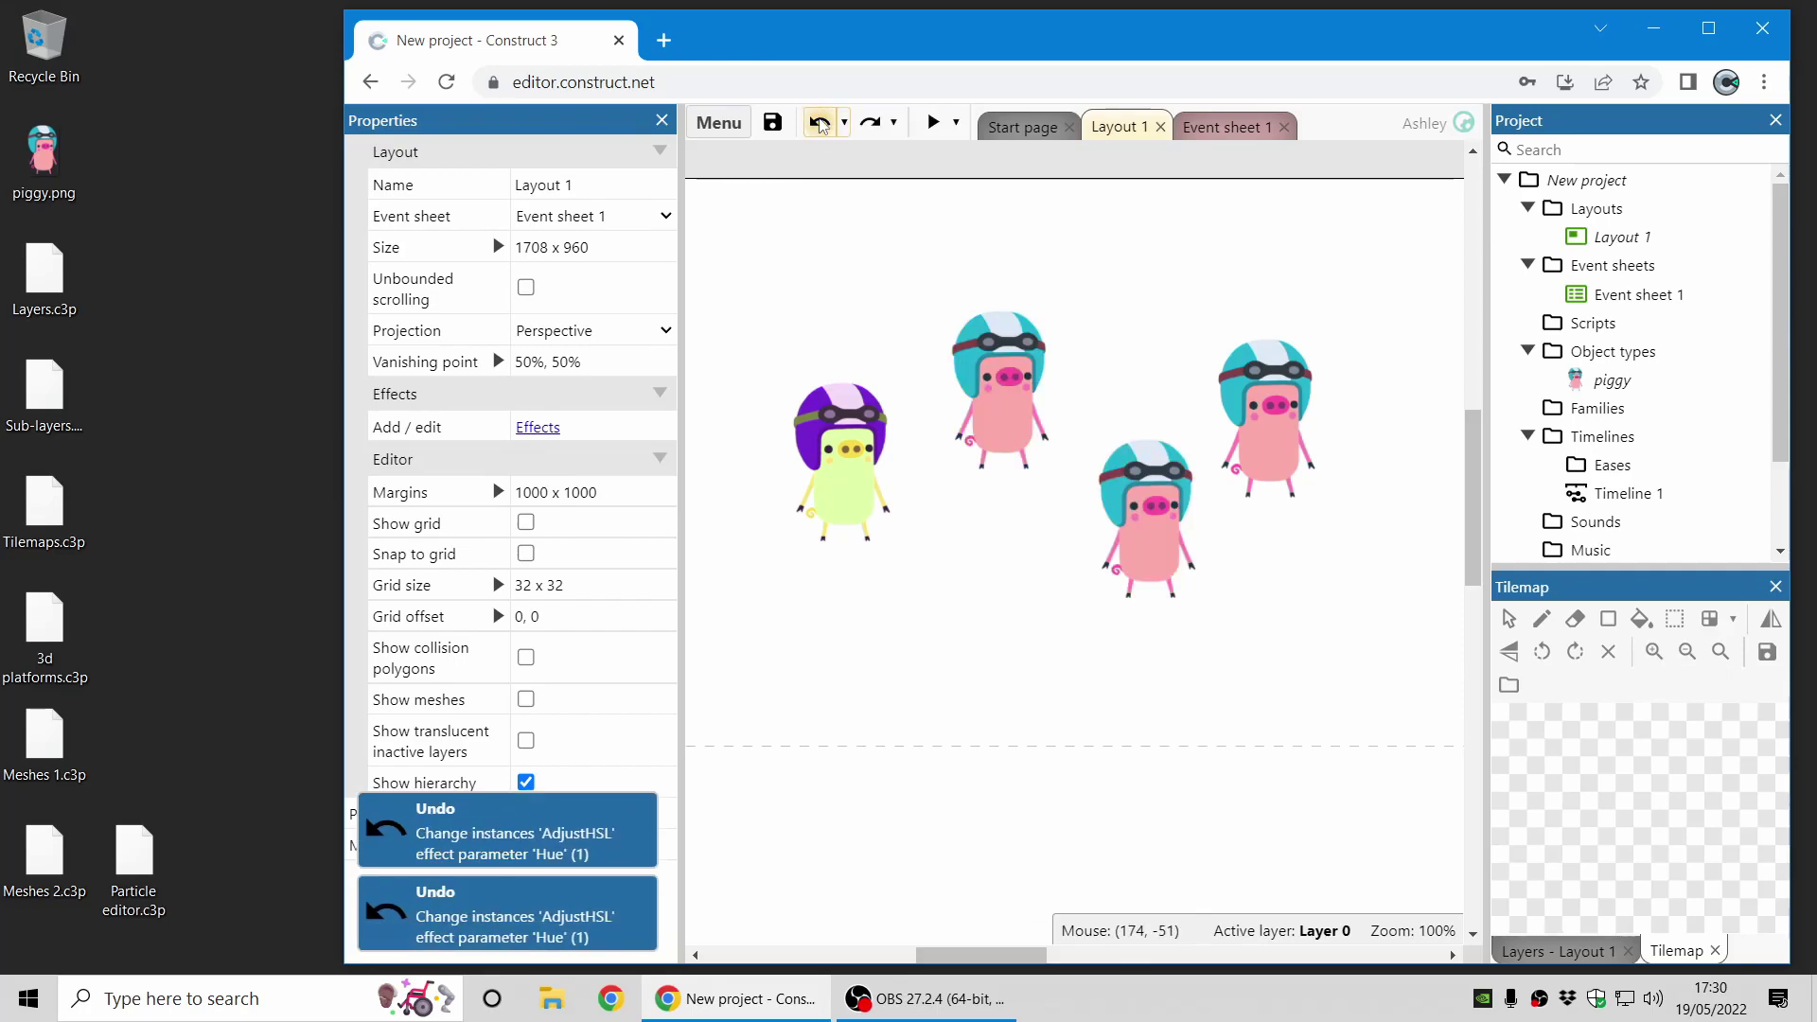
{"action": "left_click", "coordinate": [820, 122]}
{"action": "left_click_drag", "start_coordinate": [758, 216], "coordinate": [1380, 690]}
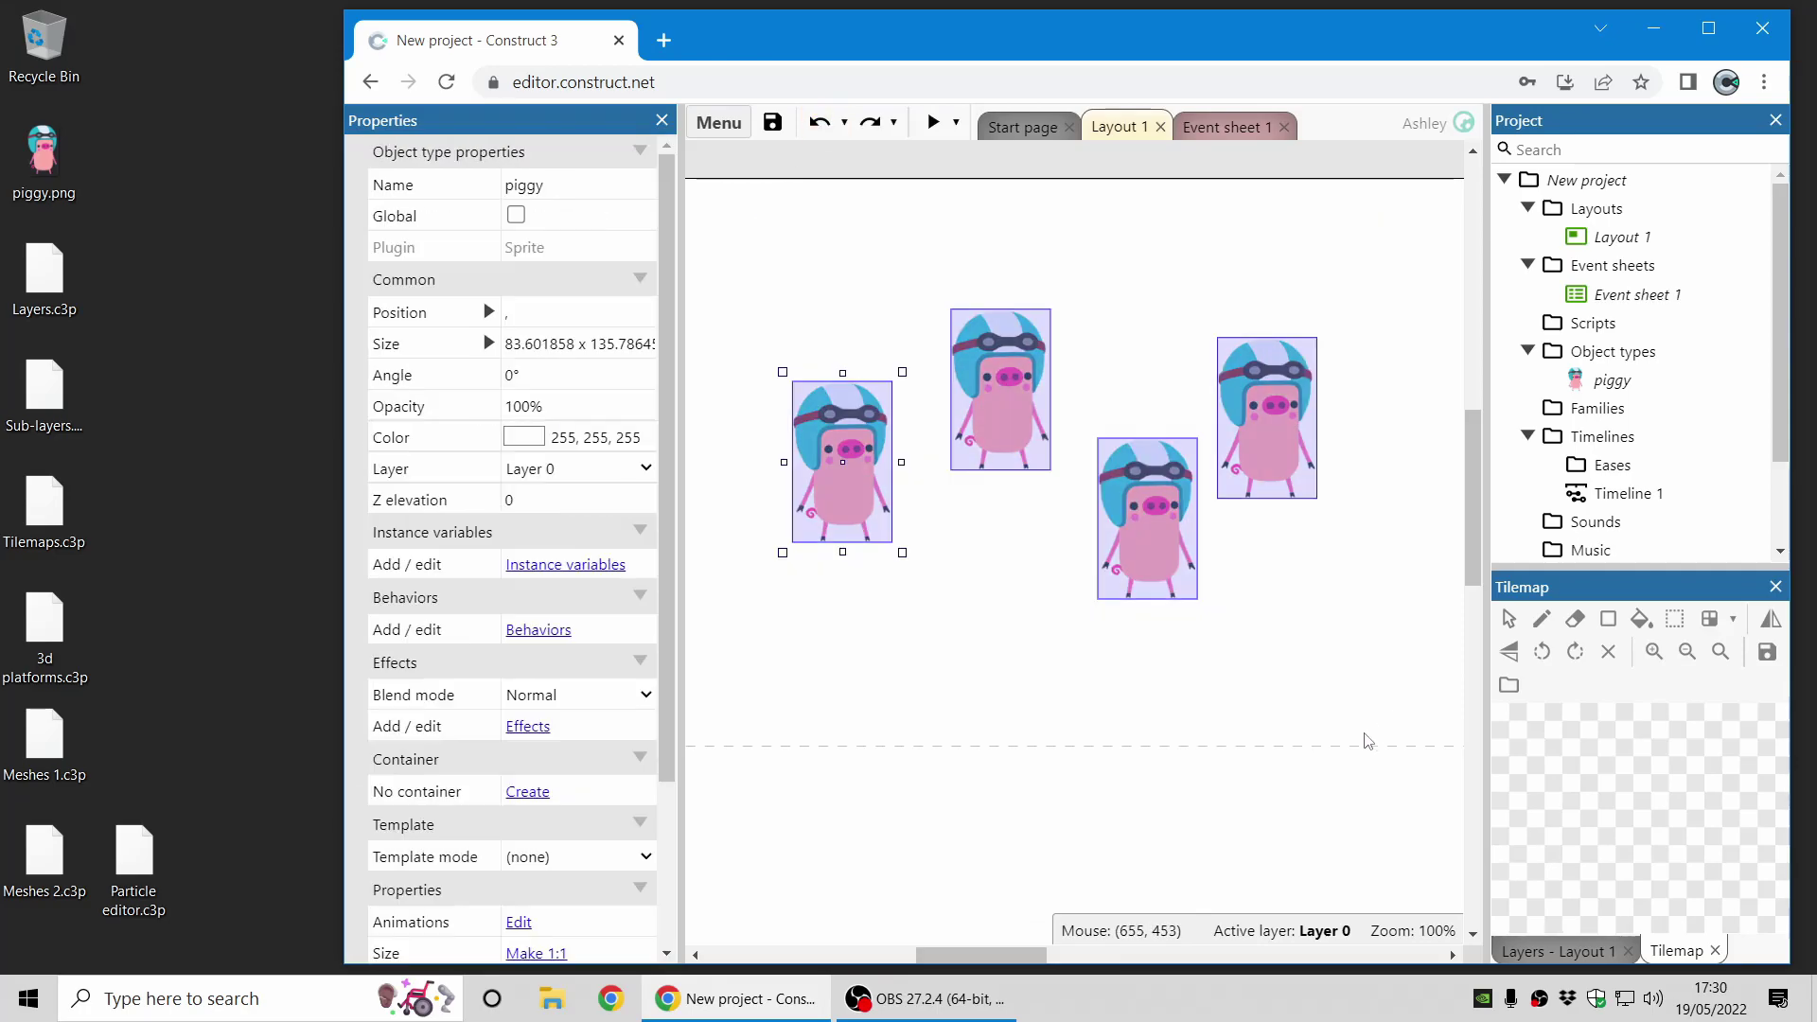
{"action": "scroll", "coordinate": [470, 532], "scroll_direction": "down", "scroll_amount": 3}
{"action": "scroll", "coordinate": [470, 532], "scroll_direction": "up", "scroll_amount": 3}
{"action": "left_click", "coordinate": [923, 584]}
{"action": "key", "text": "ctrl+a"}
{"action": "left_click_drag", "start_coordinate": [911, 566], "coordinate": [909, 630]}
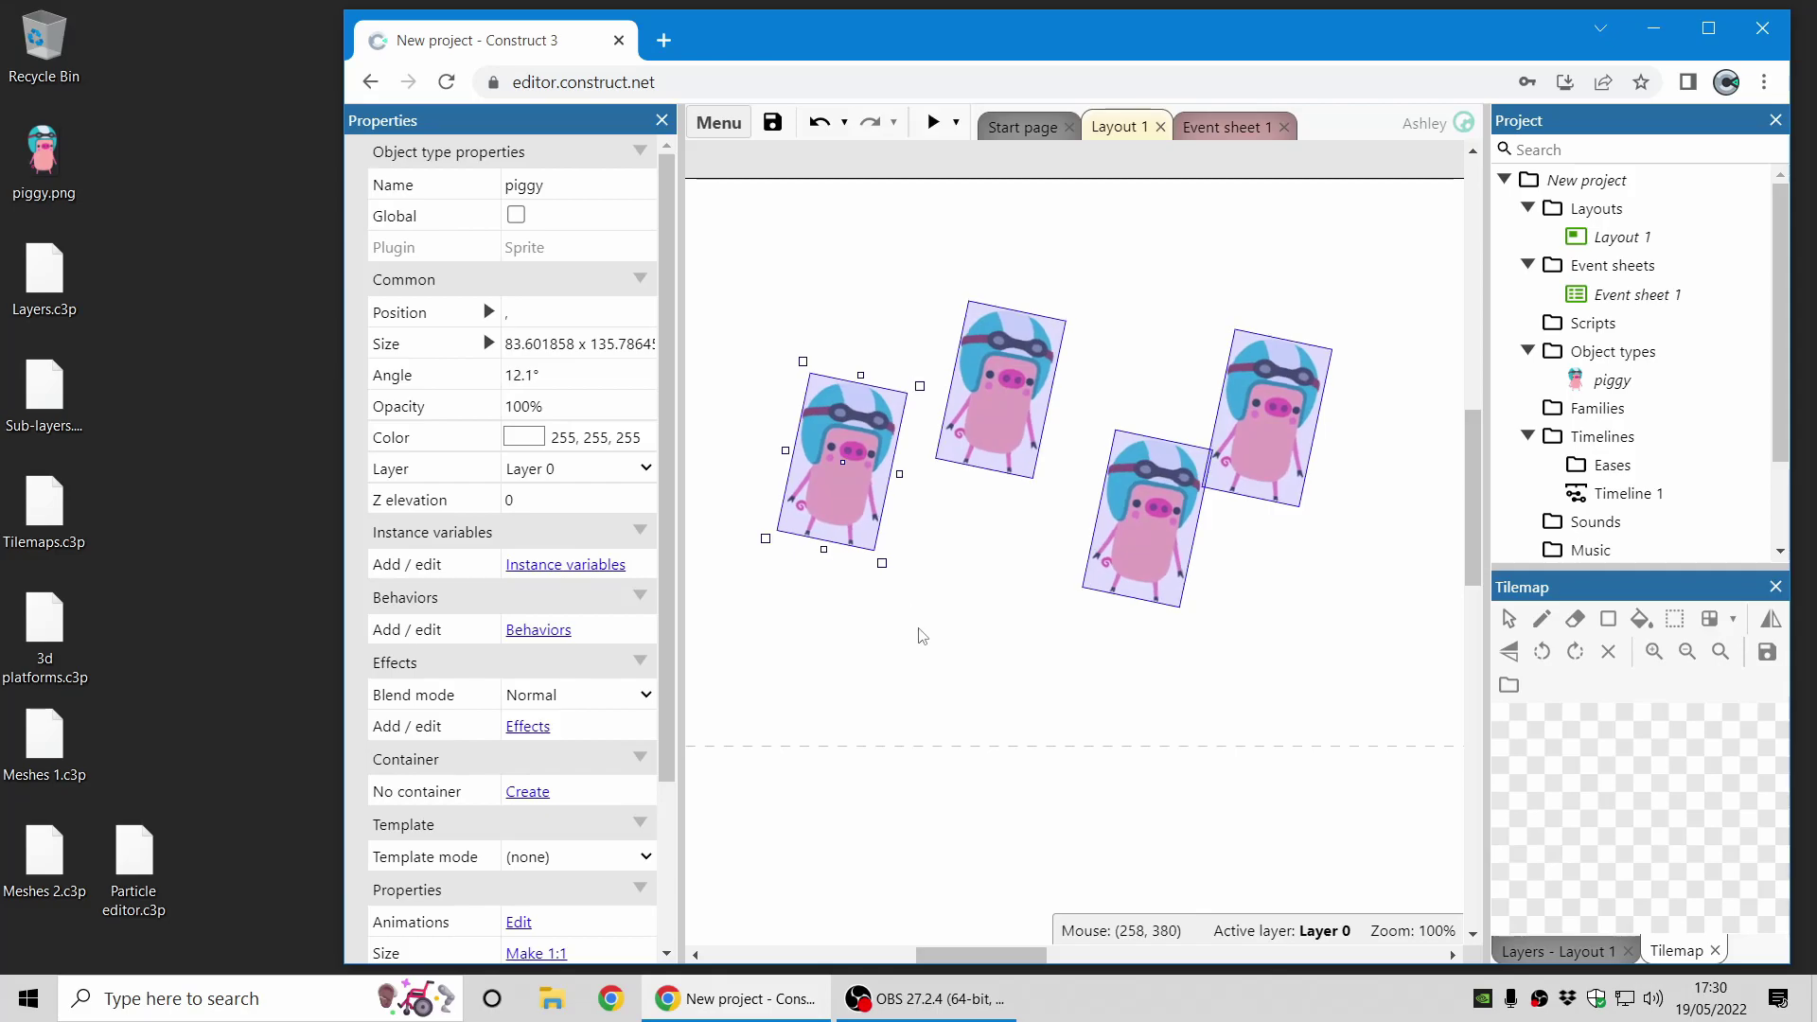
{"action": "key", "text": "ctrl+z"}
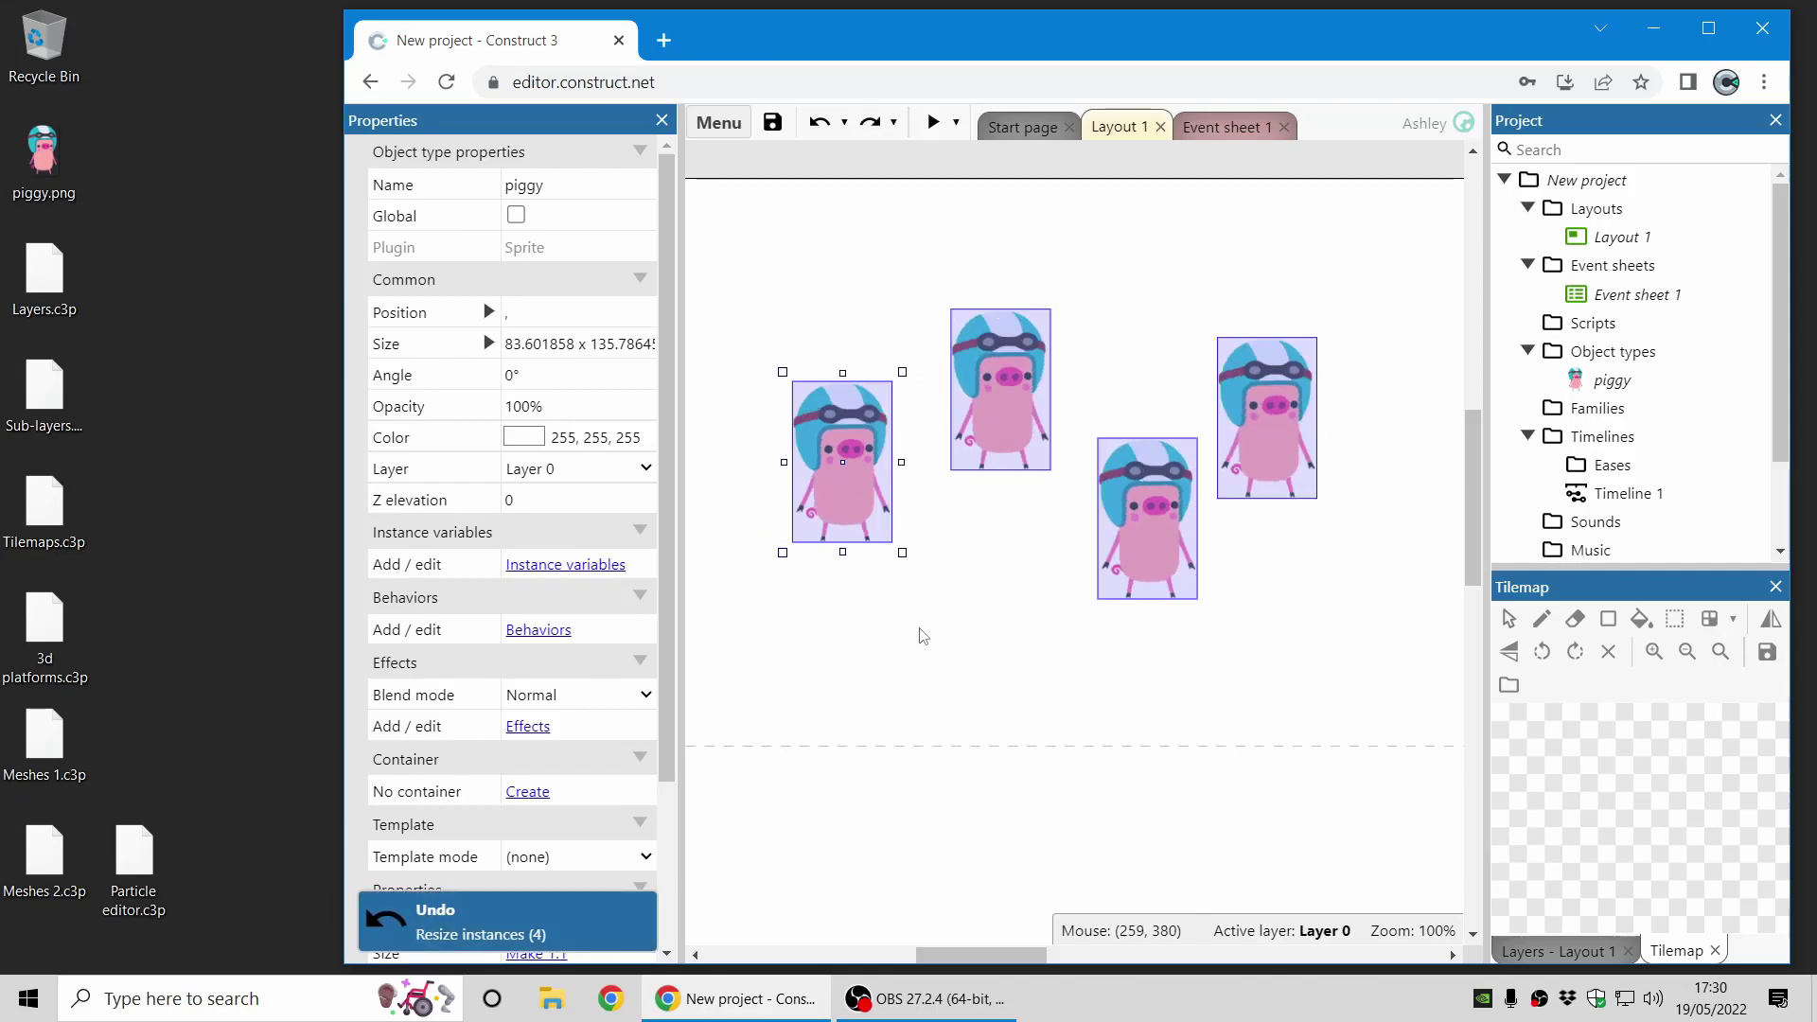
{"action": "left_click", "coordinate": [970, 632]}
{"action": "left_click", "coordinate": [843, 514]}
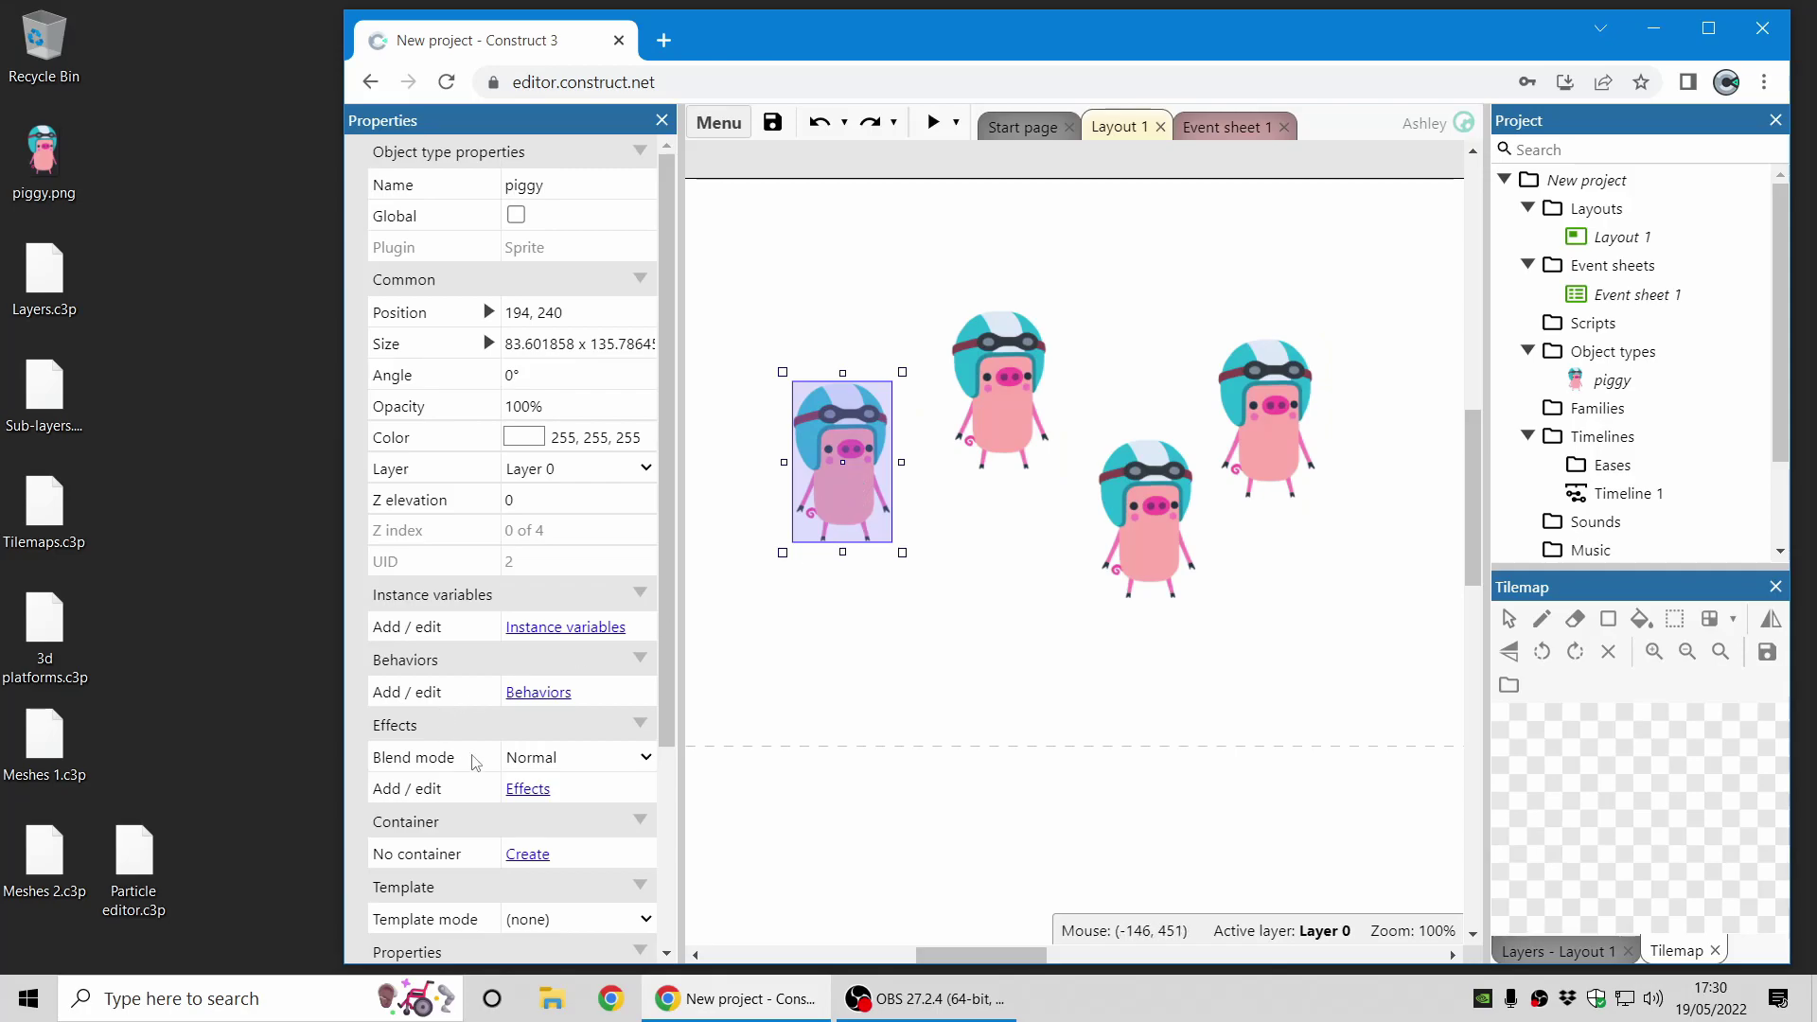
Add an Adjust HSL effect to the piggy.
{"action": "scroll", "coordinate": [526, 784], "scroll_direction": "down", "scroll_amount": 1}
{"action": "left_click", "coordinate": [530, 671]}
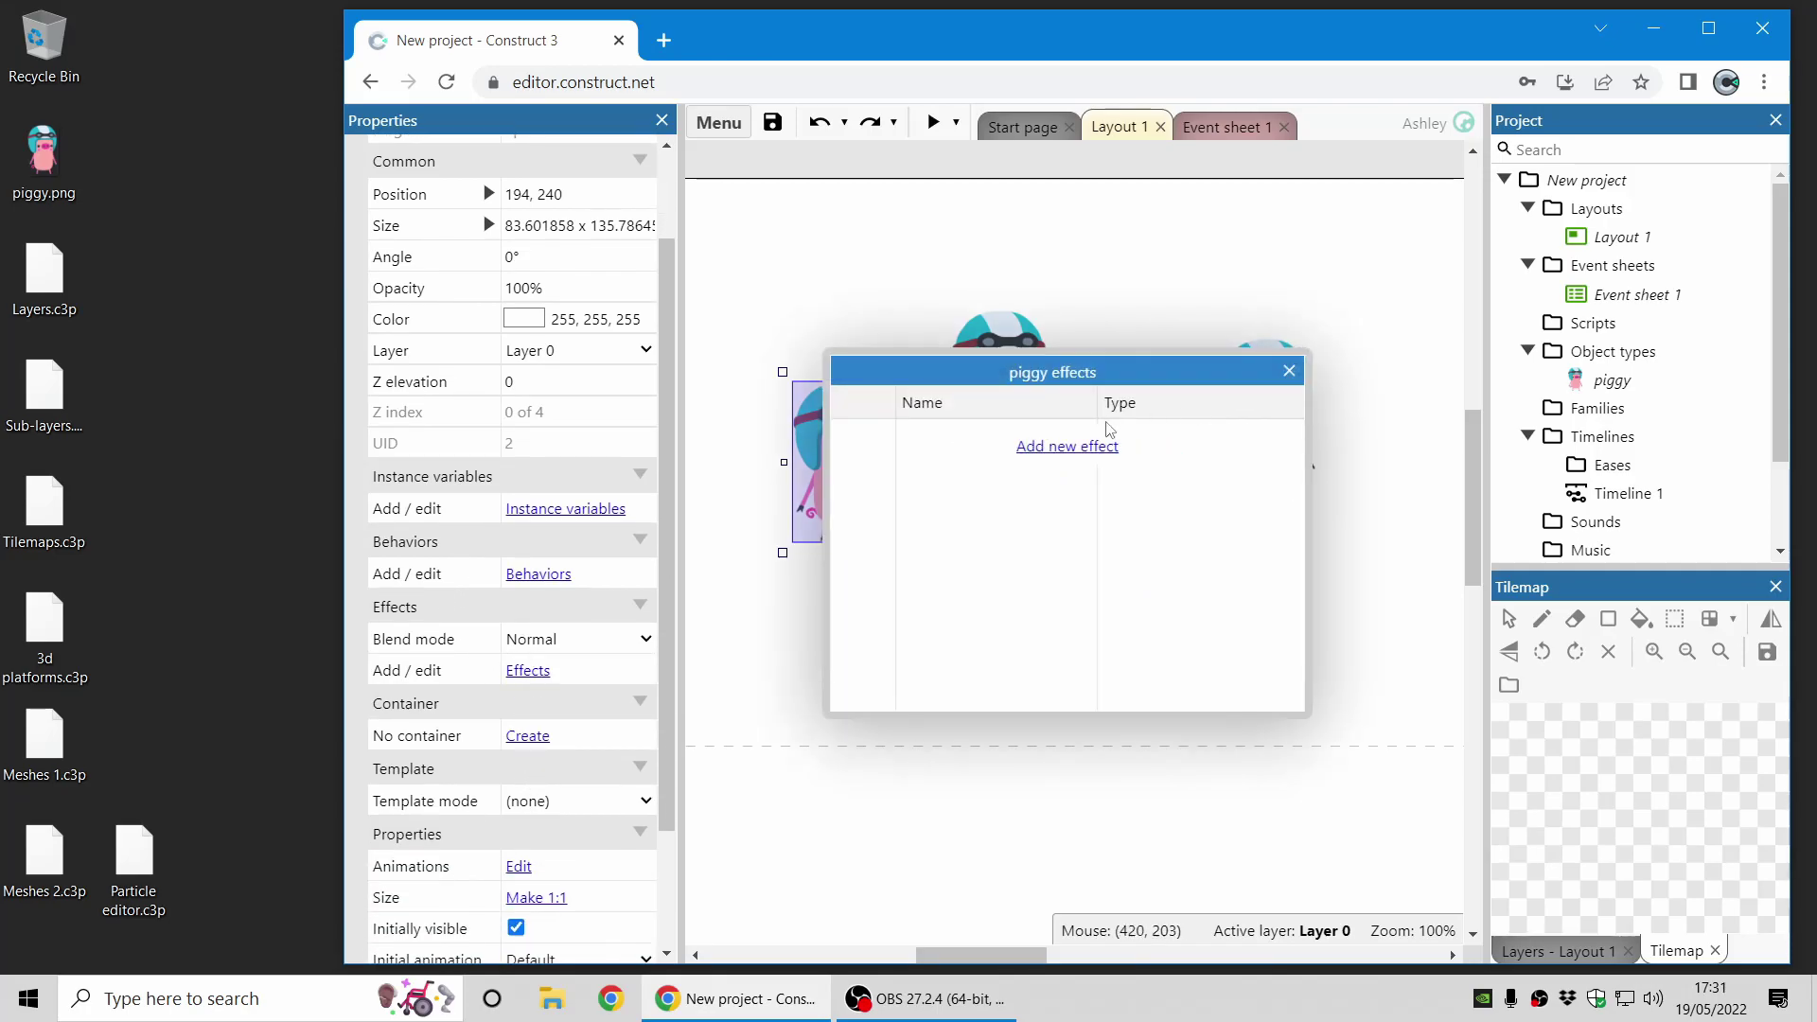
{"action": "left_click", "coordinate": [1093, 445]}
{"action": "scroll", "coordinate": [938, 552], "scroll_direction": "down", "scroll_amount": 5}
{"action": "double_click", "coordinate": [858, 517]}
{"action": "left_click", "coordinate": [1282, 394]}
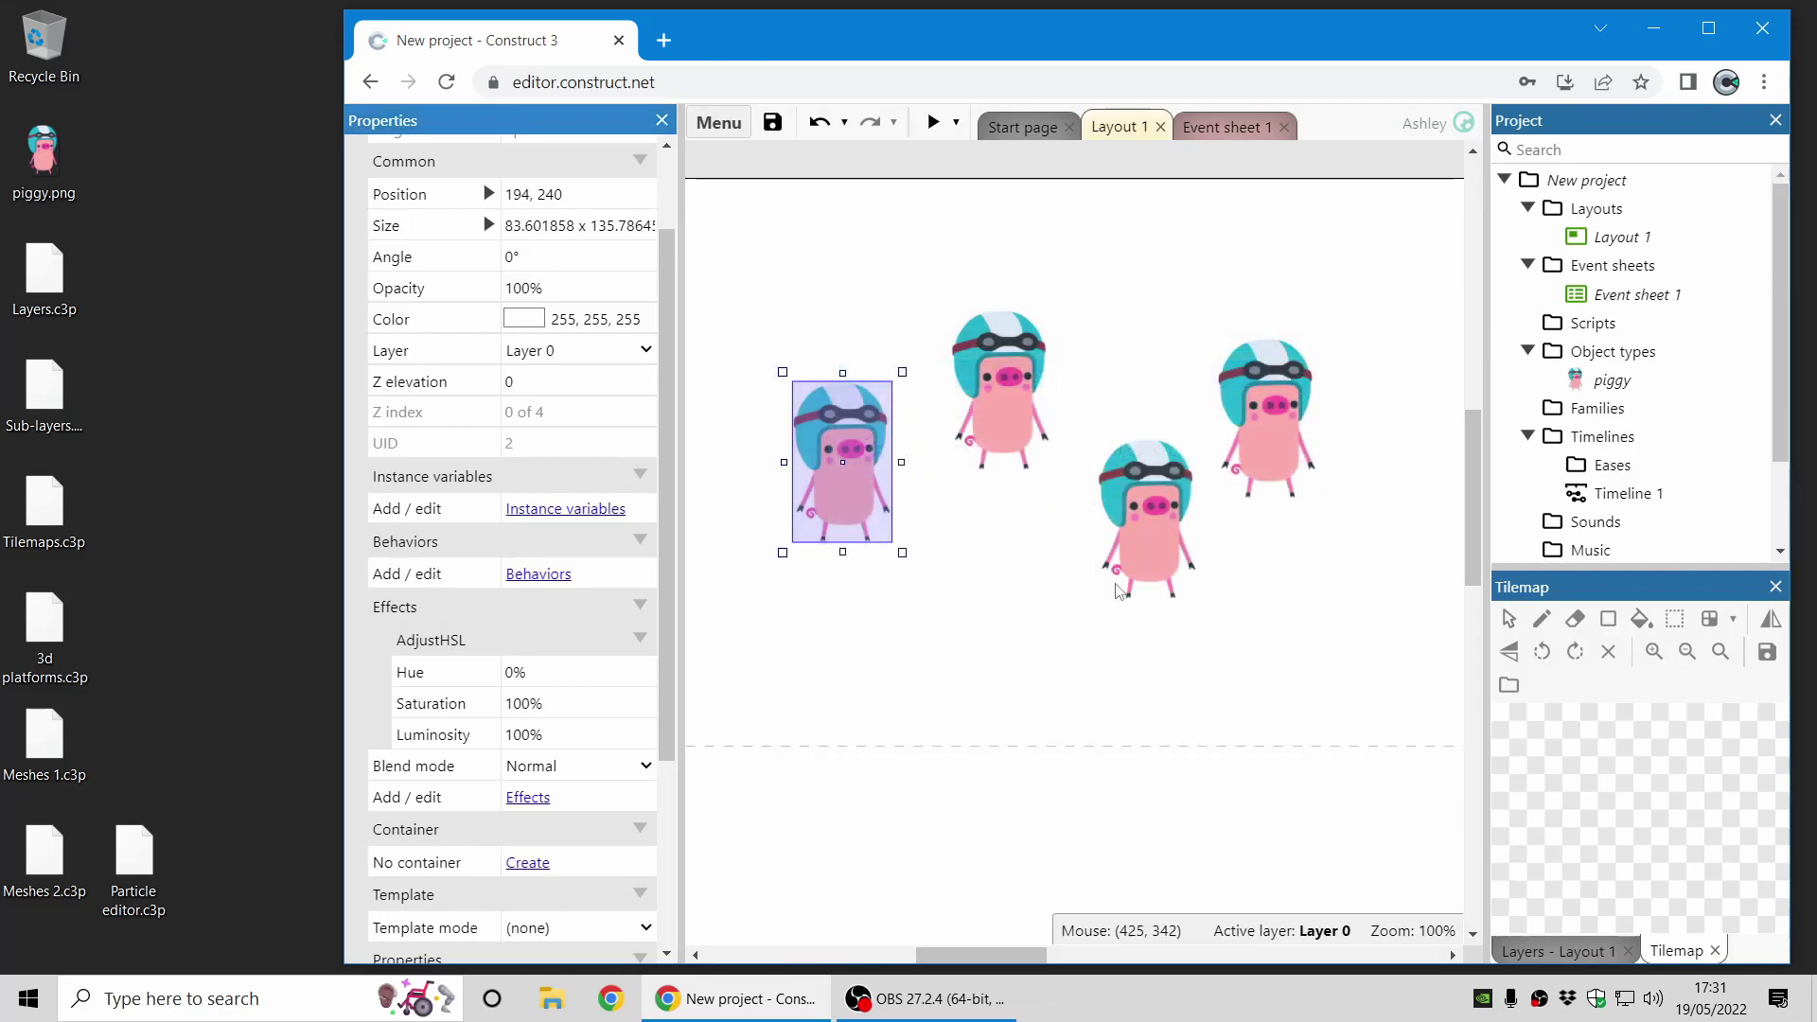
Make the left piggy a template named 'pig'.
{"action": "scroll", "coordinate": [534, 651], "scroll_direction": "down", "scroll_amount": 2}
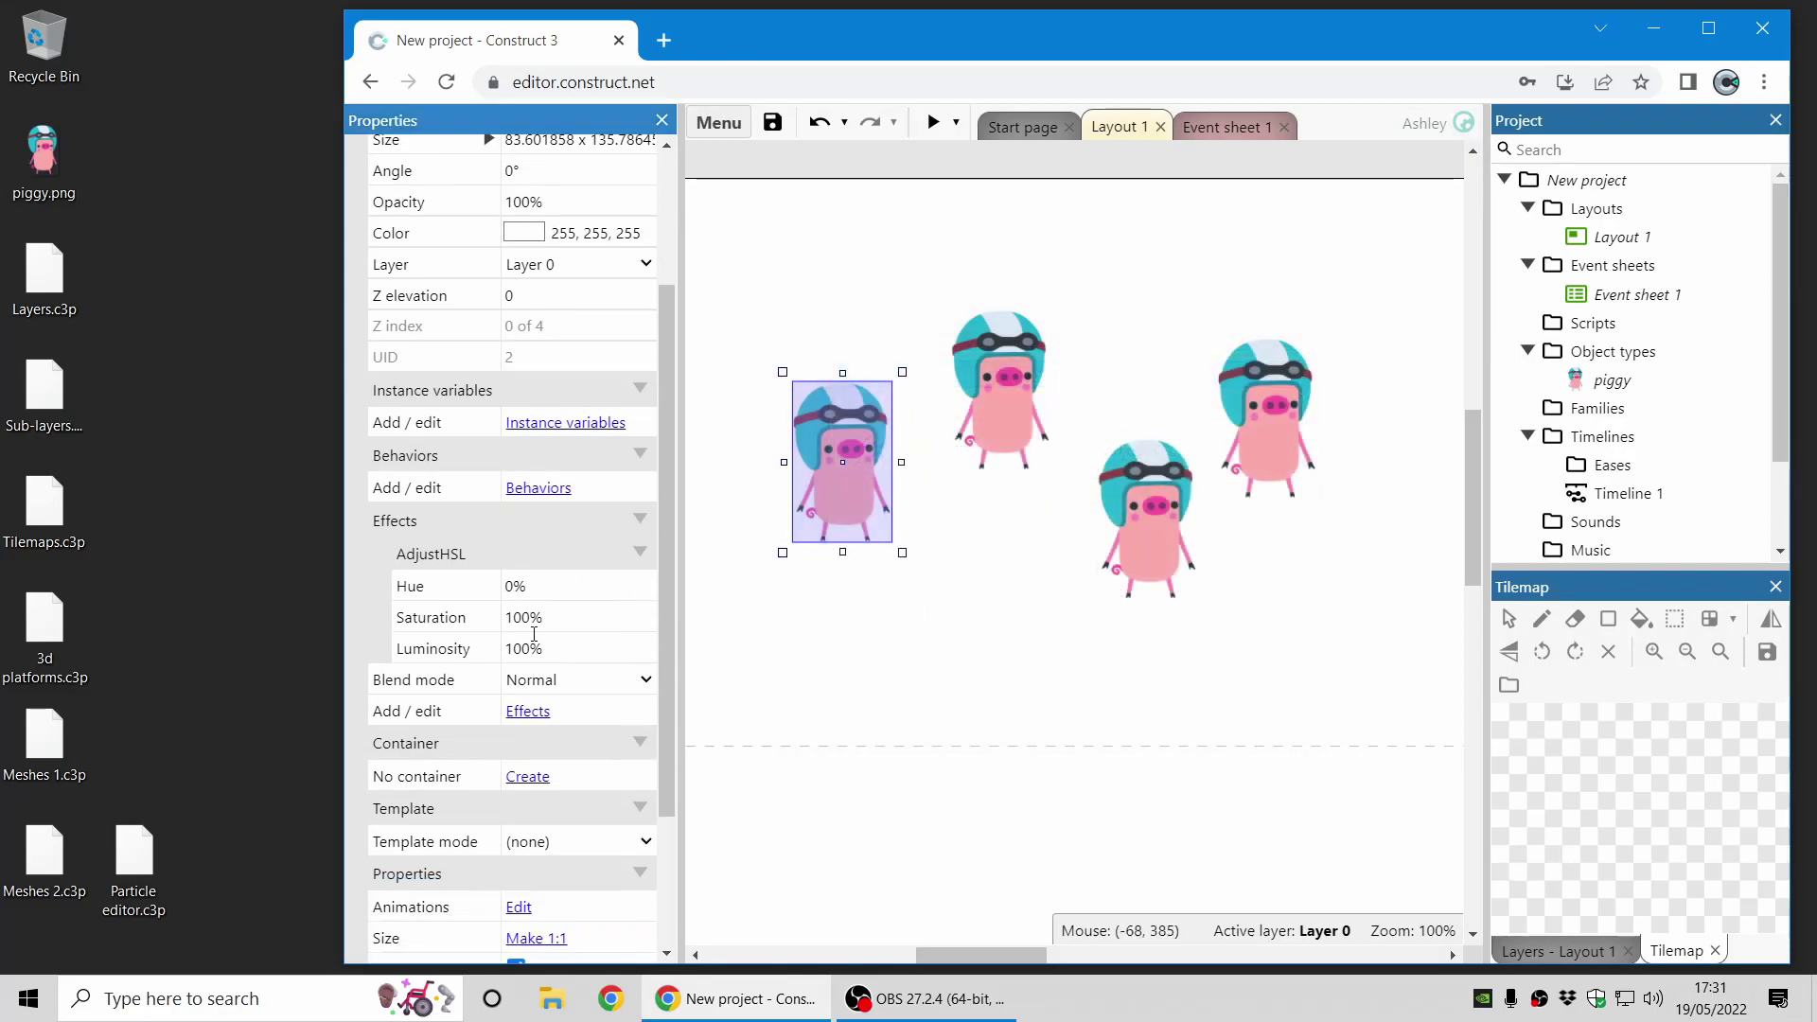
{"action": "left_click", "coordinate": [598, 695]}
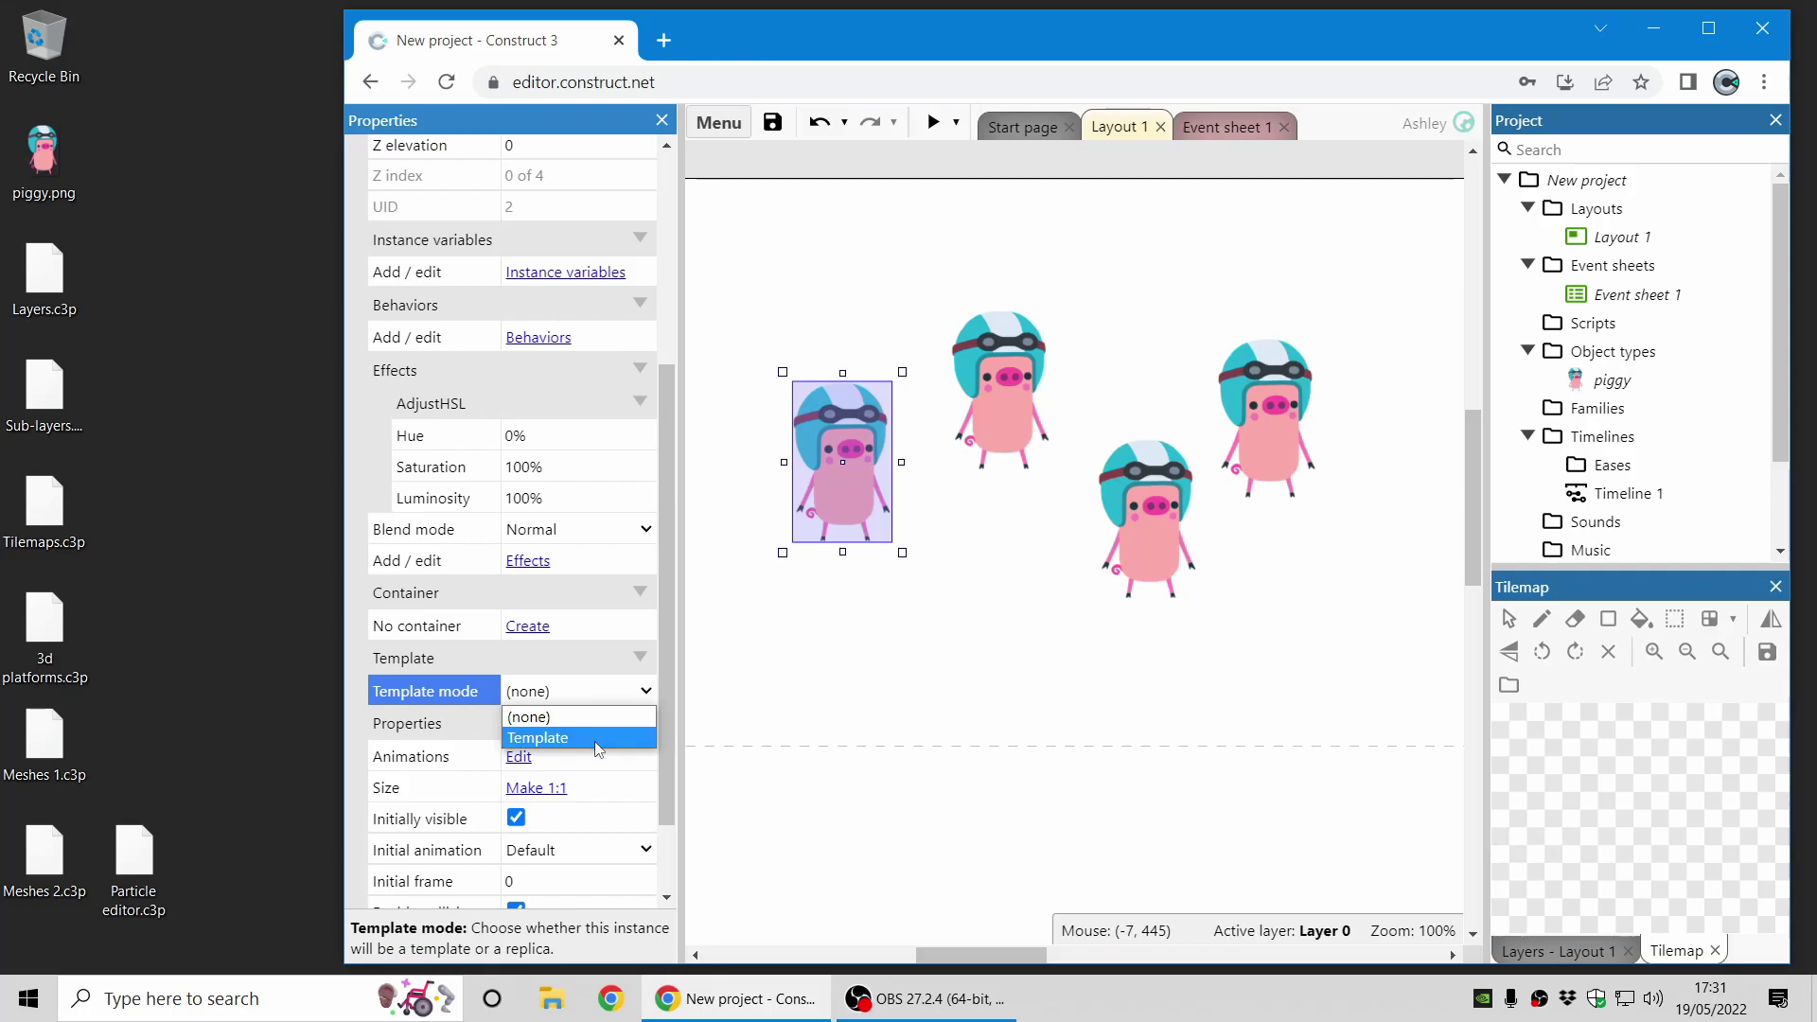
{"action": "left_click", "coordinate": [568, 736]}
{"action": "left_click", "coordinate": [588, 722]}
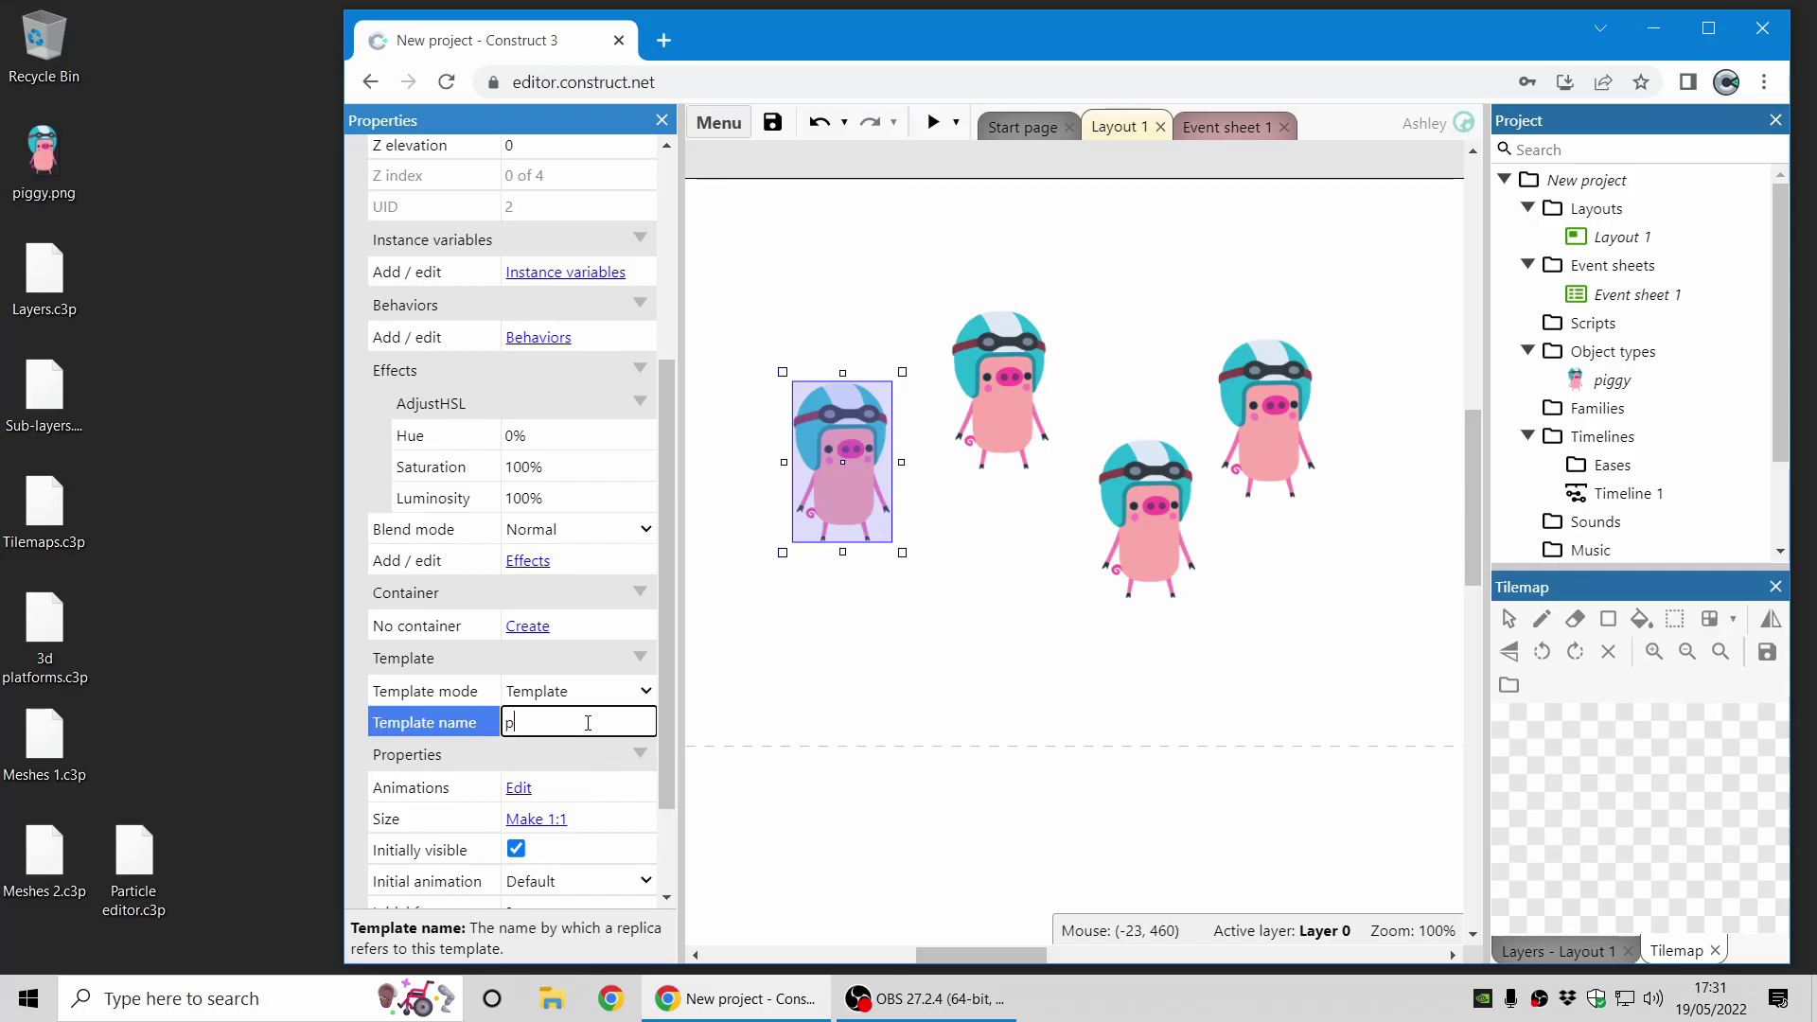
{"action": "type", "text": "pig"}
{"action": "key", "text": "Return"}
Make the second piggy a replica linked to the 'pig' template.
{"action": "left_click", "coordinate": [1010, 400]}
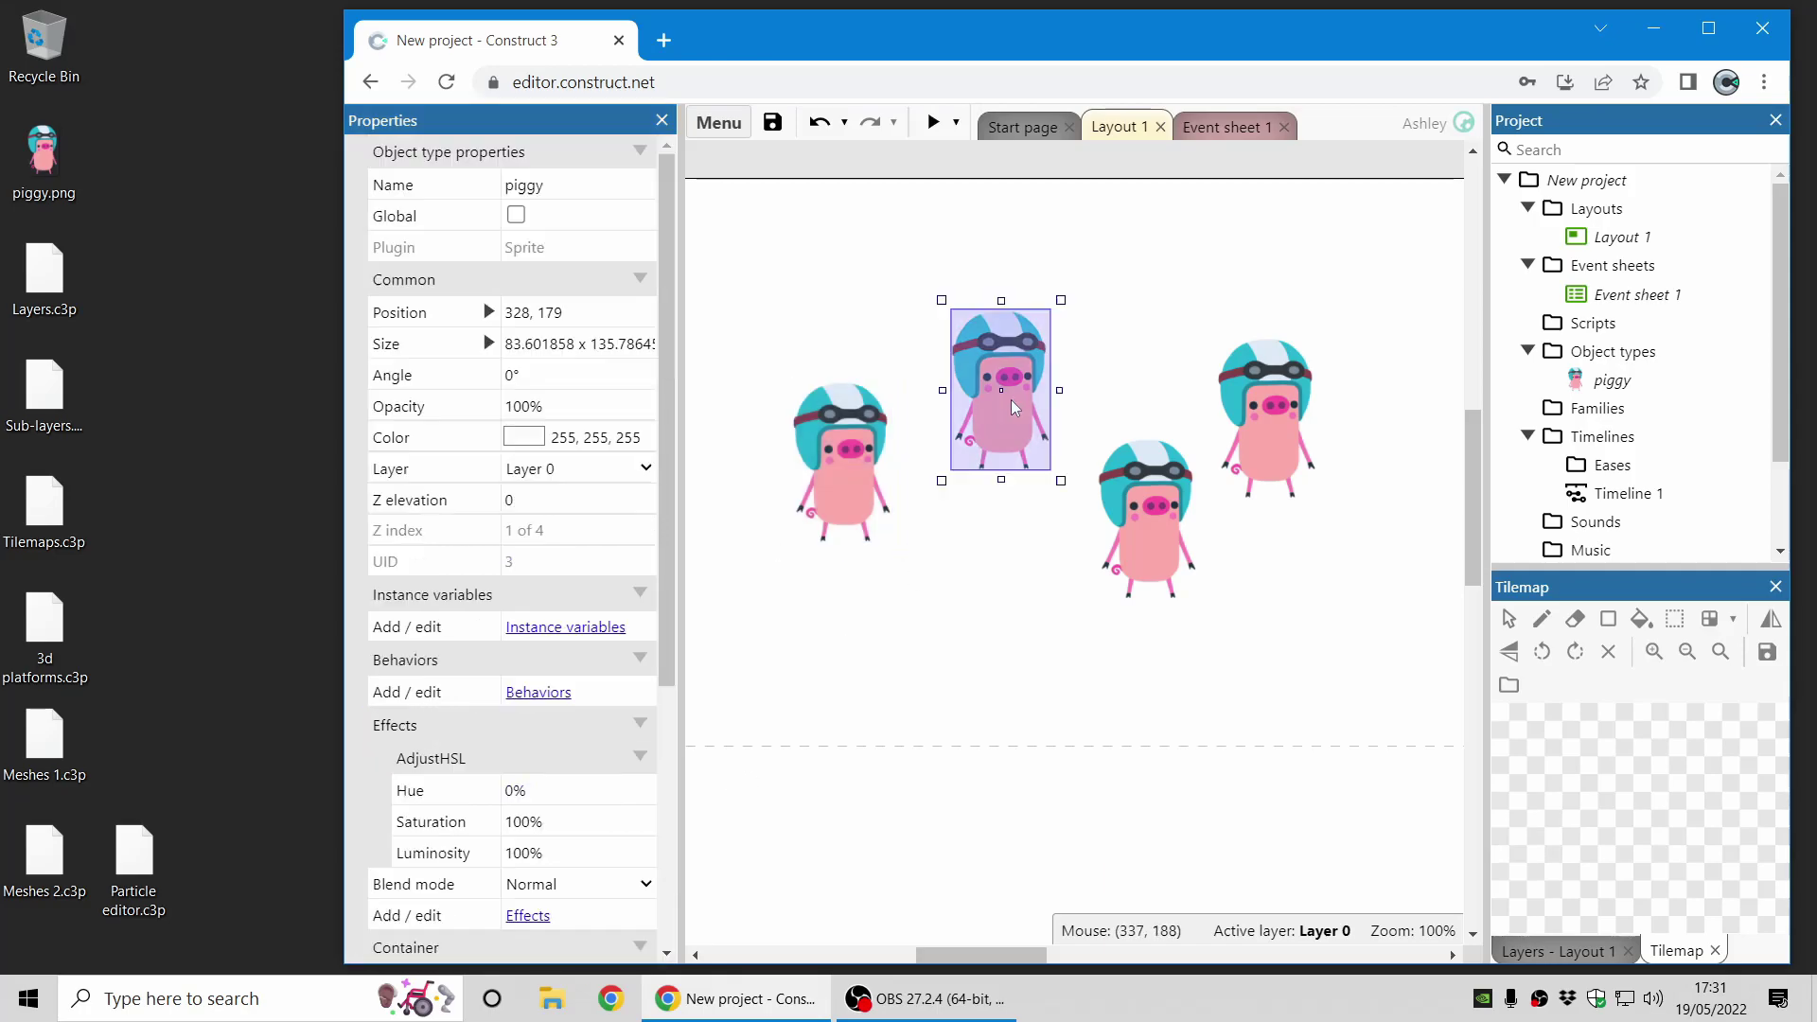
{"action": "scroll", "coordinate": [575, 665], "scroll_direction": "down", "scroll_amount": 2}
{"action": "scroll", "coordinate": [573, 681], "scroll_direction": "down", "scroll_amount": 2}
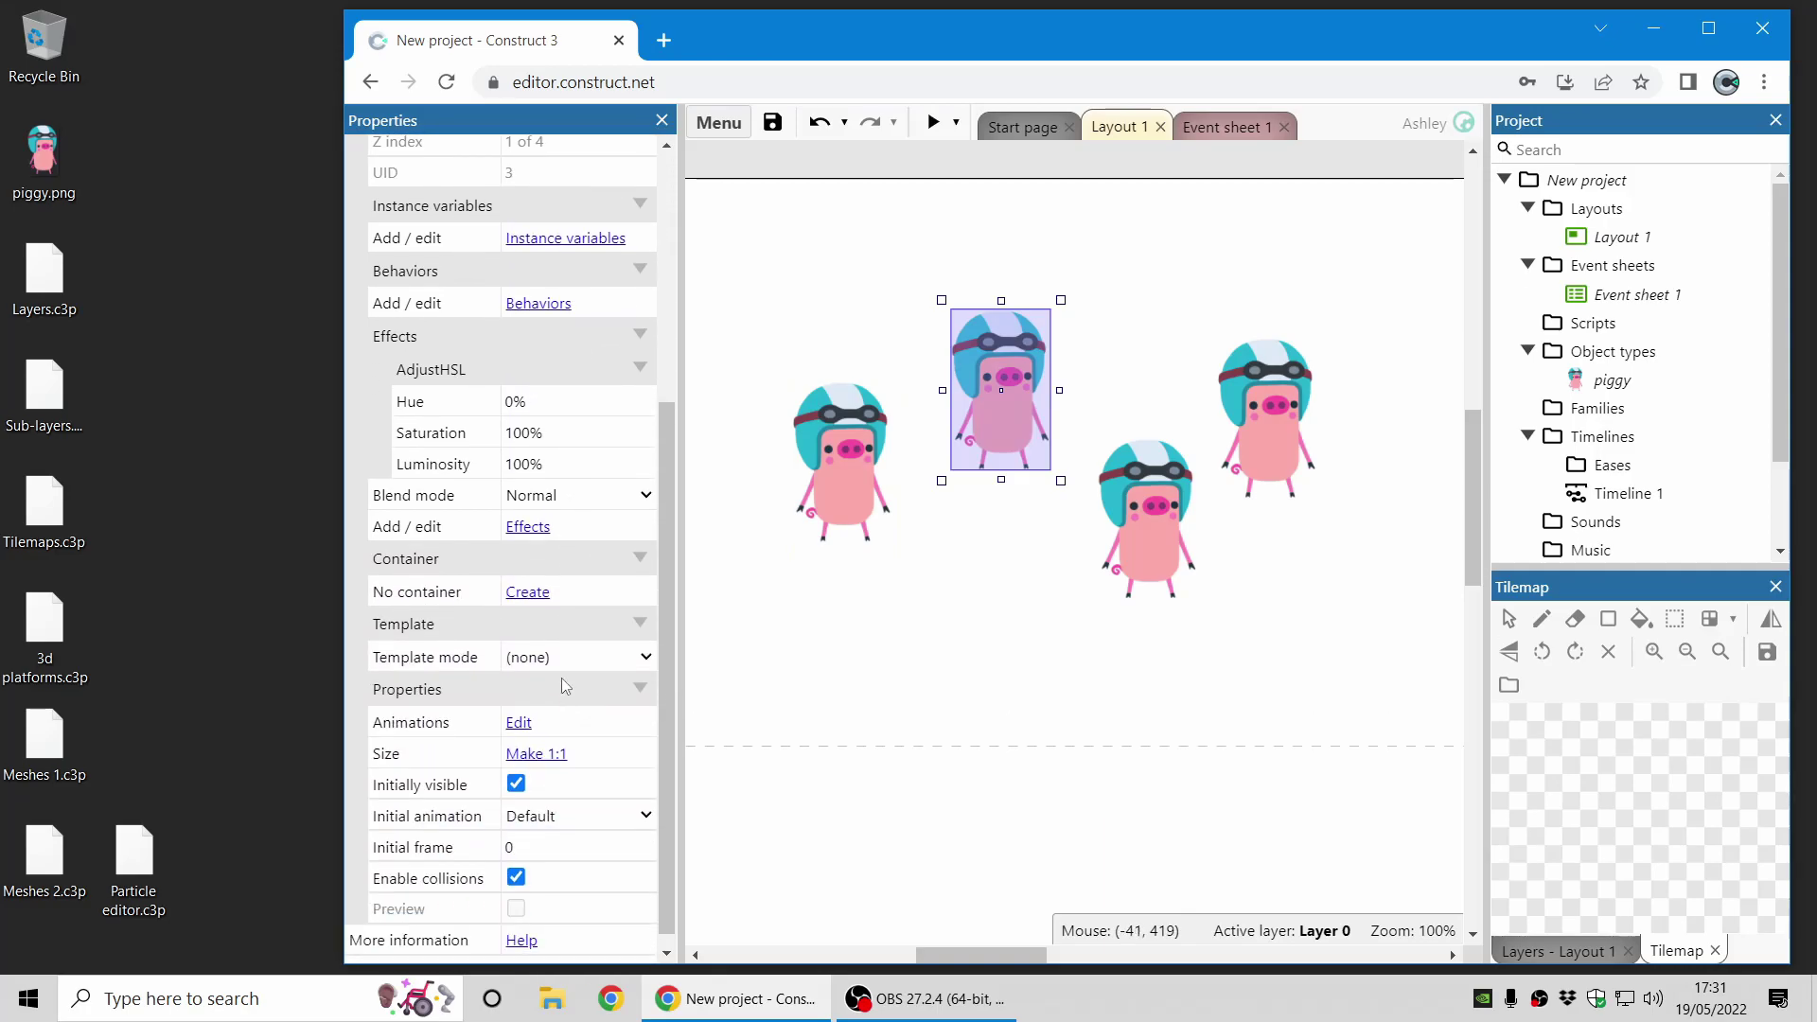
{"action": "left_click", "coordinate": [568, 641]}
{"action": "left_click", "coordinate": [545, 702]}
{"action": "left_click", "coordinate": [547, 674]}
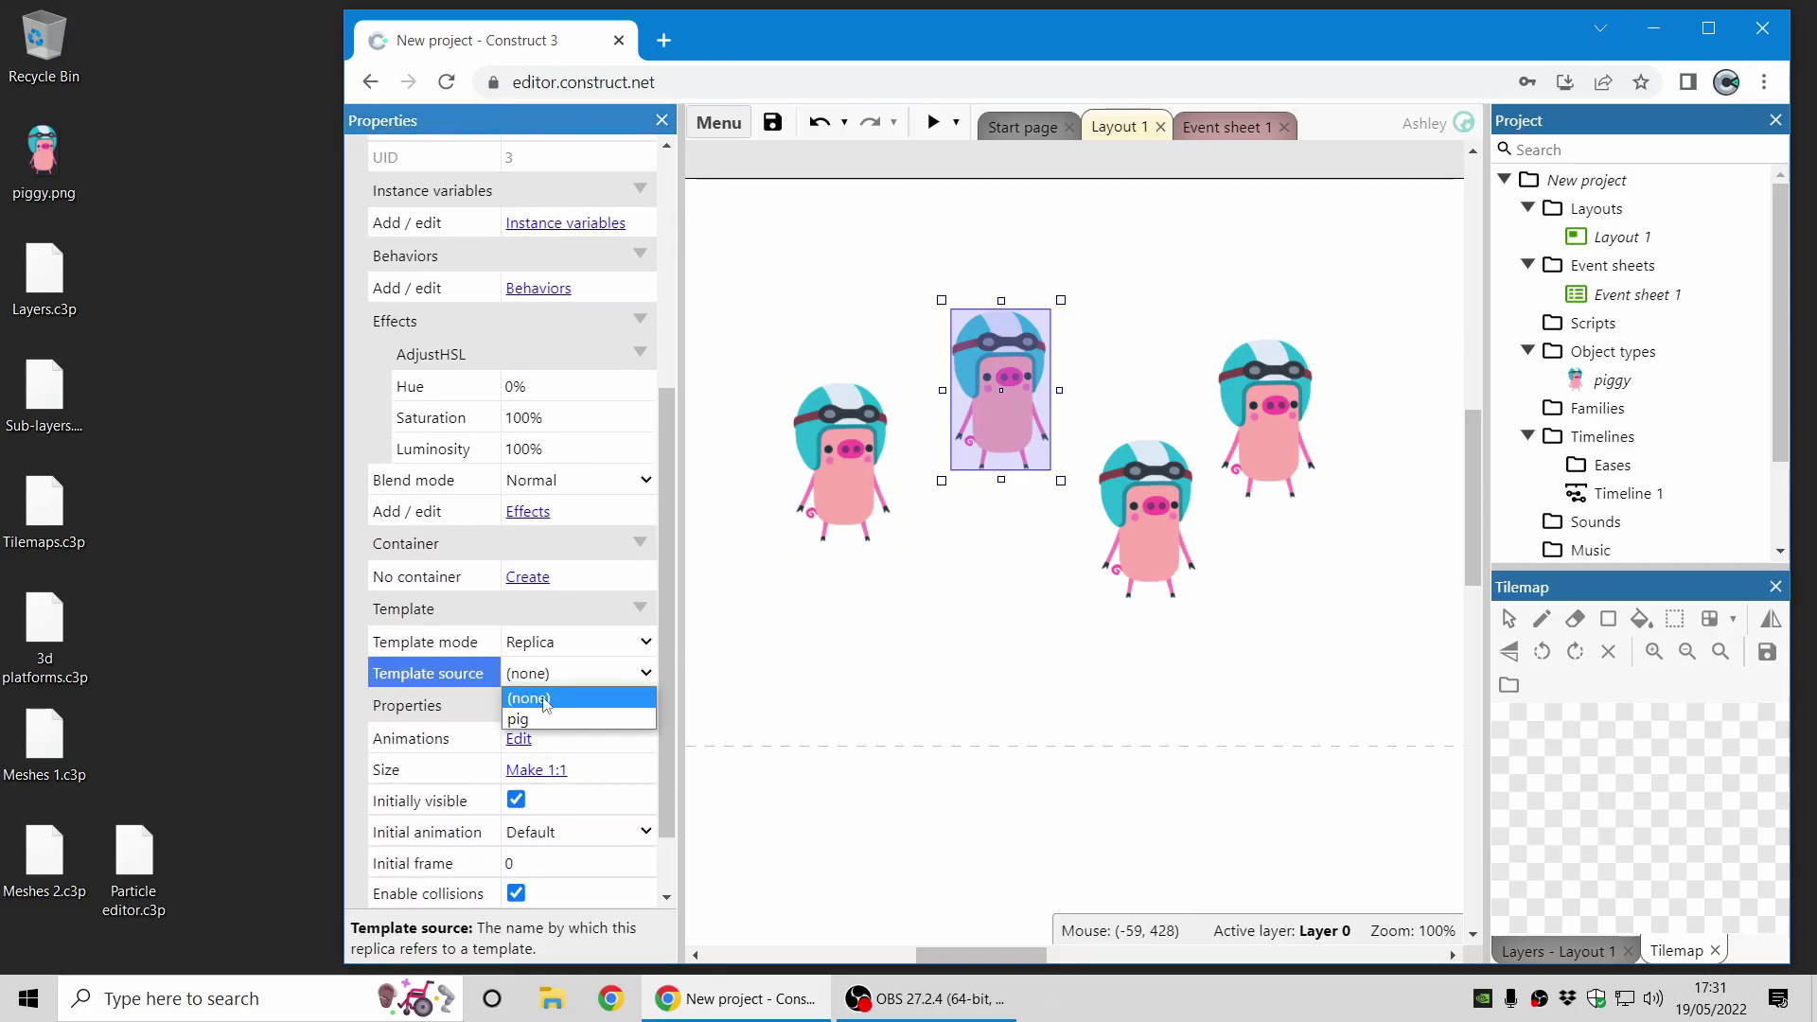
{"action": "left_click", "coordinate": [560, 729]}
Delete the third and right-hand piggies, then undo to restore all four.
{"action": "left_click", "coordinate": [1128, 530]}
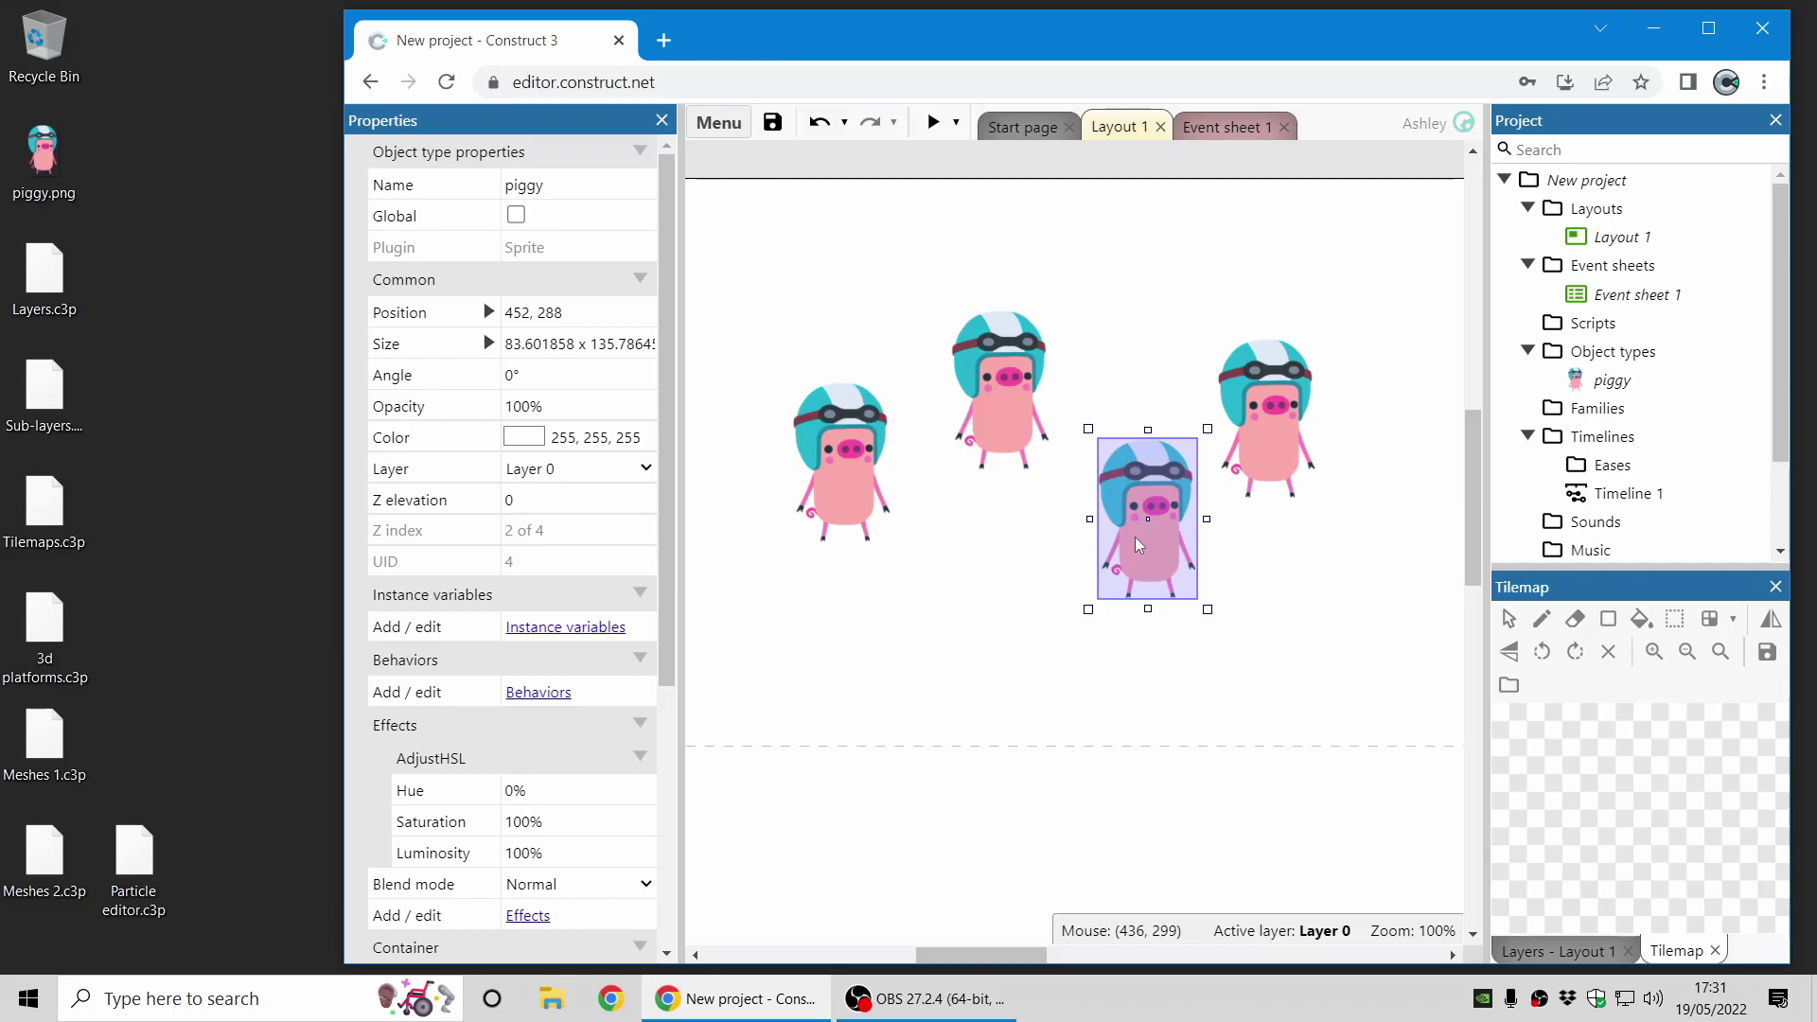
{"action": "key", "text": "Delete"}
{"action": "left_click", "coordinate": [1276, 409]}
{"action": "key", "text": "Delete"}
{"action": "left_click", "coordinate": [1011, 390]}
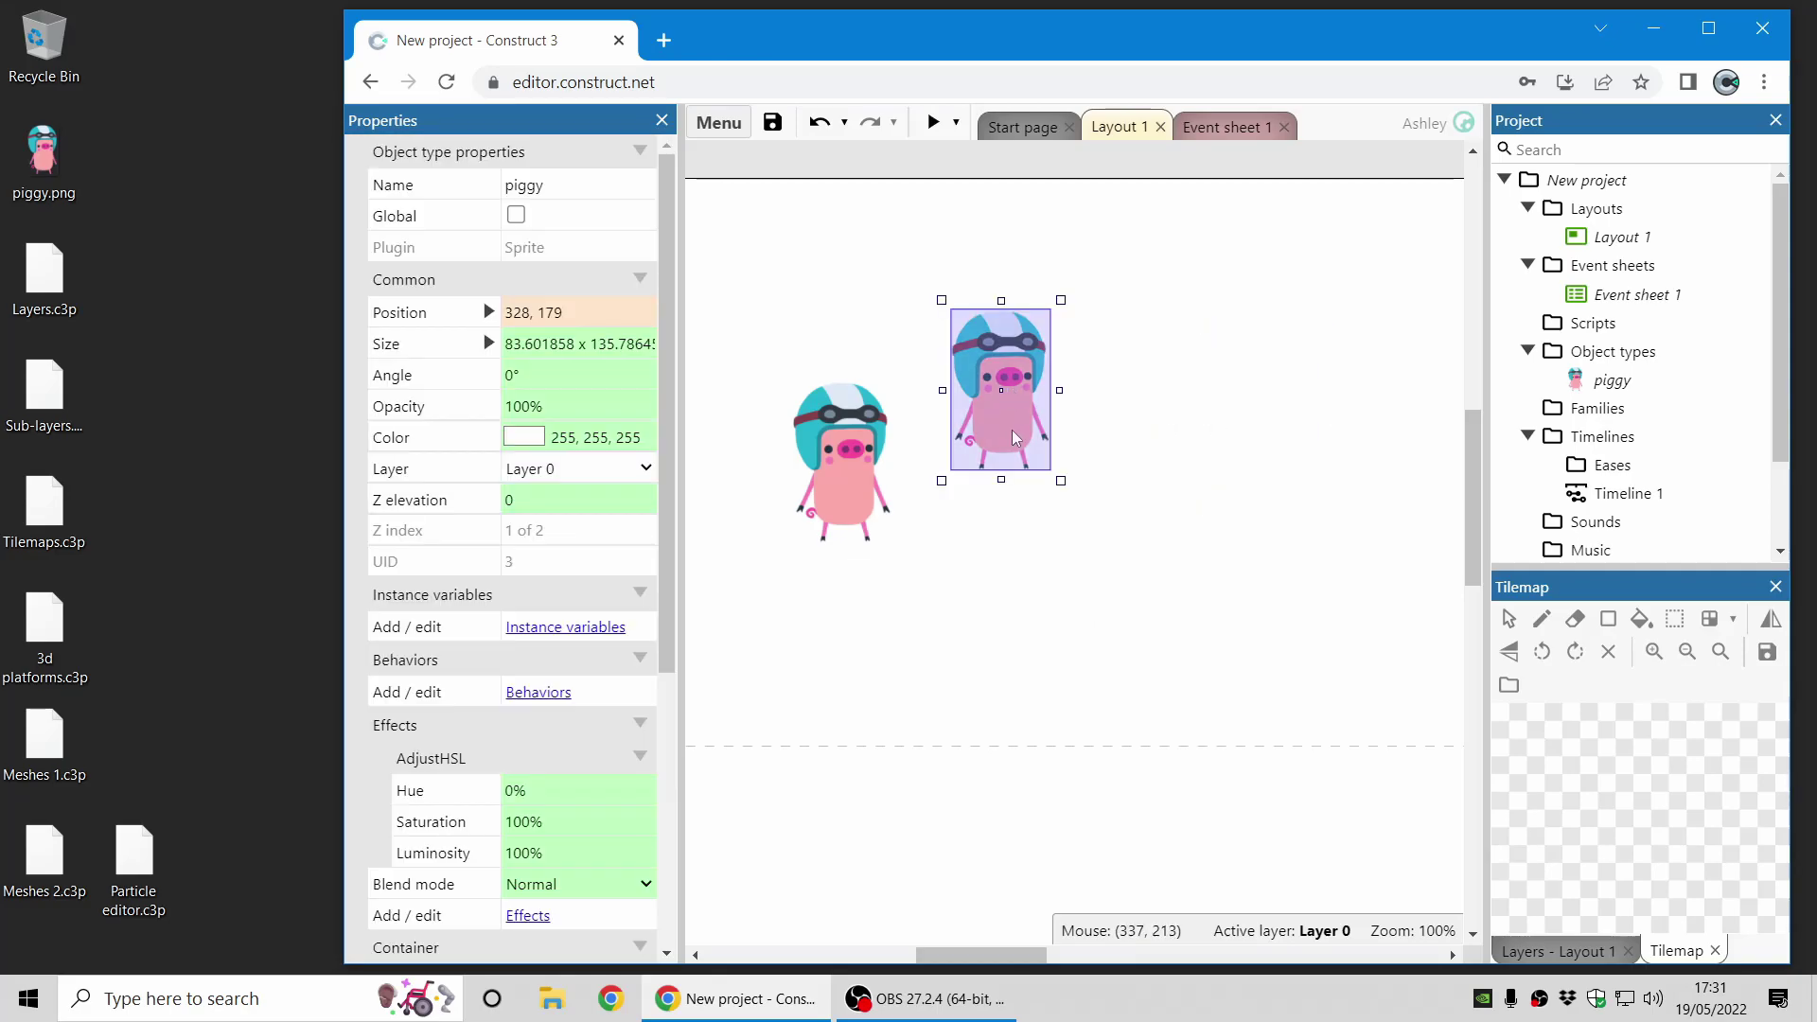
{"action": "key", "text": "ctrl+z"}
{"action": "key", "text": "ctrl+z"}
{"action": "left_click", "coordinate": [841, 477]}
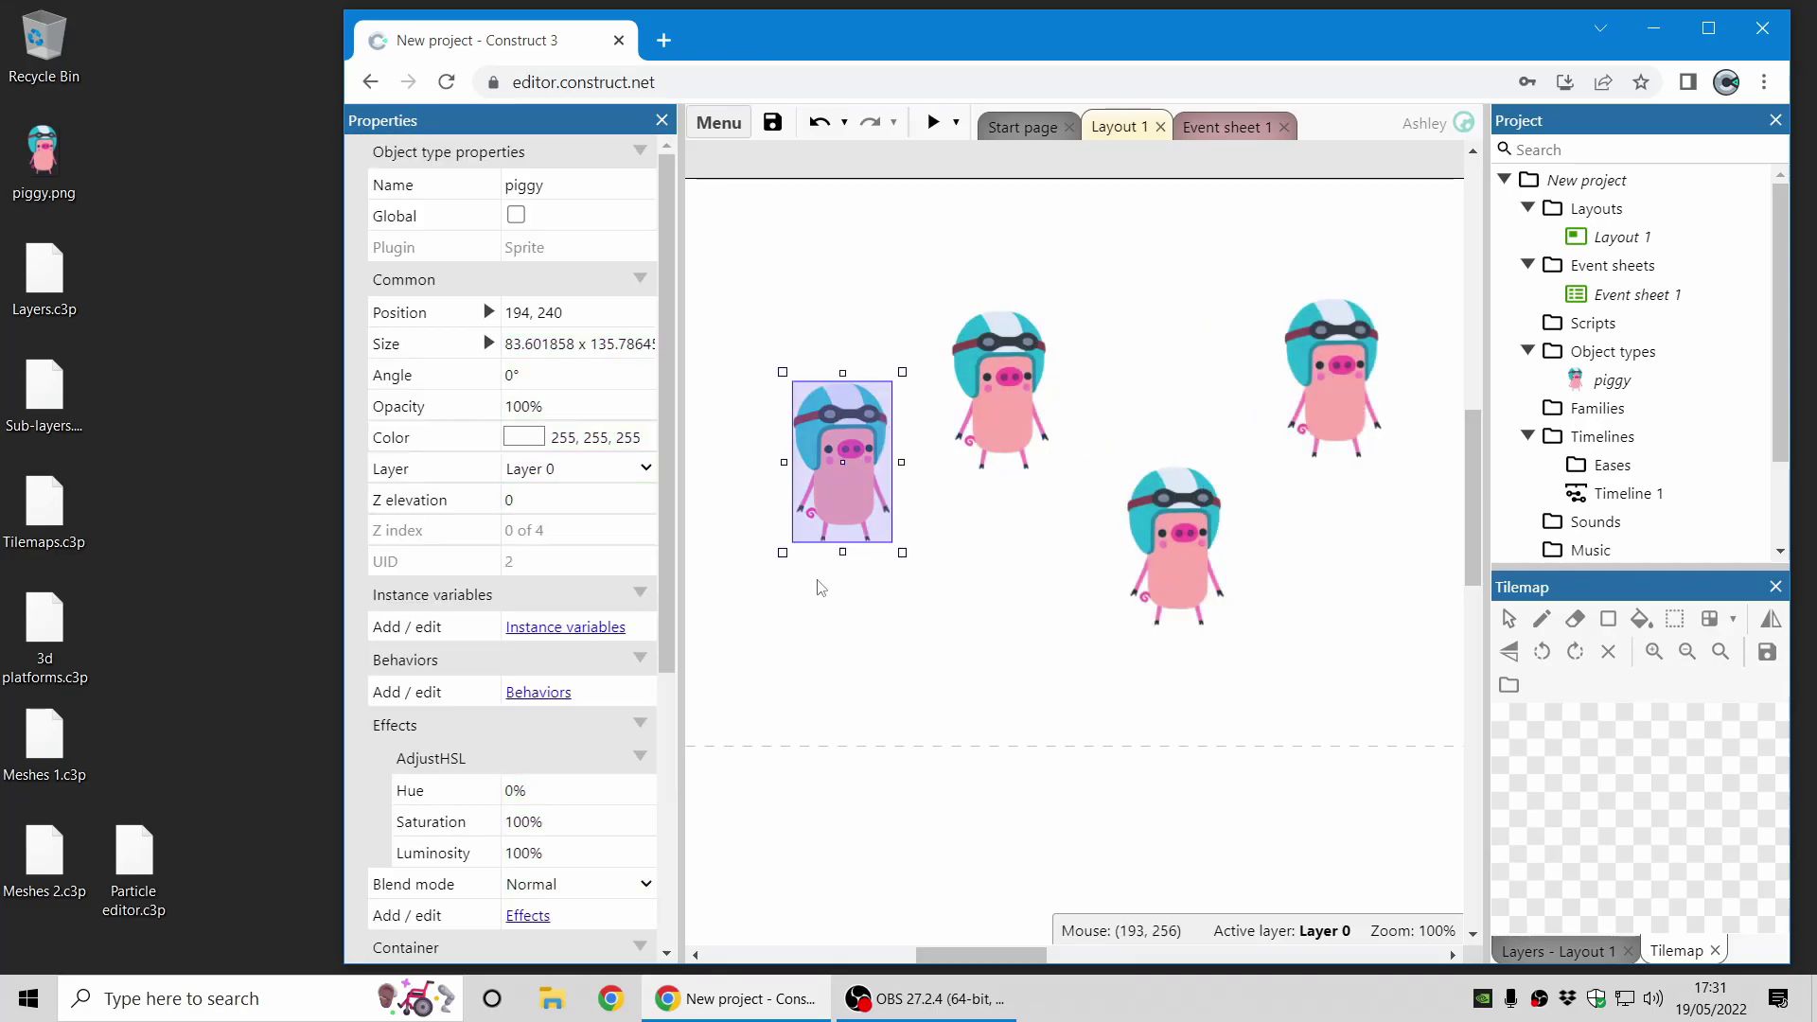
Tilt the left piggy slightly and set its AdjustHSL Hue to -31.16%.
{"action": "mouse_move", "coordinate": [905, 564]}
{"action": "left_mouse_down"}
{"action": "mouse_move", "coordinate": [858, 596]}
{"action": "mouse_move", "coordinate": [974, 540]}
{"action": "mouse_move", "coordinate": [914, 596]}
{"action": "left_mouse_up"}
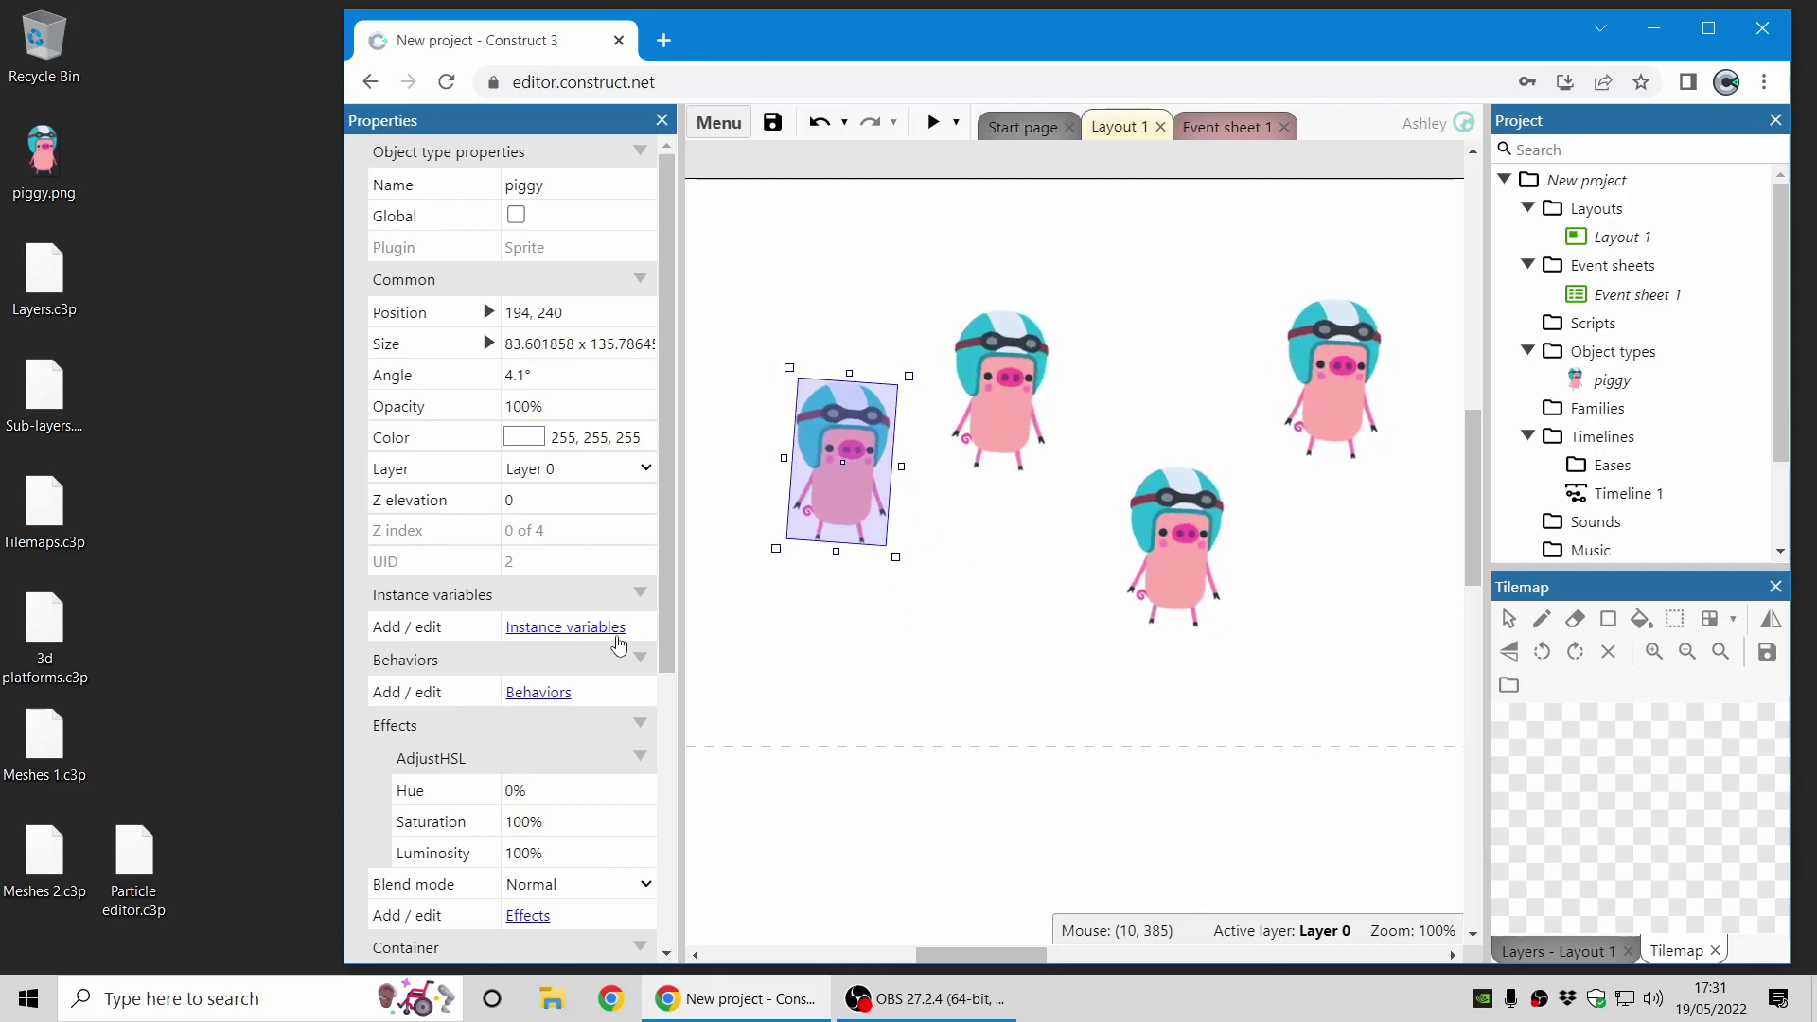
{"action": "scroll", "coordinate": [618, 645], "scroll_direction": "down", "scroll_amount": 5}
{"action": "left_click_drag", "start_coordinate": [576, 364], "coordinate": [589, 729]}
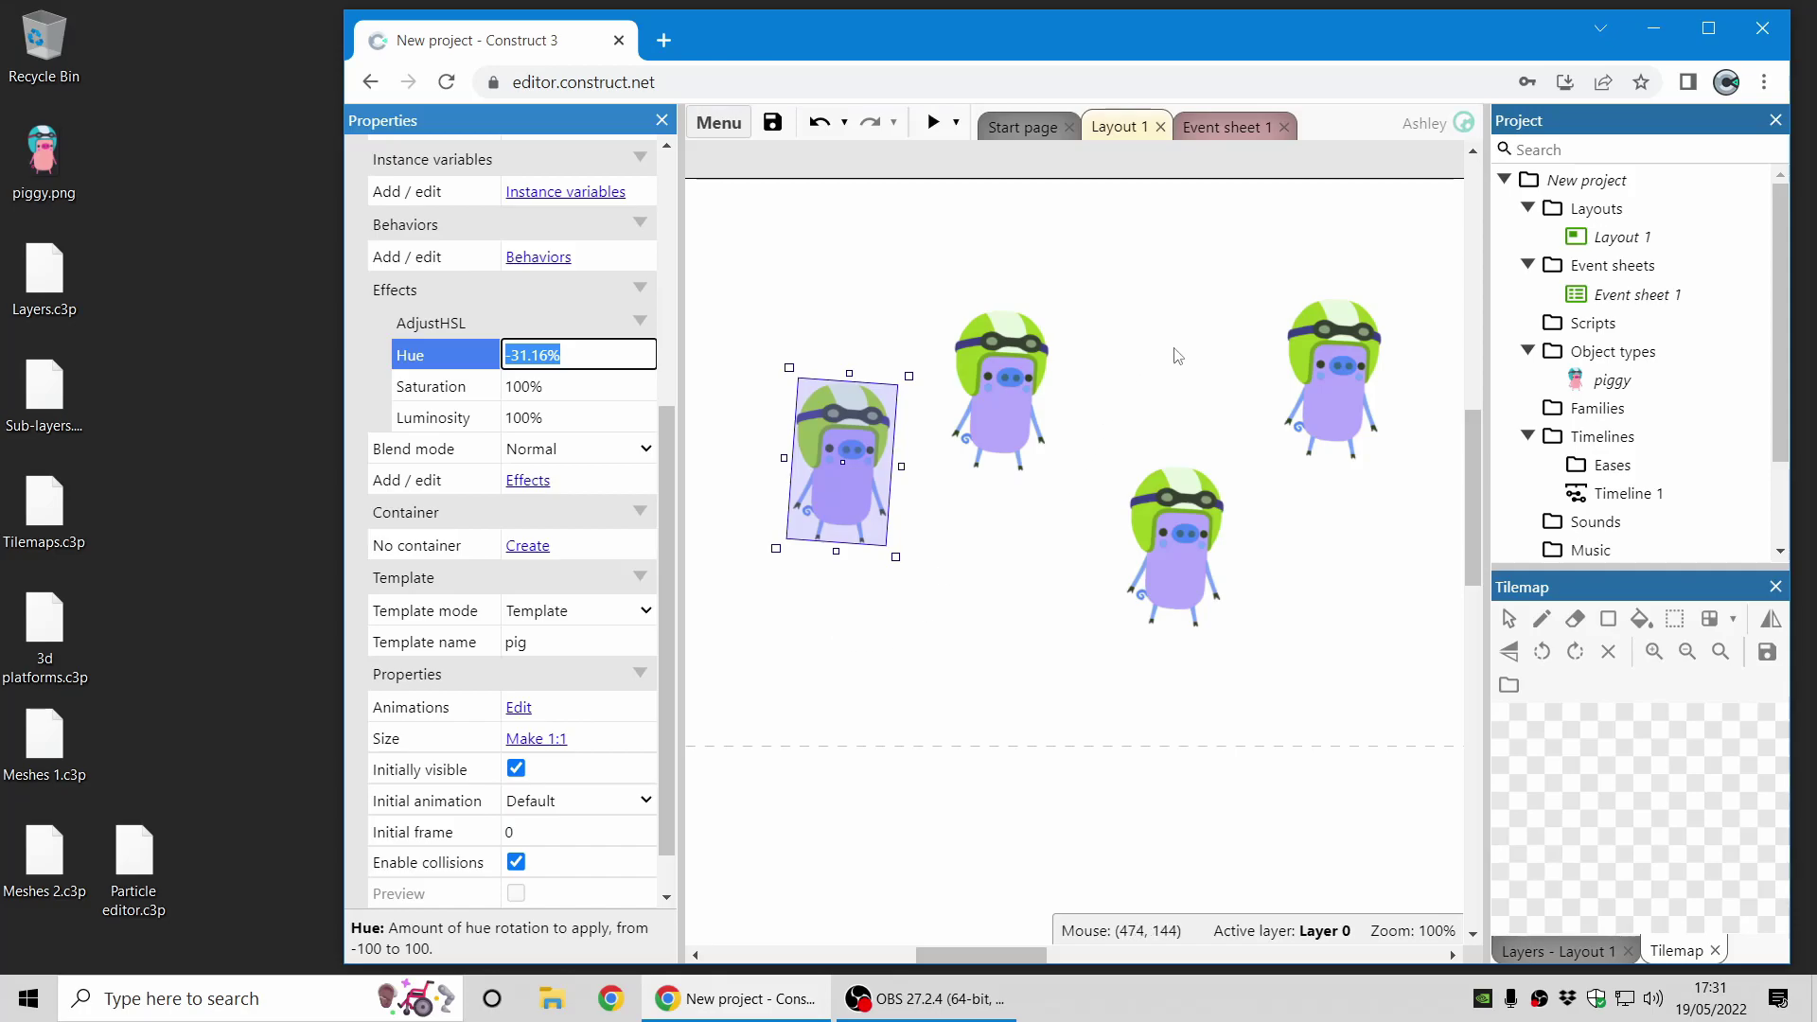
{"action": "left_click", "coordinate": [1609, 180]}
Close the piggy project without saving and open Layers.c3p.
{"action": "right_click", "coordinate": [1608, 180]}
{"action": "left_click", "coordinate": [1514, 422]}
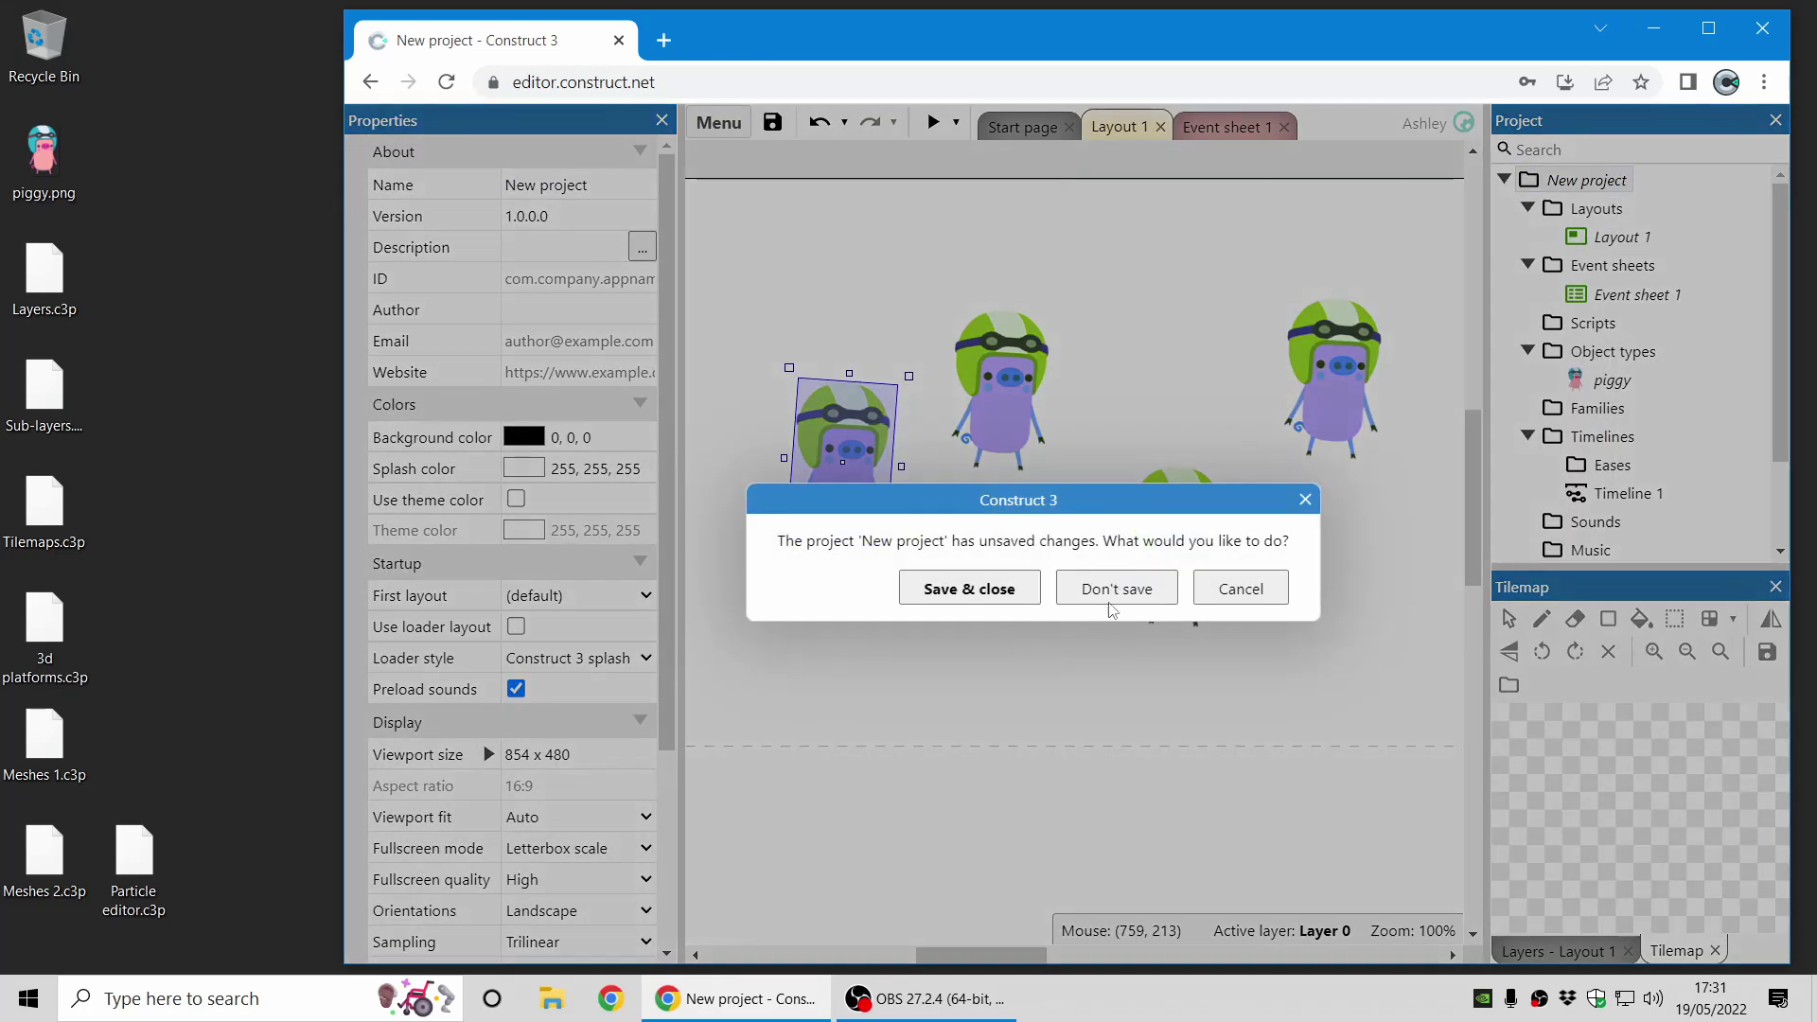
{"action": "left_click", "coordinate": [1112, 610]}
{"action": "left_click_drag", "start_coordinate": [44, 276], "coordinate": [1153, 422]}
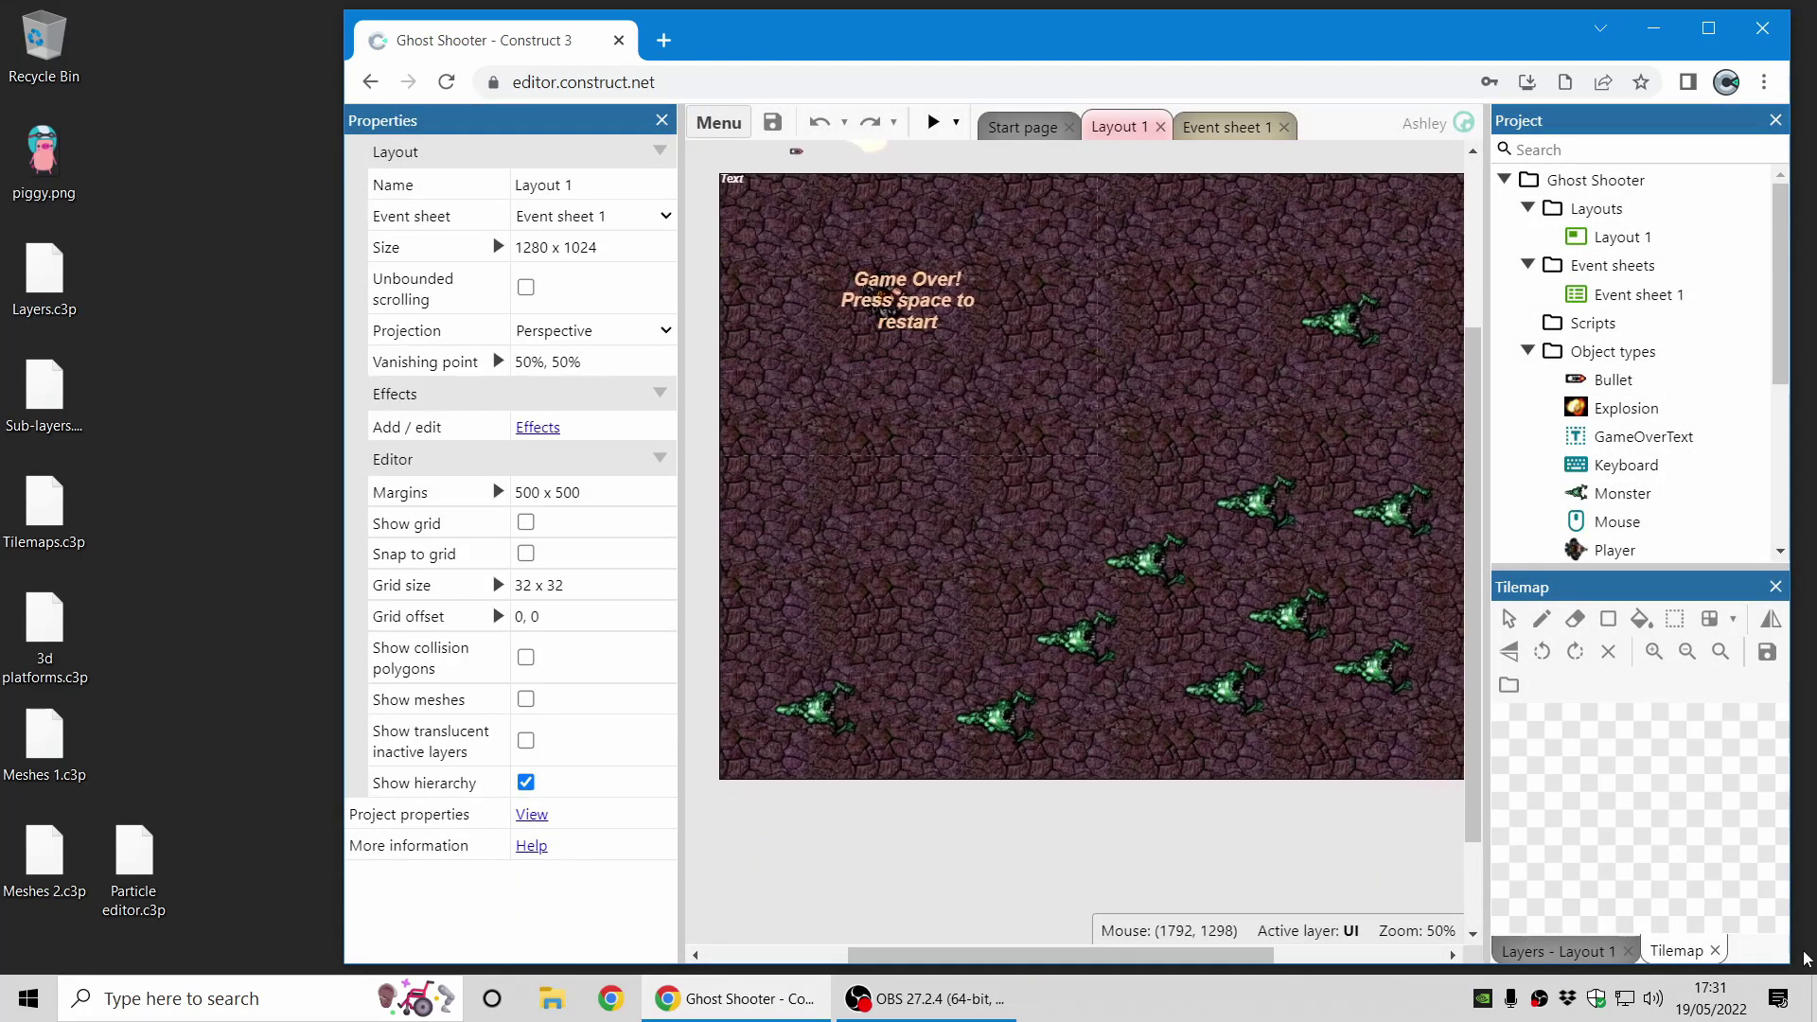
Toggle the Main, UI and Background layers' visibility to compare, ending with Main hidden.
{"action": "left_click", "coordinate": [1591, 951]}
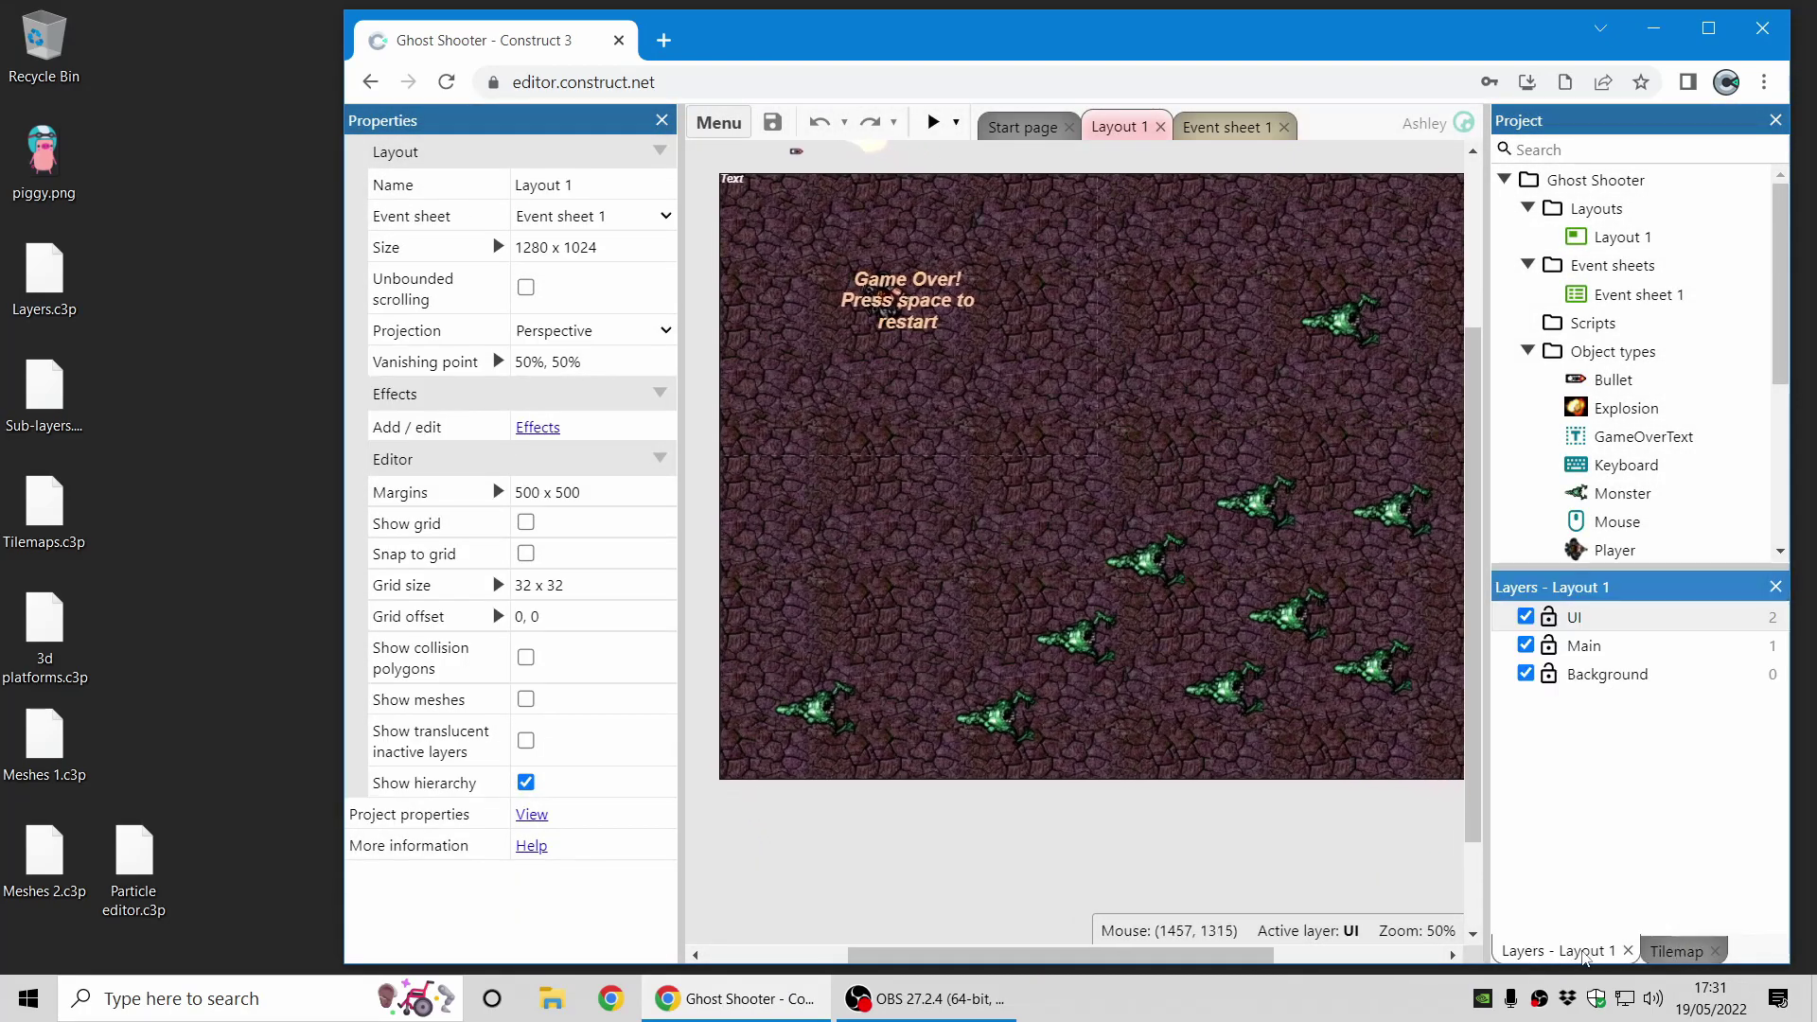
{"action": "left_click", "coordinate": [1525, 646]}
{"action": "left_click", "coordinate": [1525, 617]}
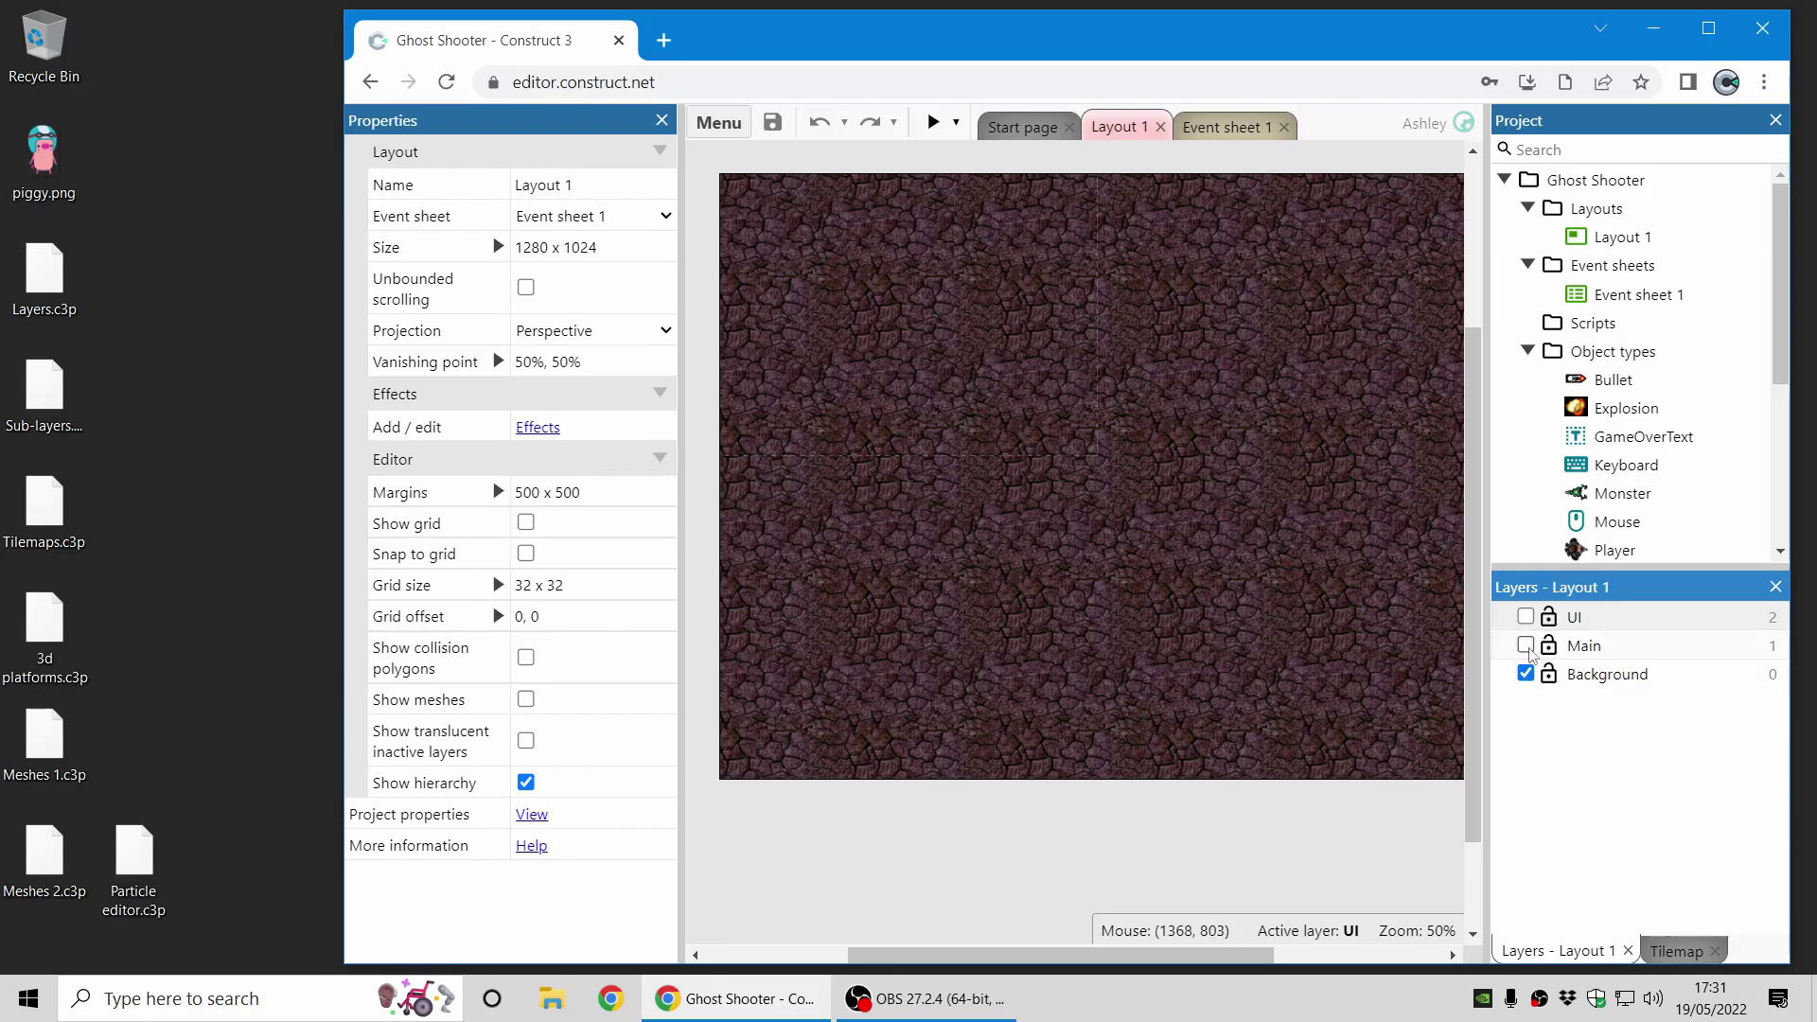
{"action": "left_click", "coordinate": [1525, 645]}
{"action": "left_click", "coordinate": [1525, 673]}
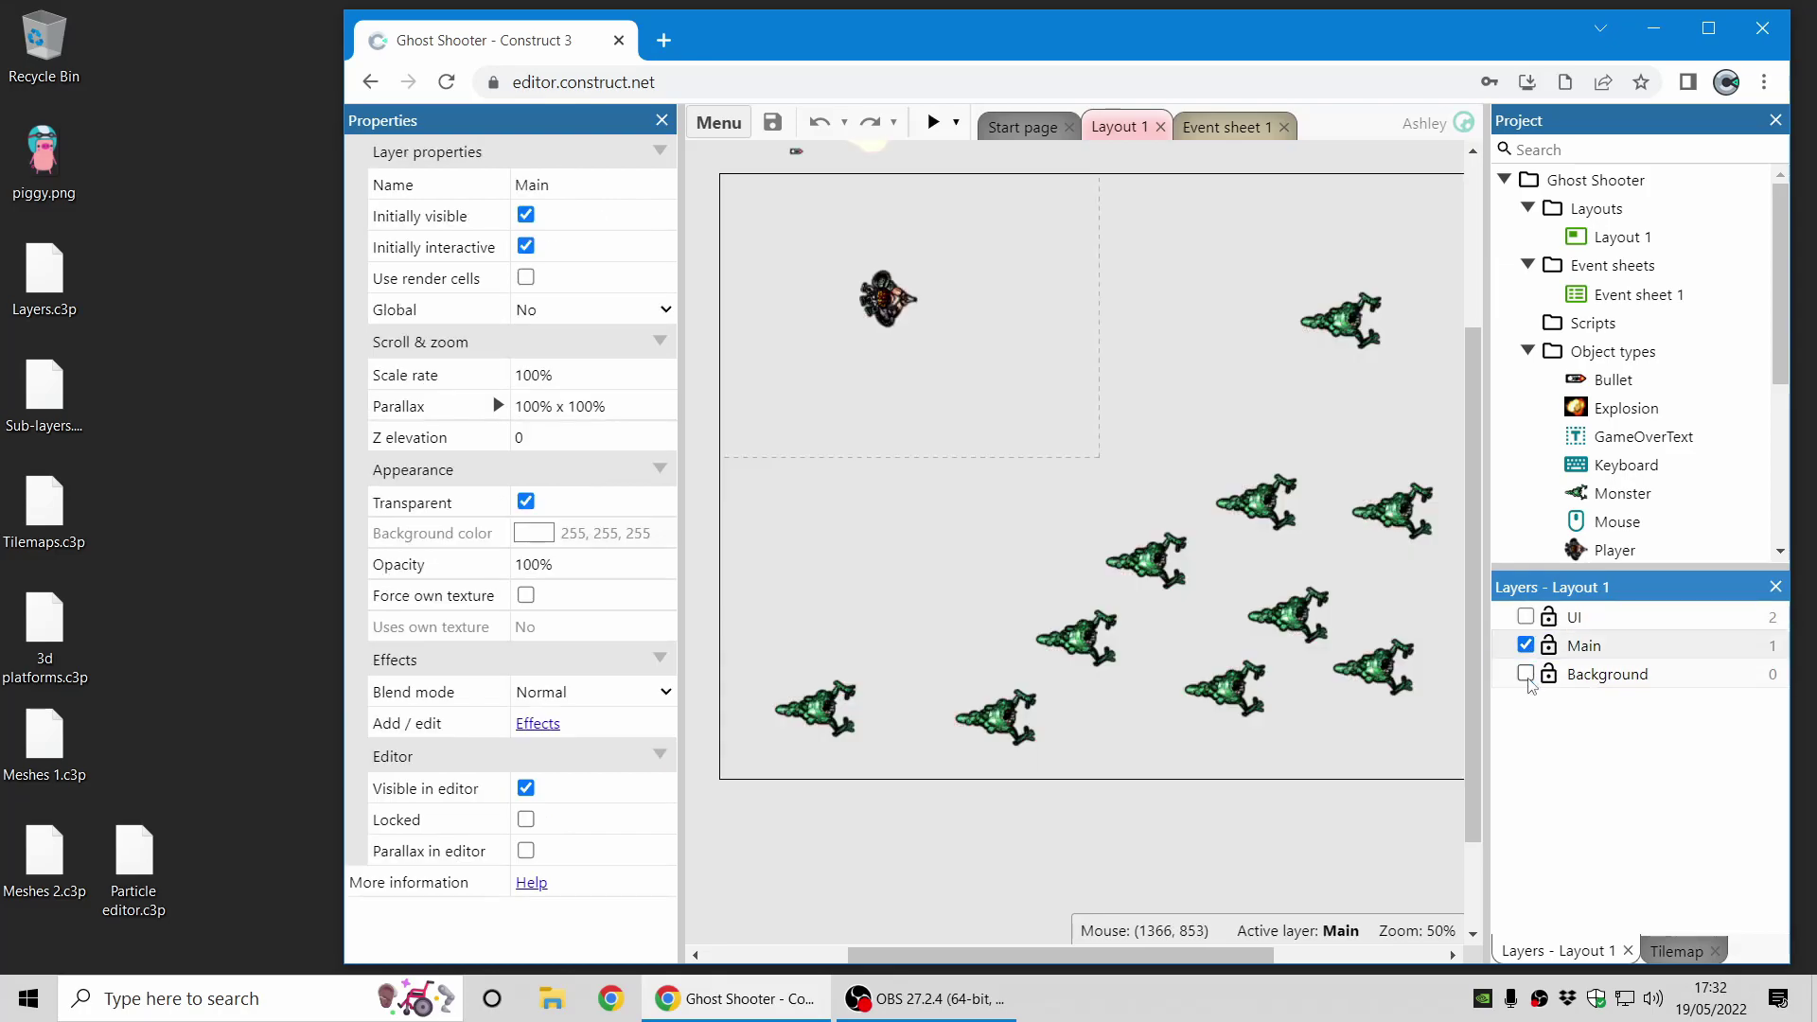
{"action": "left_click", "coordinate": [1525, 616]}
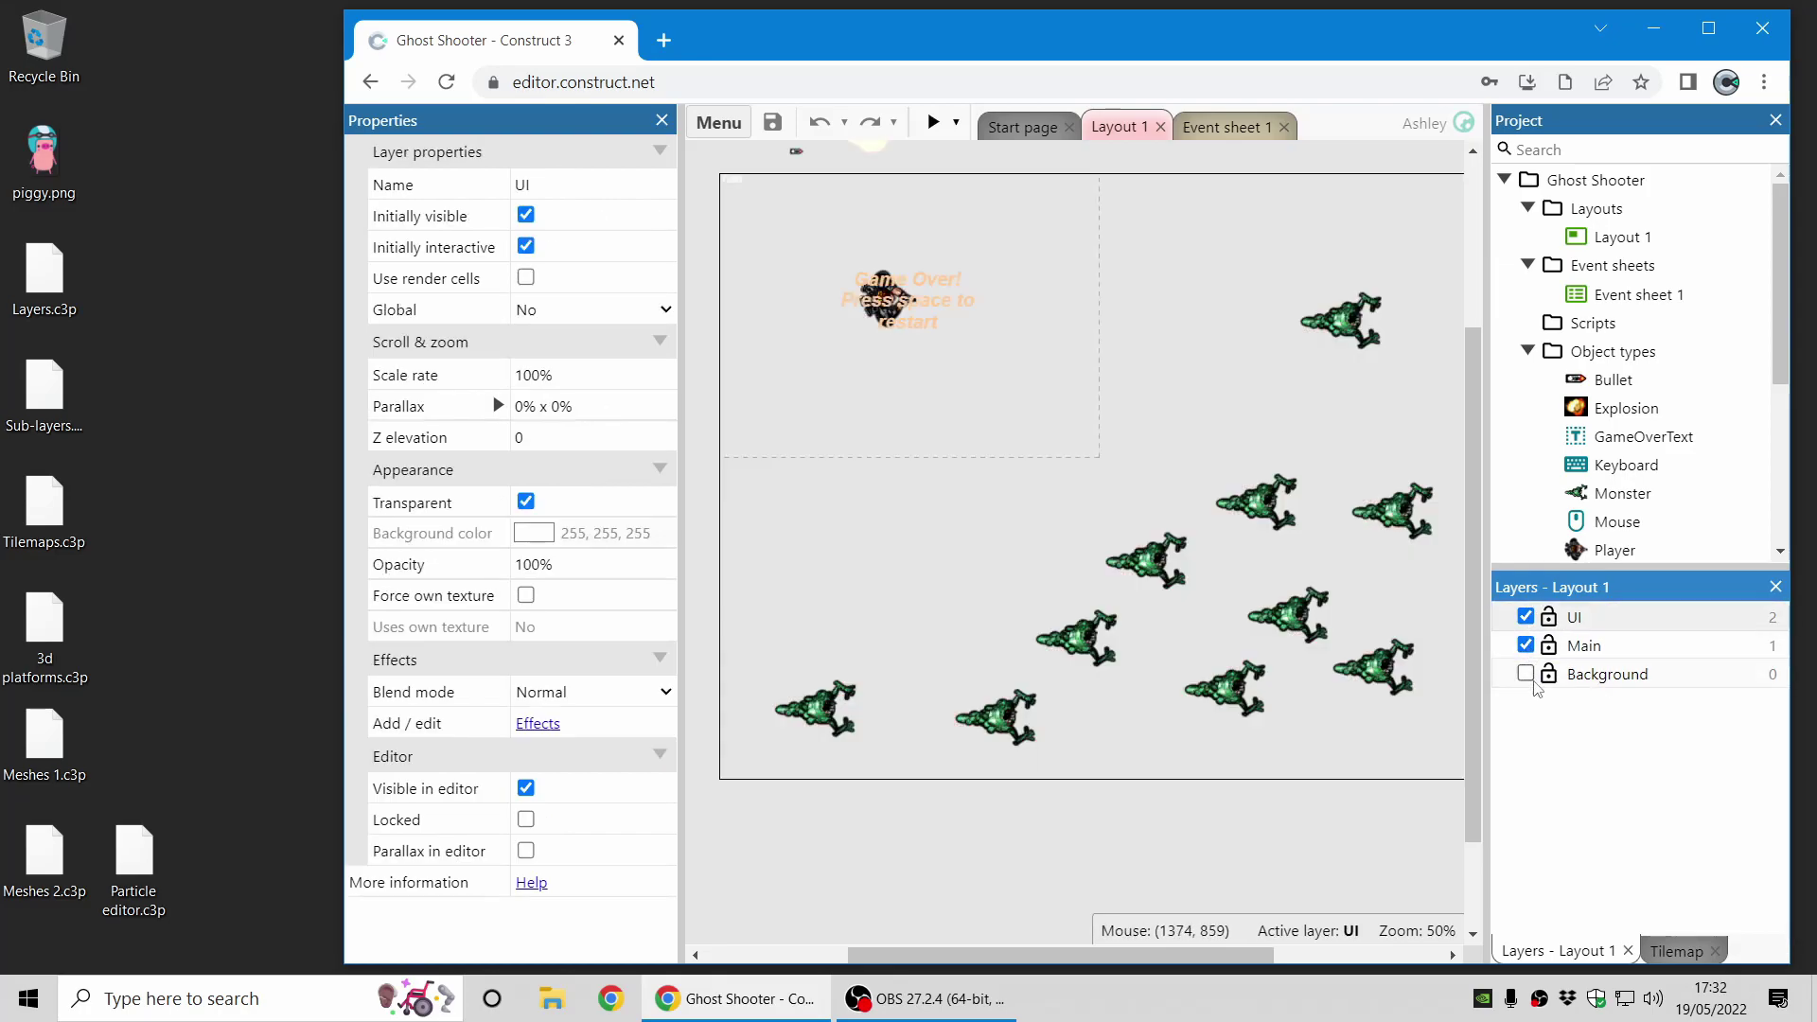
{"action": "left_click", "coordinate": [1525, 673]}
{"action": "left_click", "coordinate": [1526, 645]}
Lock the Background layer, hide the UI layer and show Main again.
{"action": "left_click", "coordinate": [1548, 674]}
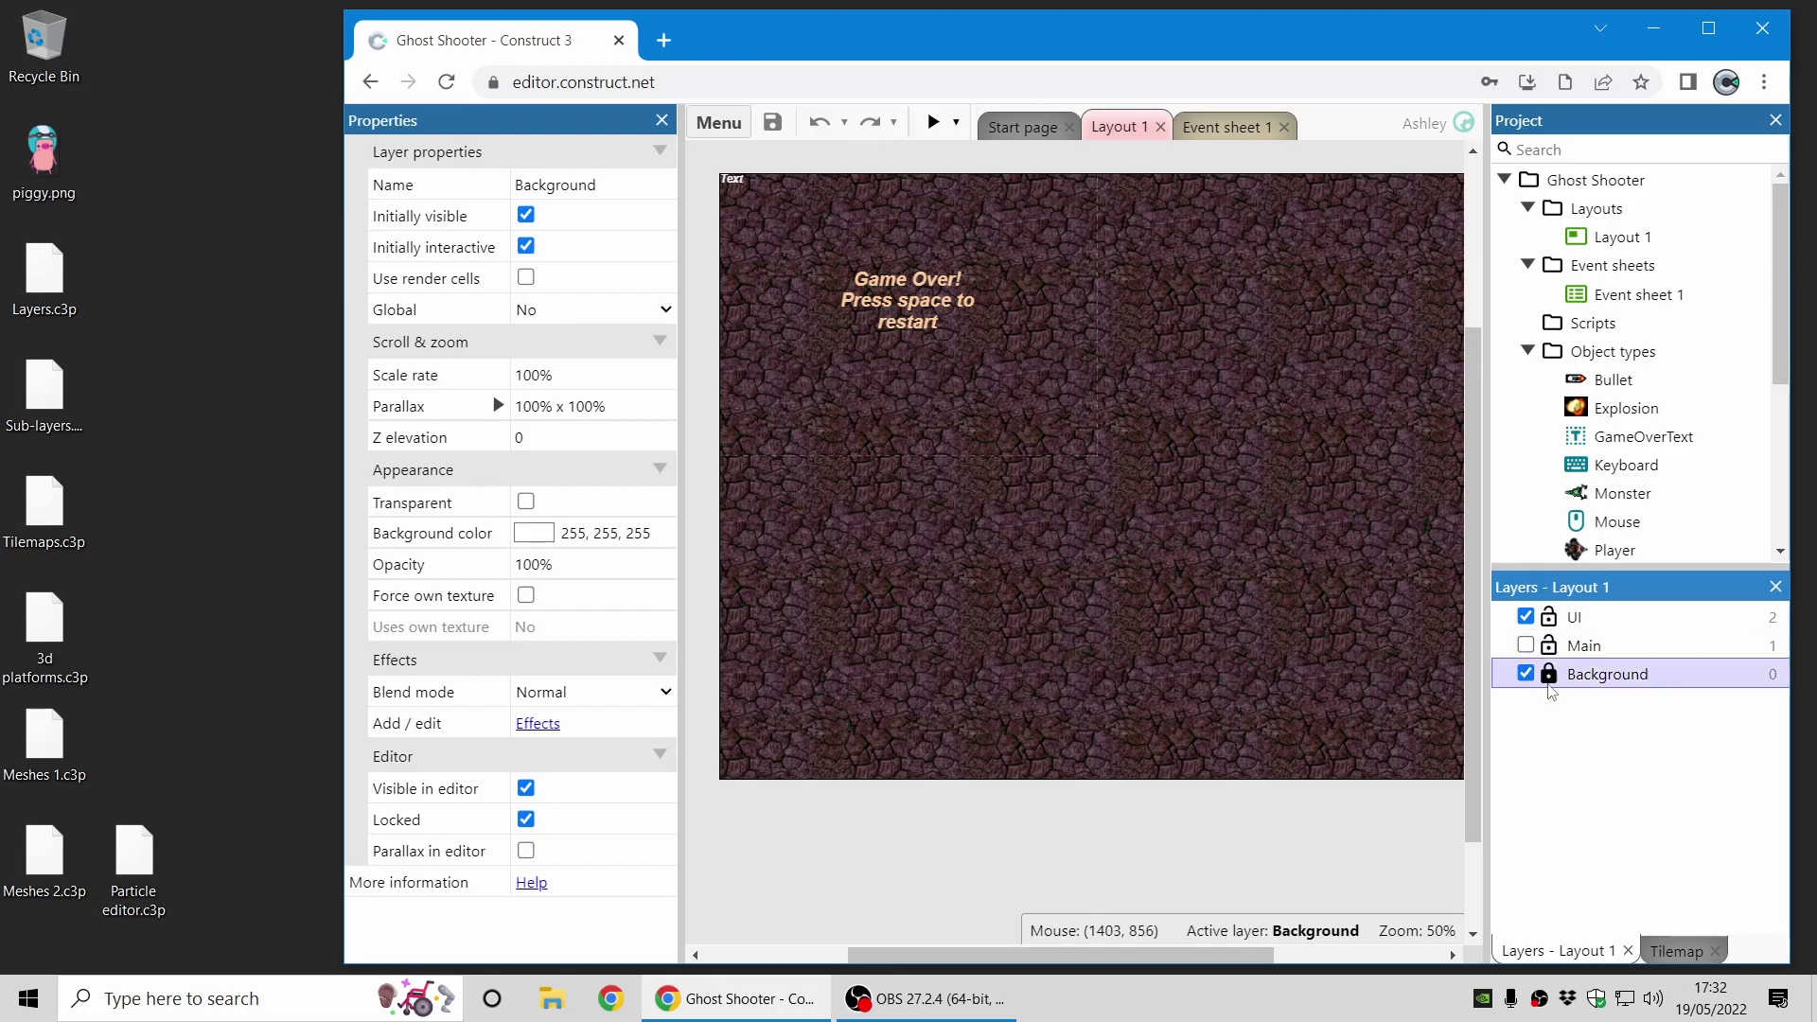
{"action": "left_click_drag", "start_coordinate": [1137, 518], "coordinate": [1279, 696]}
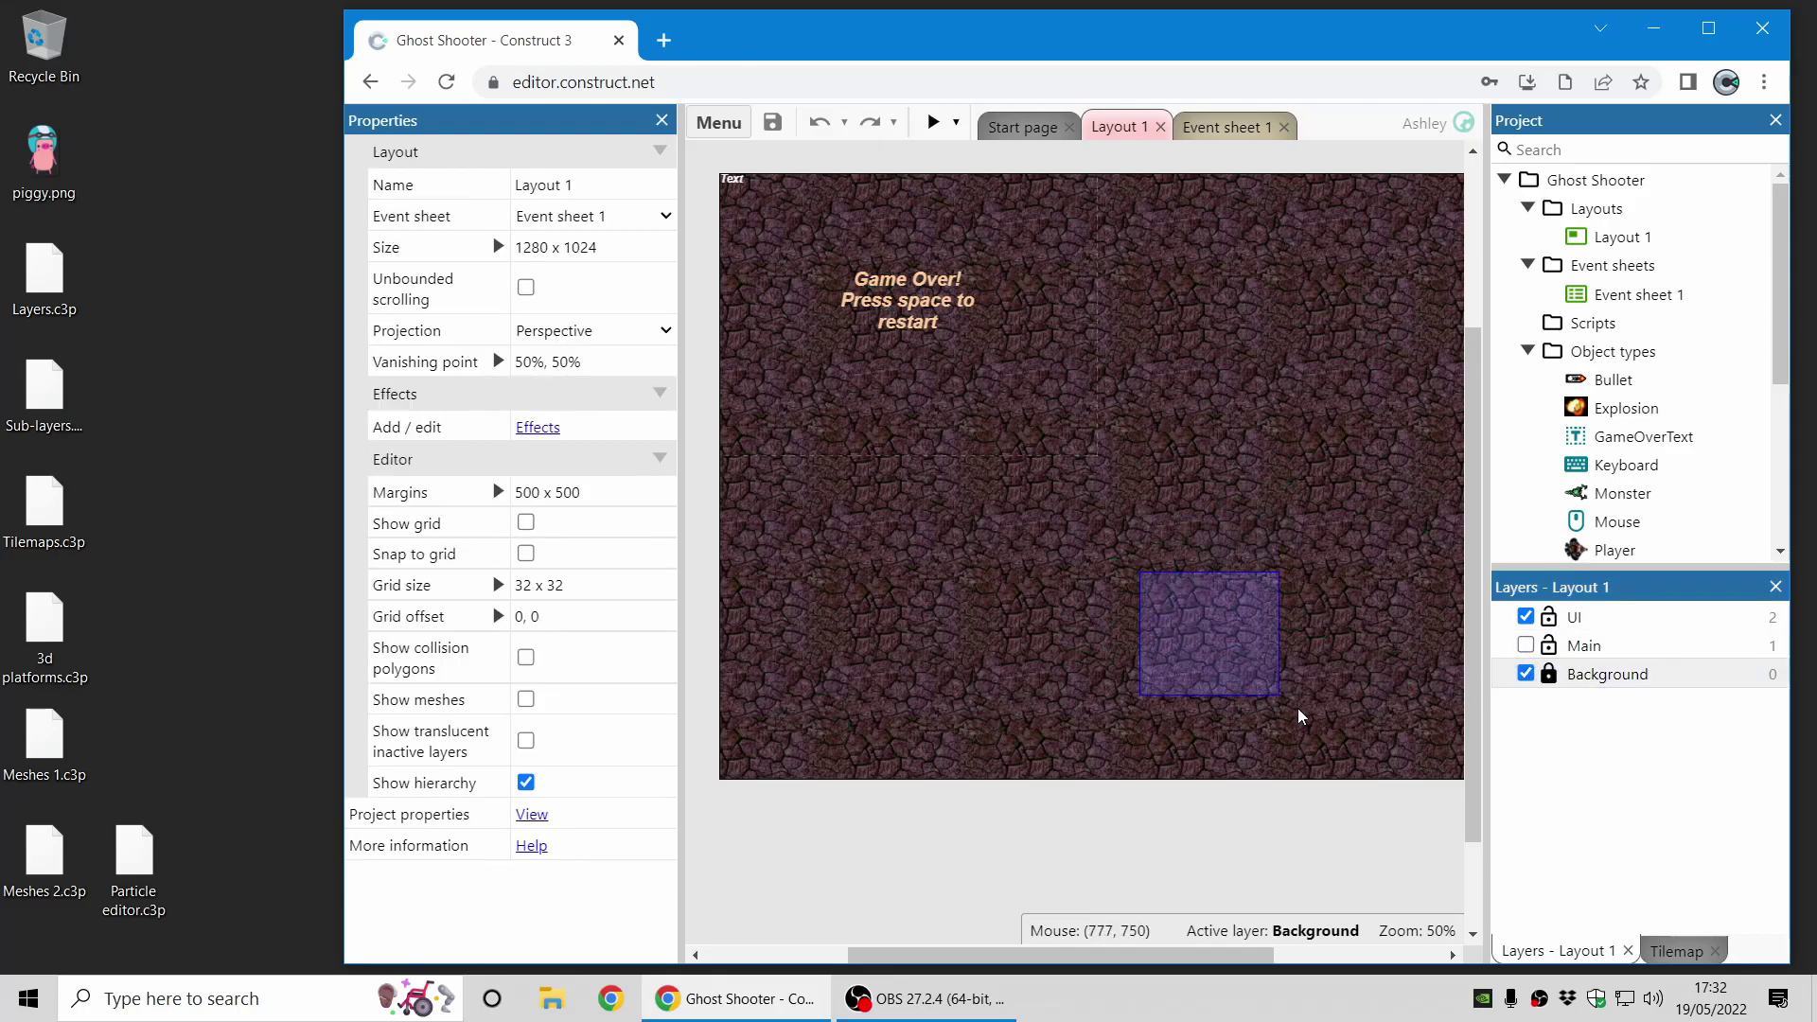
{"action": "left_click", "coordinate": [1525, 617]}
{"action": "left_click", "coordinate": [1525, 645]}
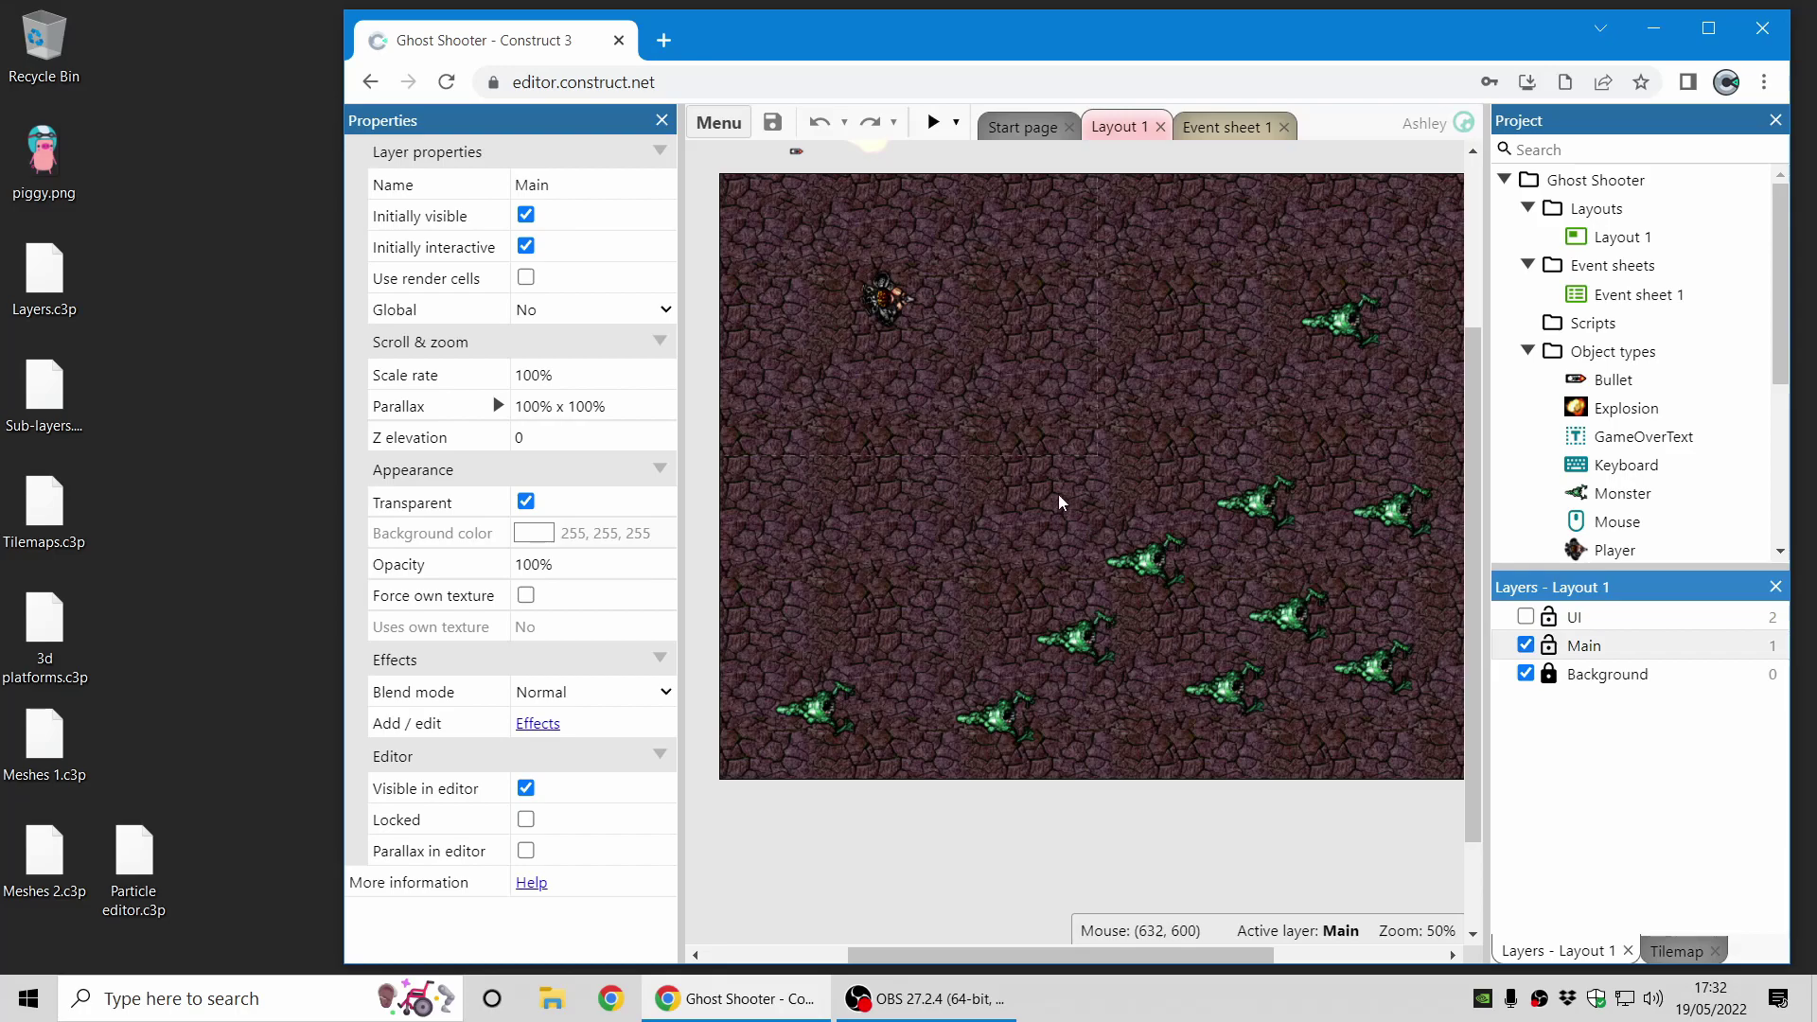
Ctrl-drag a Monster to add extra Monster copies to the layout.
{"action": "left_click", "coordinate": [1058, 496]}
{"action": "middle_click_drag", "start_coordinate": [1037, 480], "coordinate": [1003, 504]}
{"action": "left_click", "coordinate": [1109, 589]}
{"action": "left_click_drag", "start_coordinate": [1116, 591], "coordinate": [1196, 360], "text": "ctrl"}
{"action": "left_click", "coordinate": [1026, 592]}
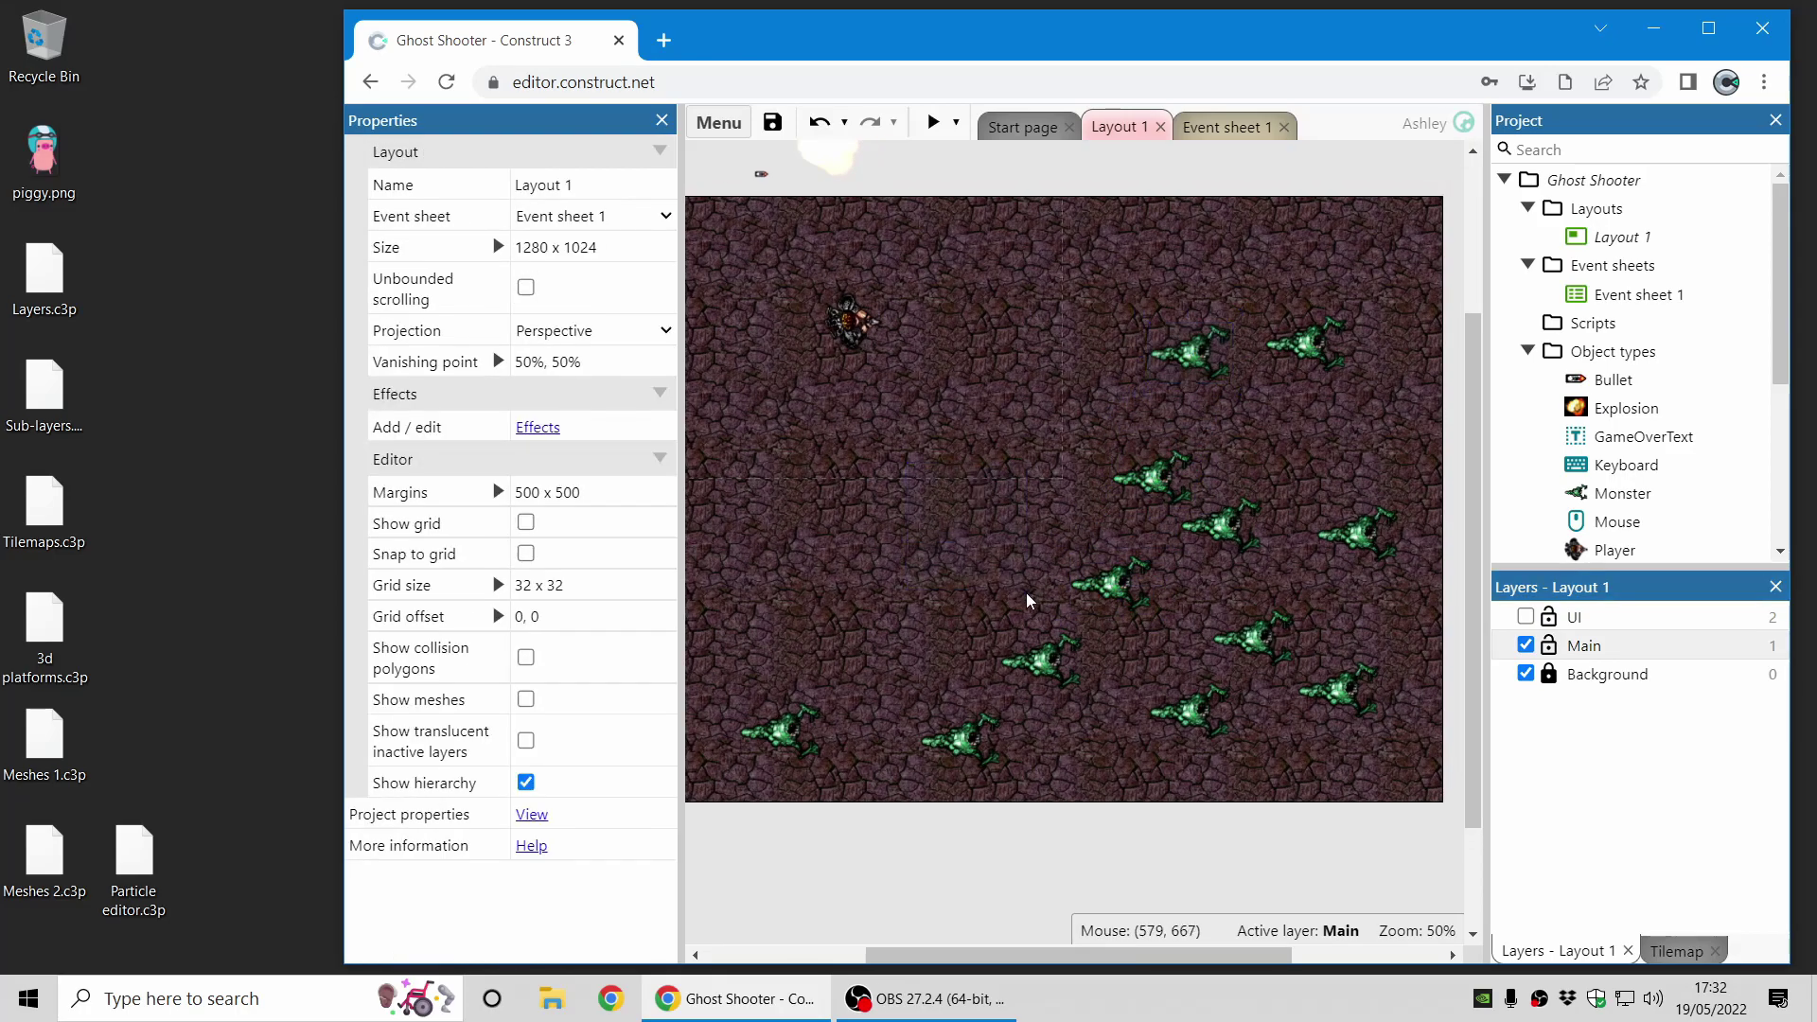
{"action": "middle_click_drag", "start_coordinate": [946, 547], "coordinate": [1055, 506]}
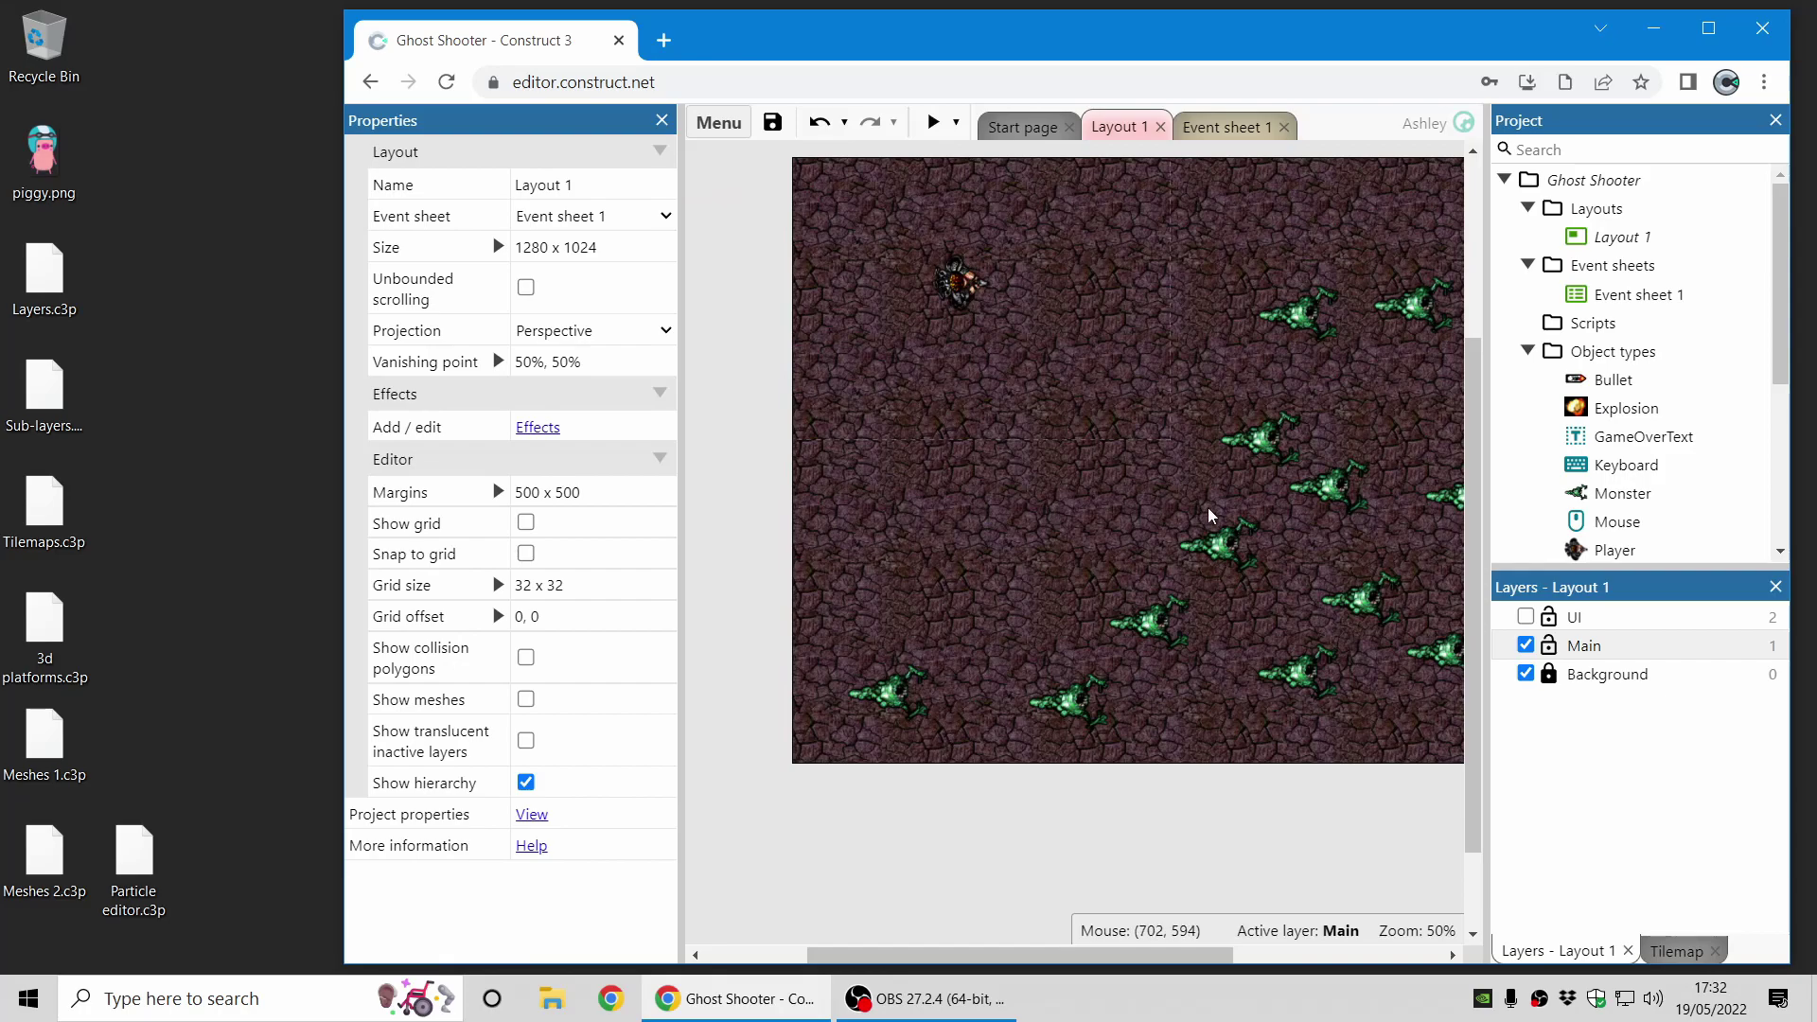
Close Ghost Shooter with Don't save and open Sub-layers.c3p.
{"action": "right_click", "coordinate": [1609, 189]}
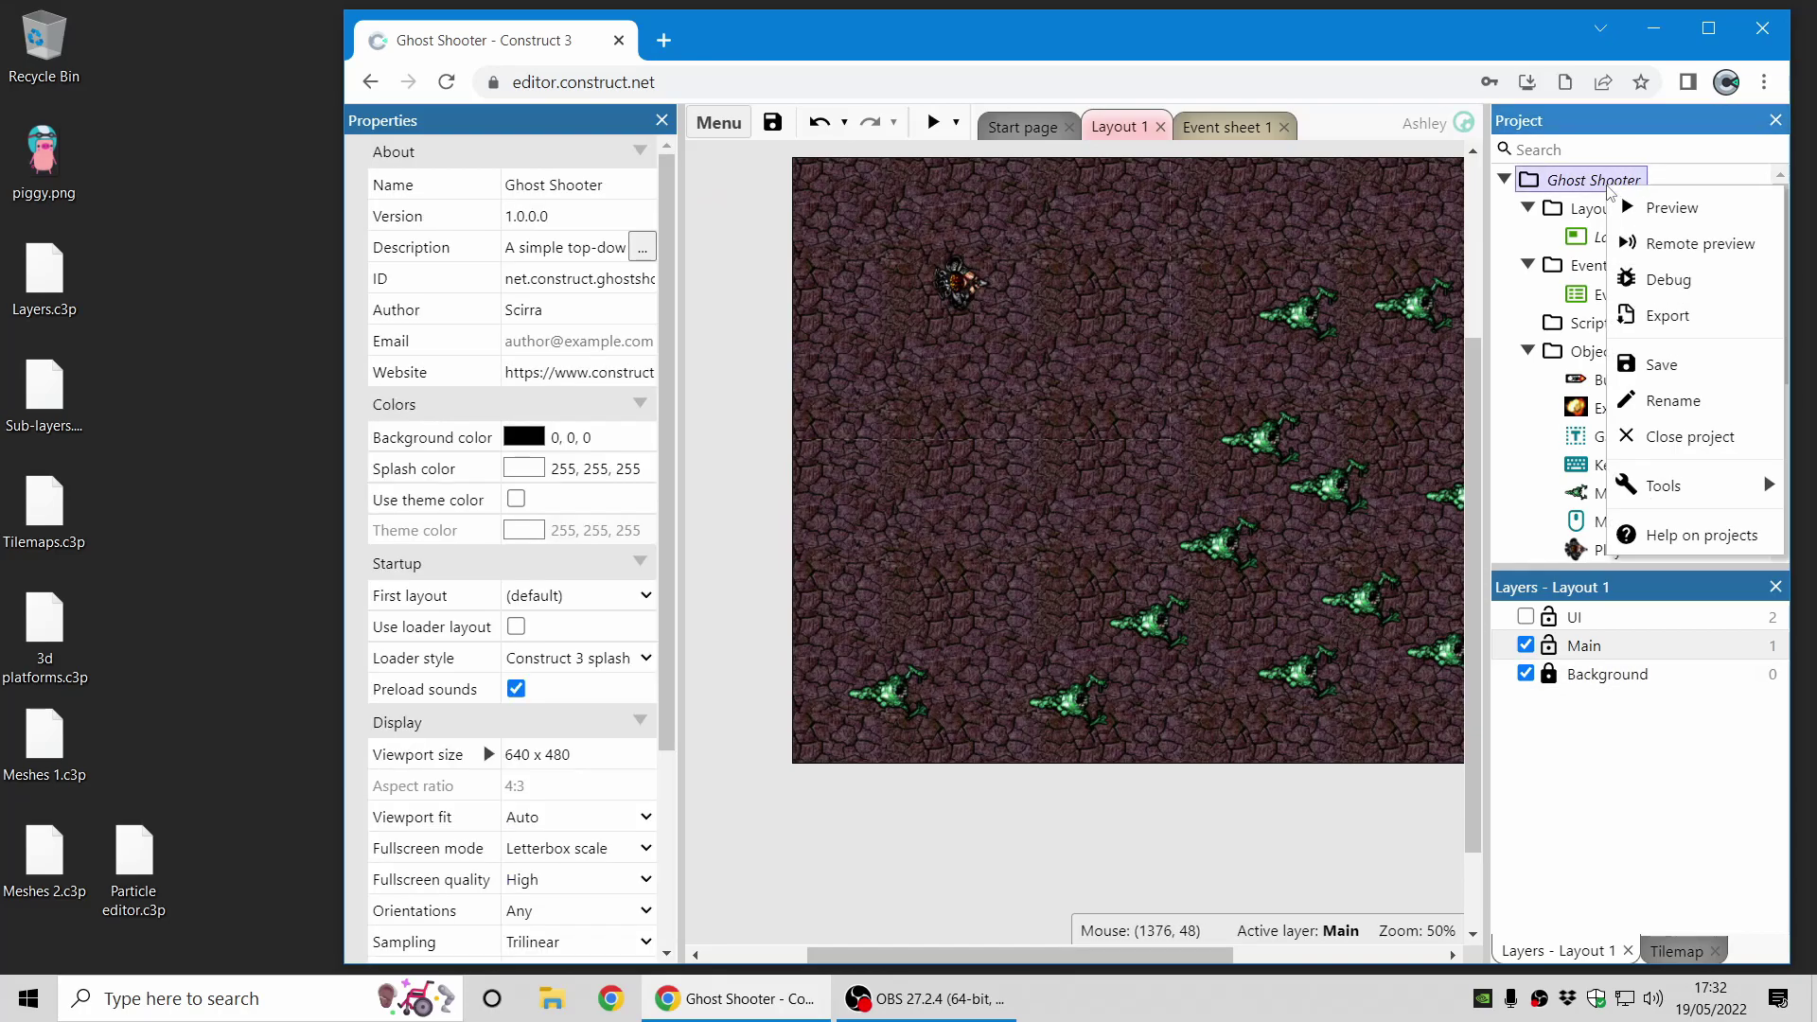
{"action": "left_click", "coordinate": [1651, 440]}
{"action": "left_click", "coordinate": [1104, 596]}
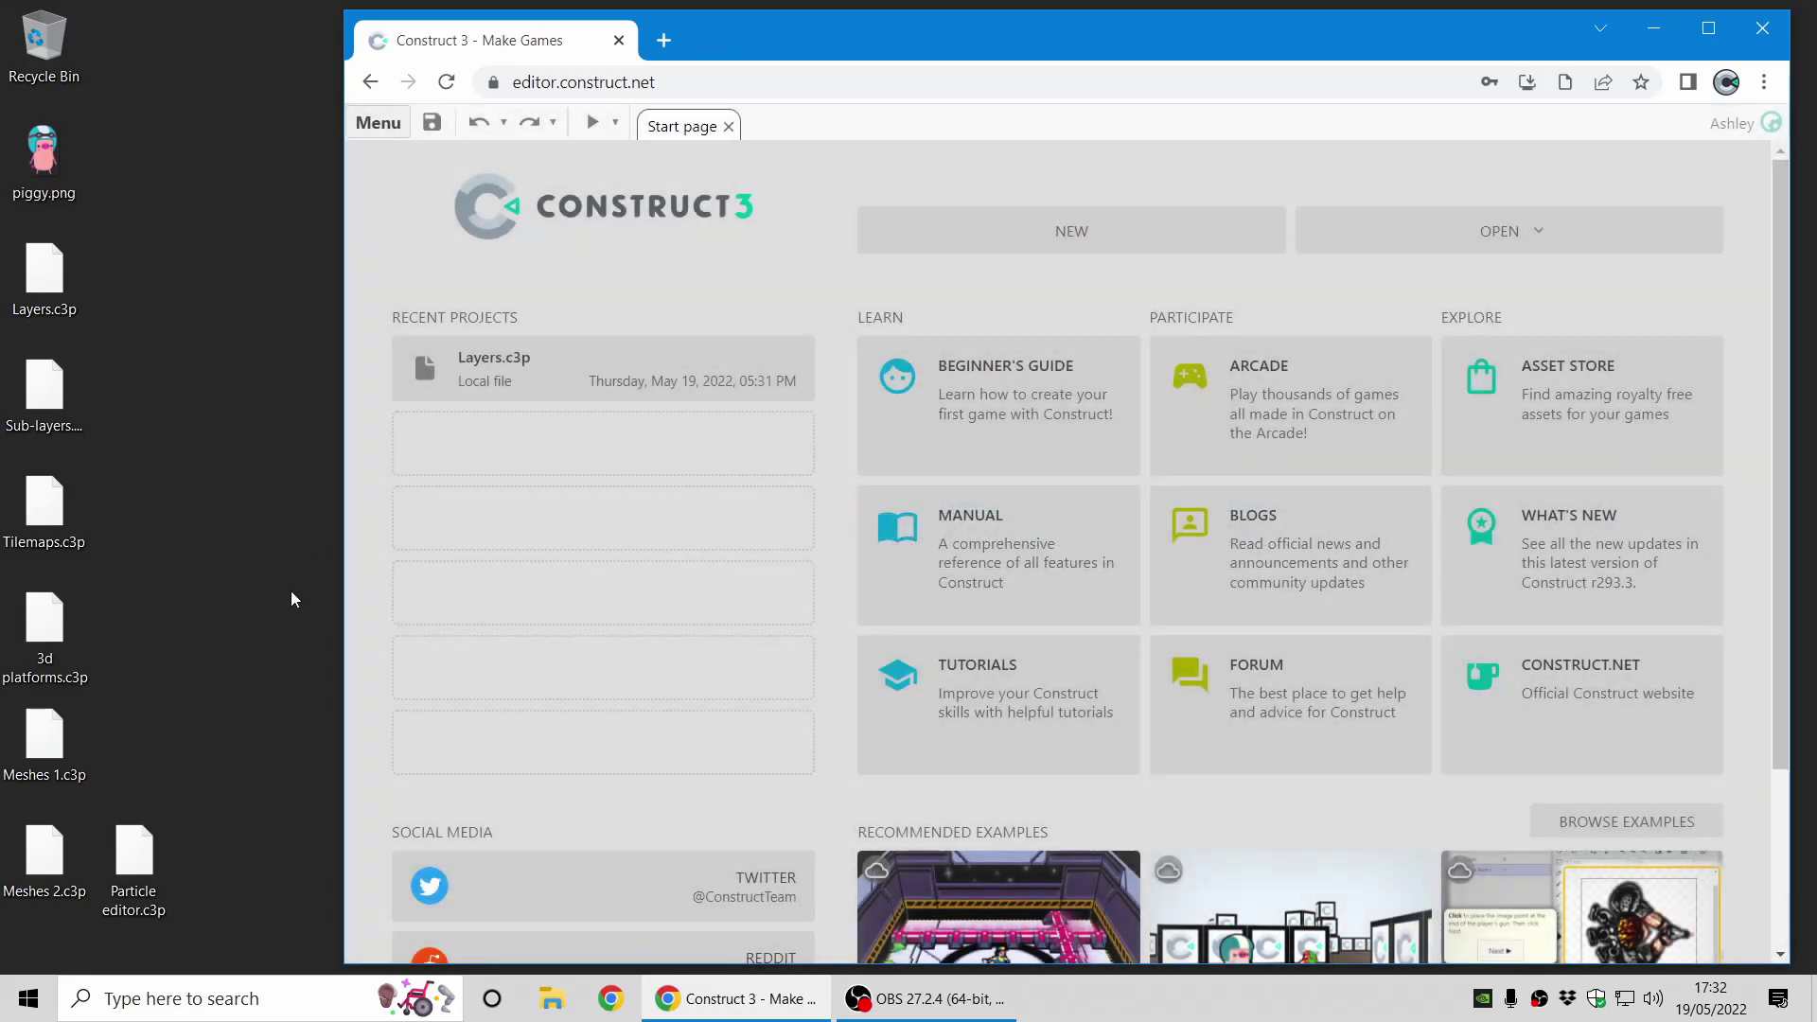
{"action": "left_click_drag", "start_coordinate": [43, 402], "coordinate": [1280, 585]}
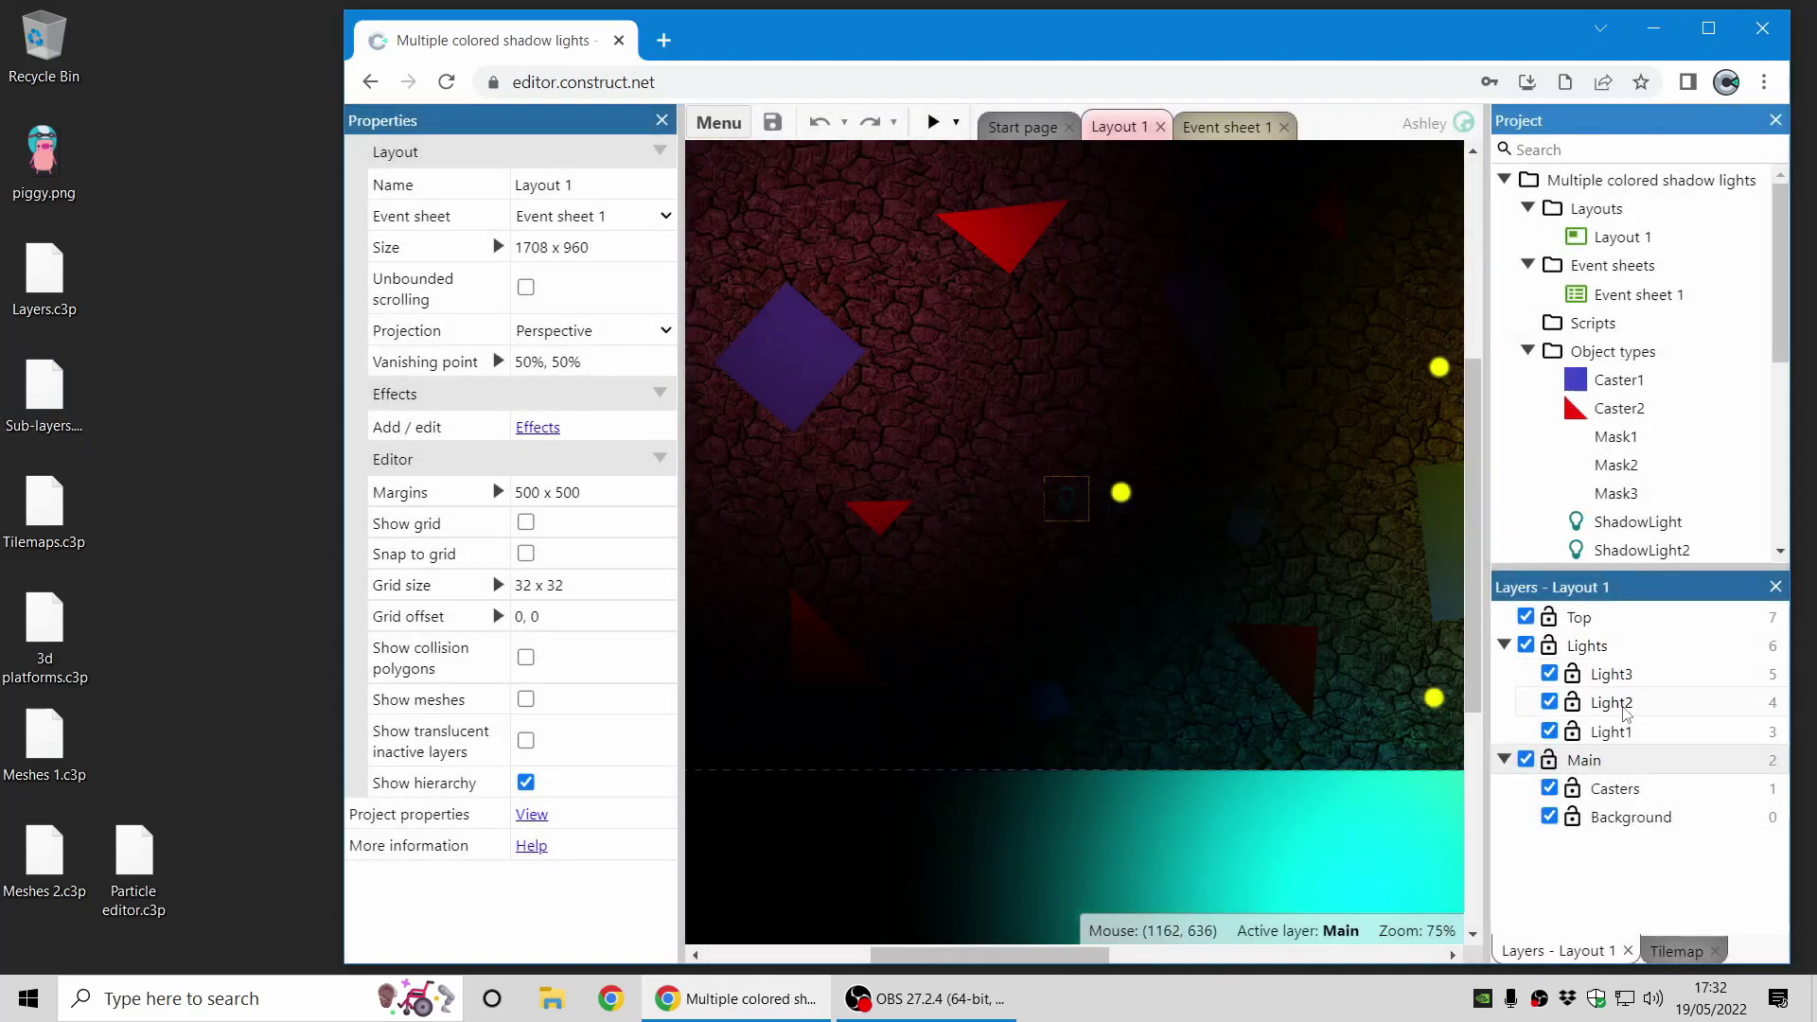
Switch the Lights and Main layers off and on to compare, then run a preview.
{"action": "left_click", "coordinate": [1653, 651]}
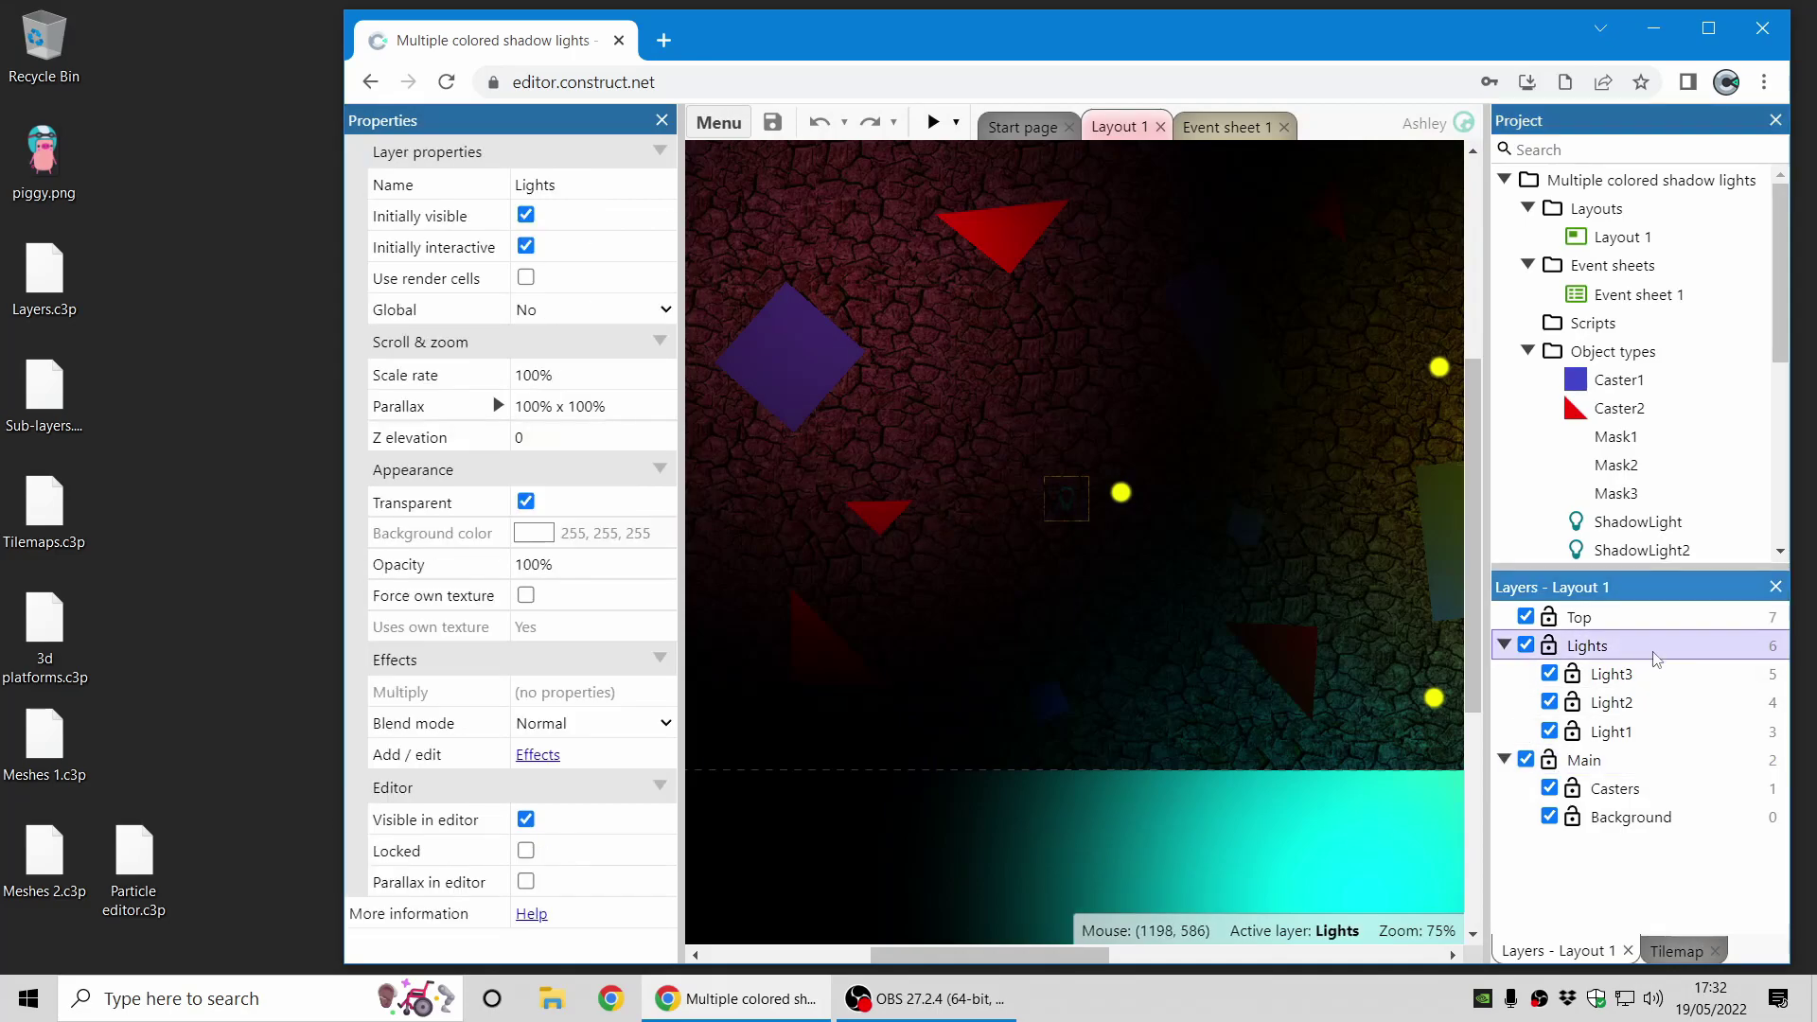
{"action": "left_click", "coordinate": [1527, 646]}
{"action": "left_click", "coordinate": [1526, 645]}
{"action": "left_click", "coordinate": [1526, 759]}
{"action": "left_click", "coordinate": [1526, 645]}
{"action": "left_click", "coordinate": [1526, 645]}
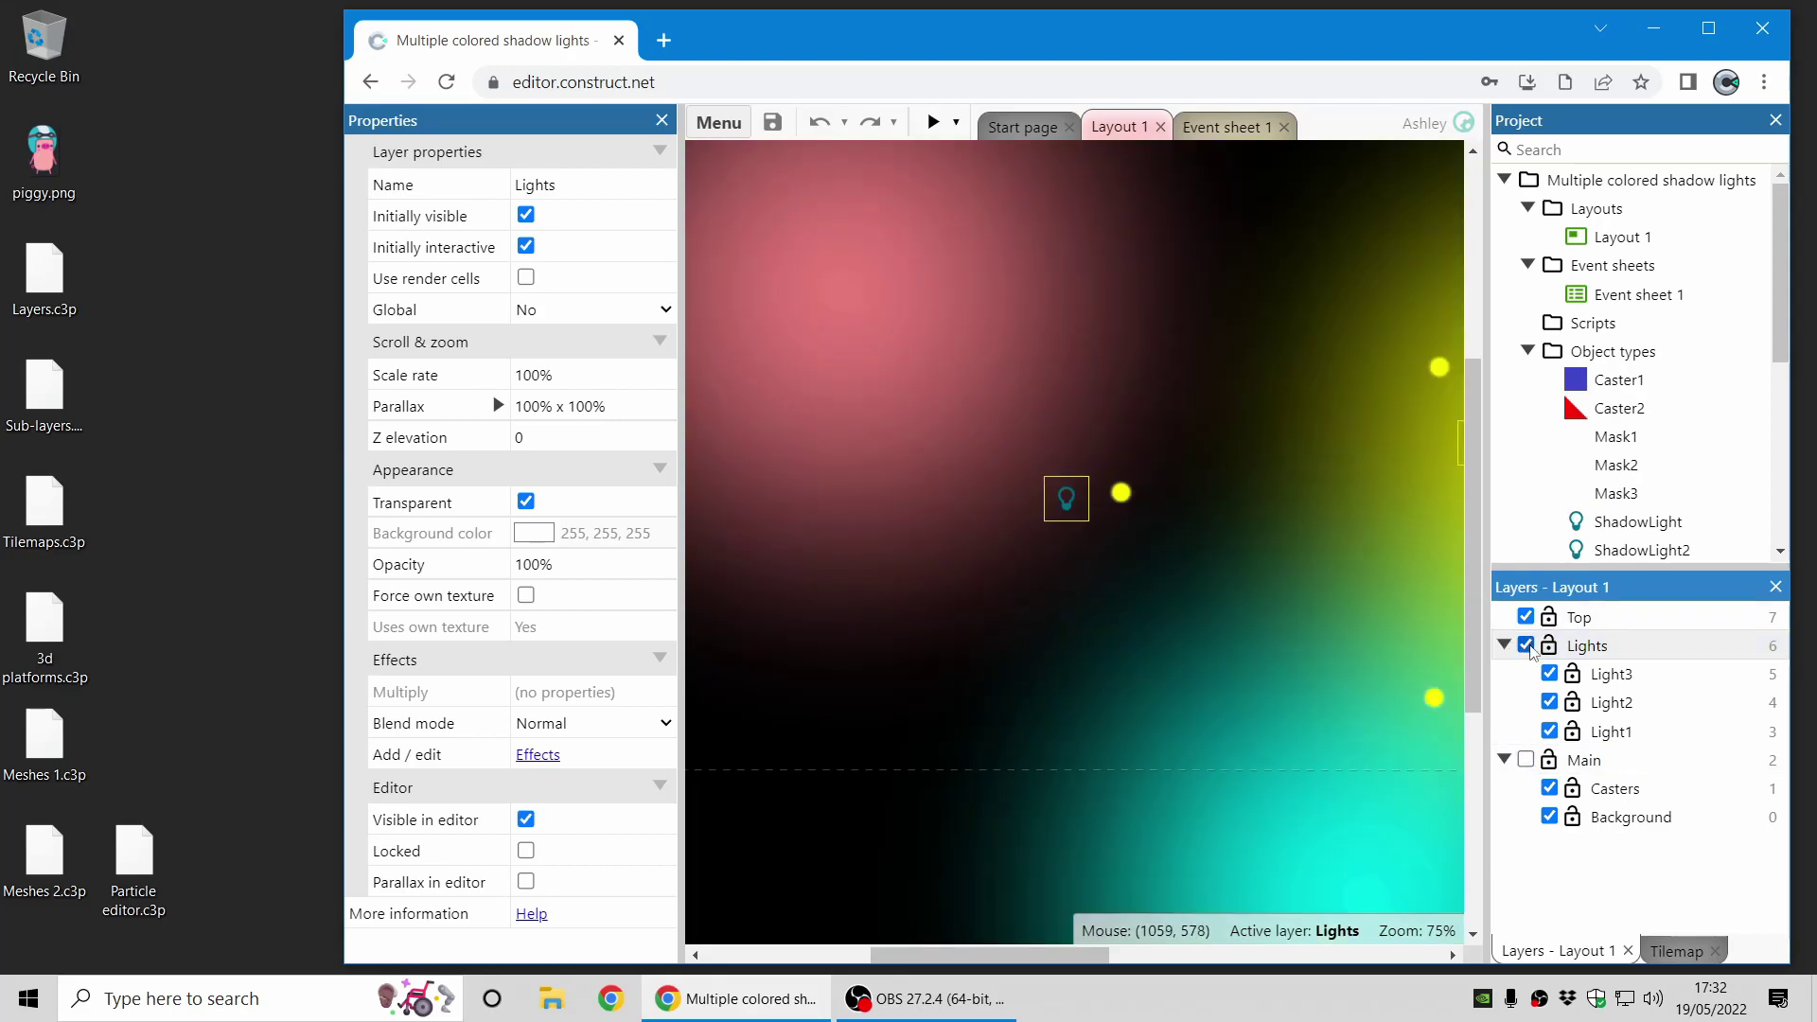
{"action": "left_click", "coordinate": [1527, 646]}
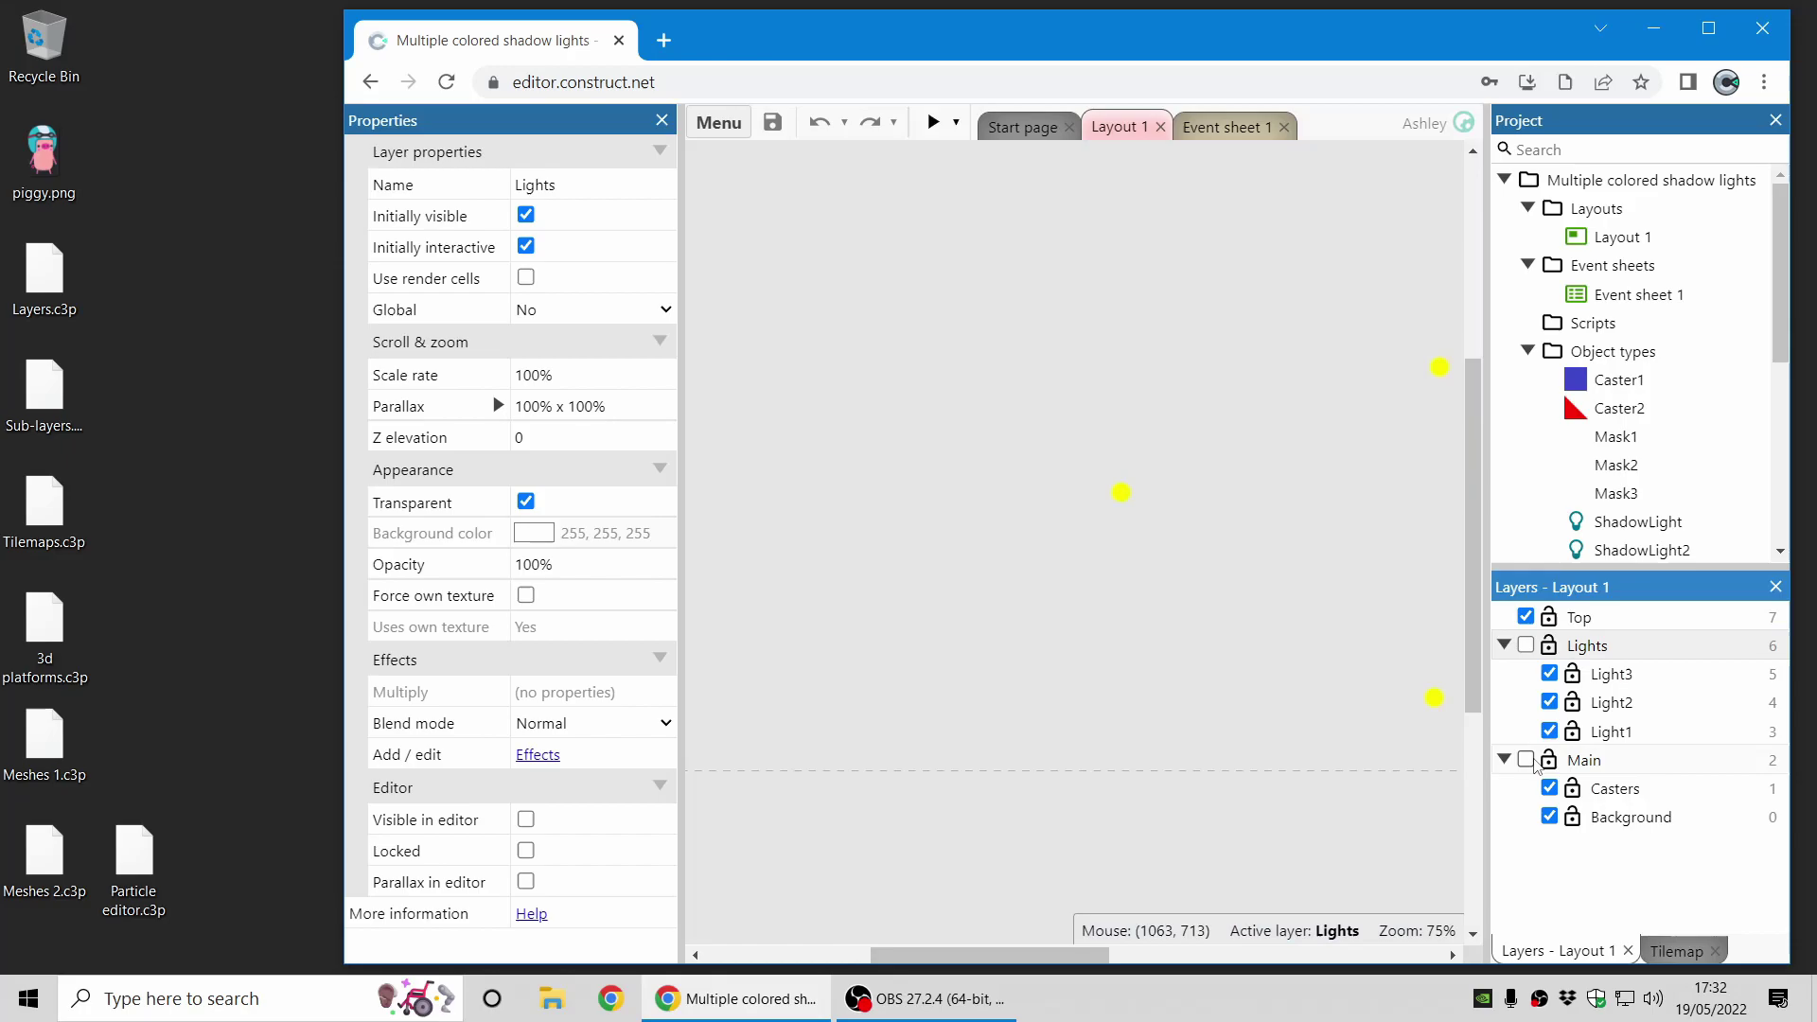
{"action": "left_click", "coordinate": [1526, 760]}
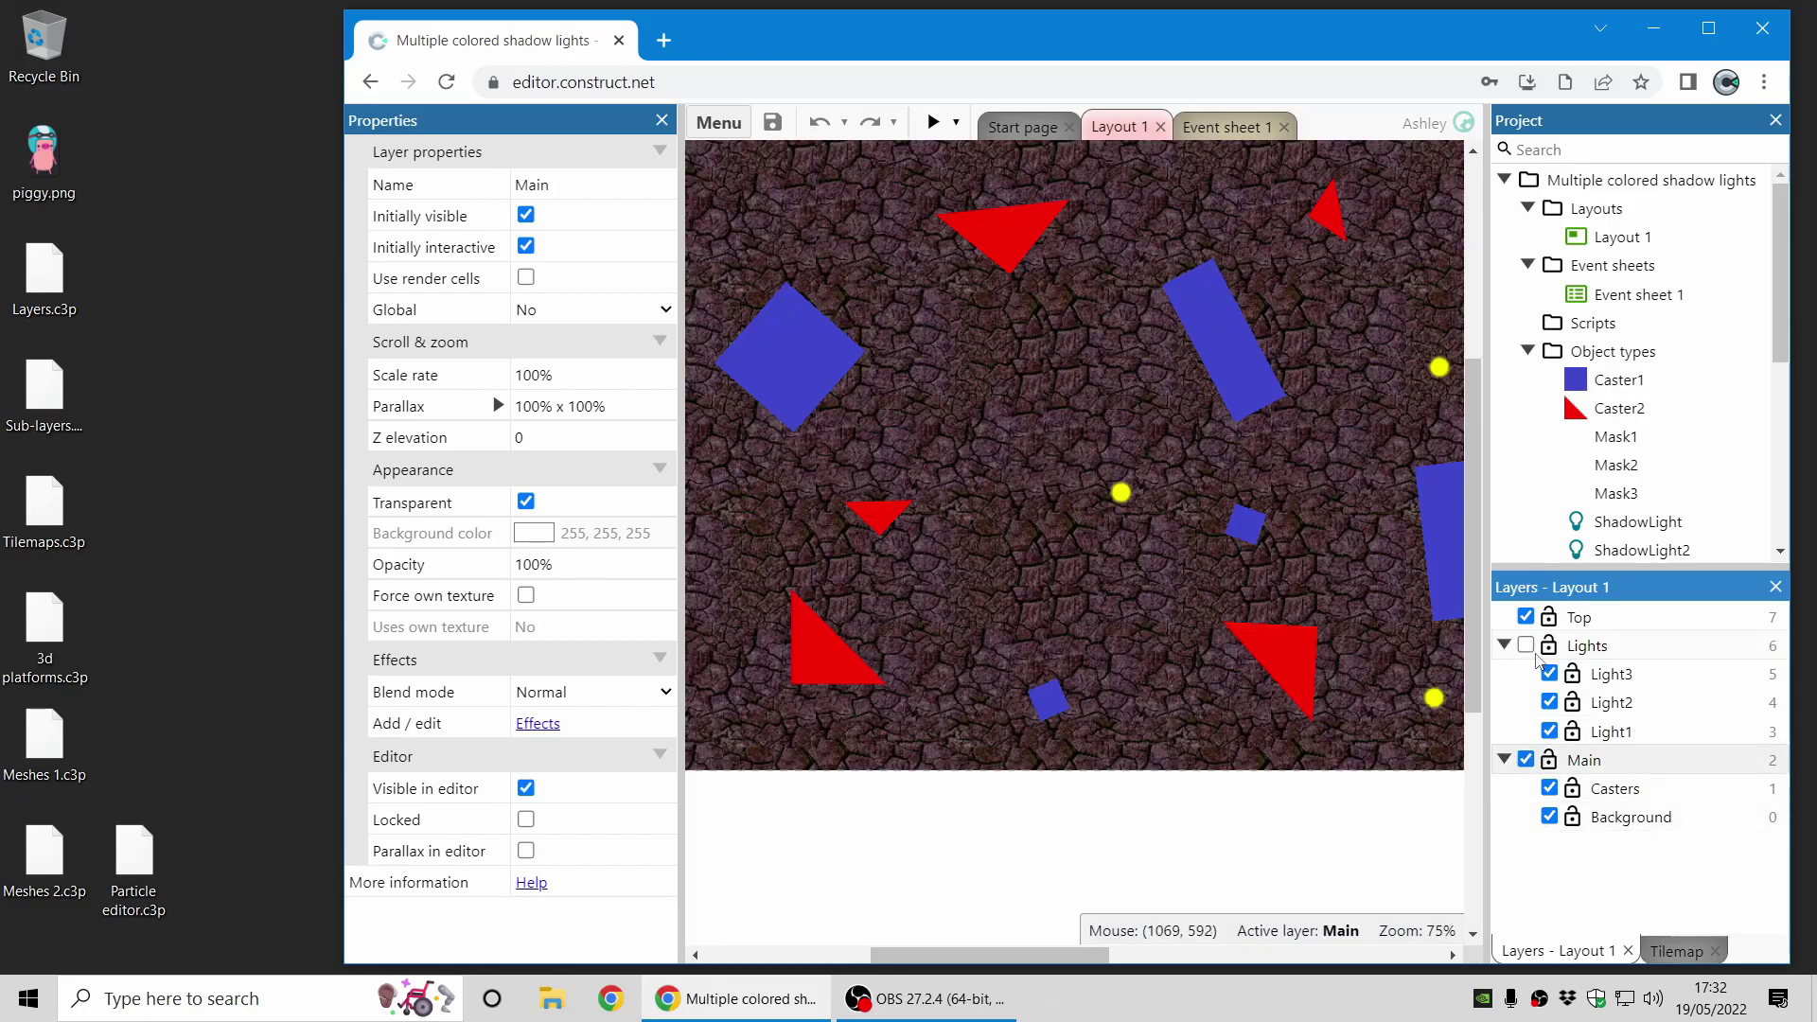
{"action": "left_click", "coordinate": [1526, 645]}
{"action": "left_click", "coordinate": [942, 131]}
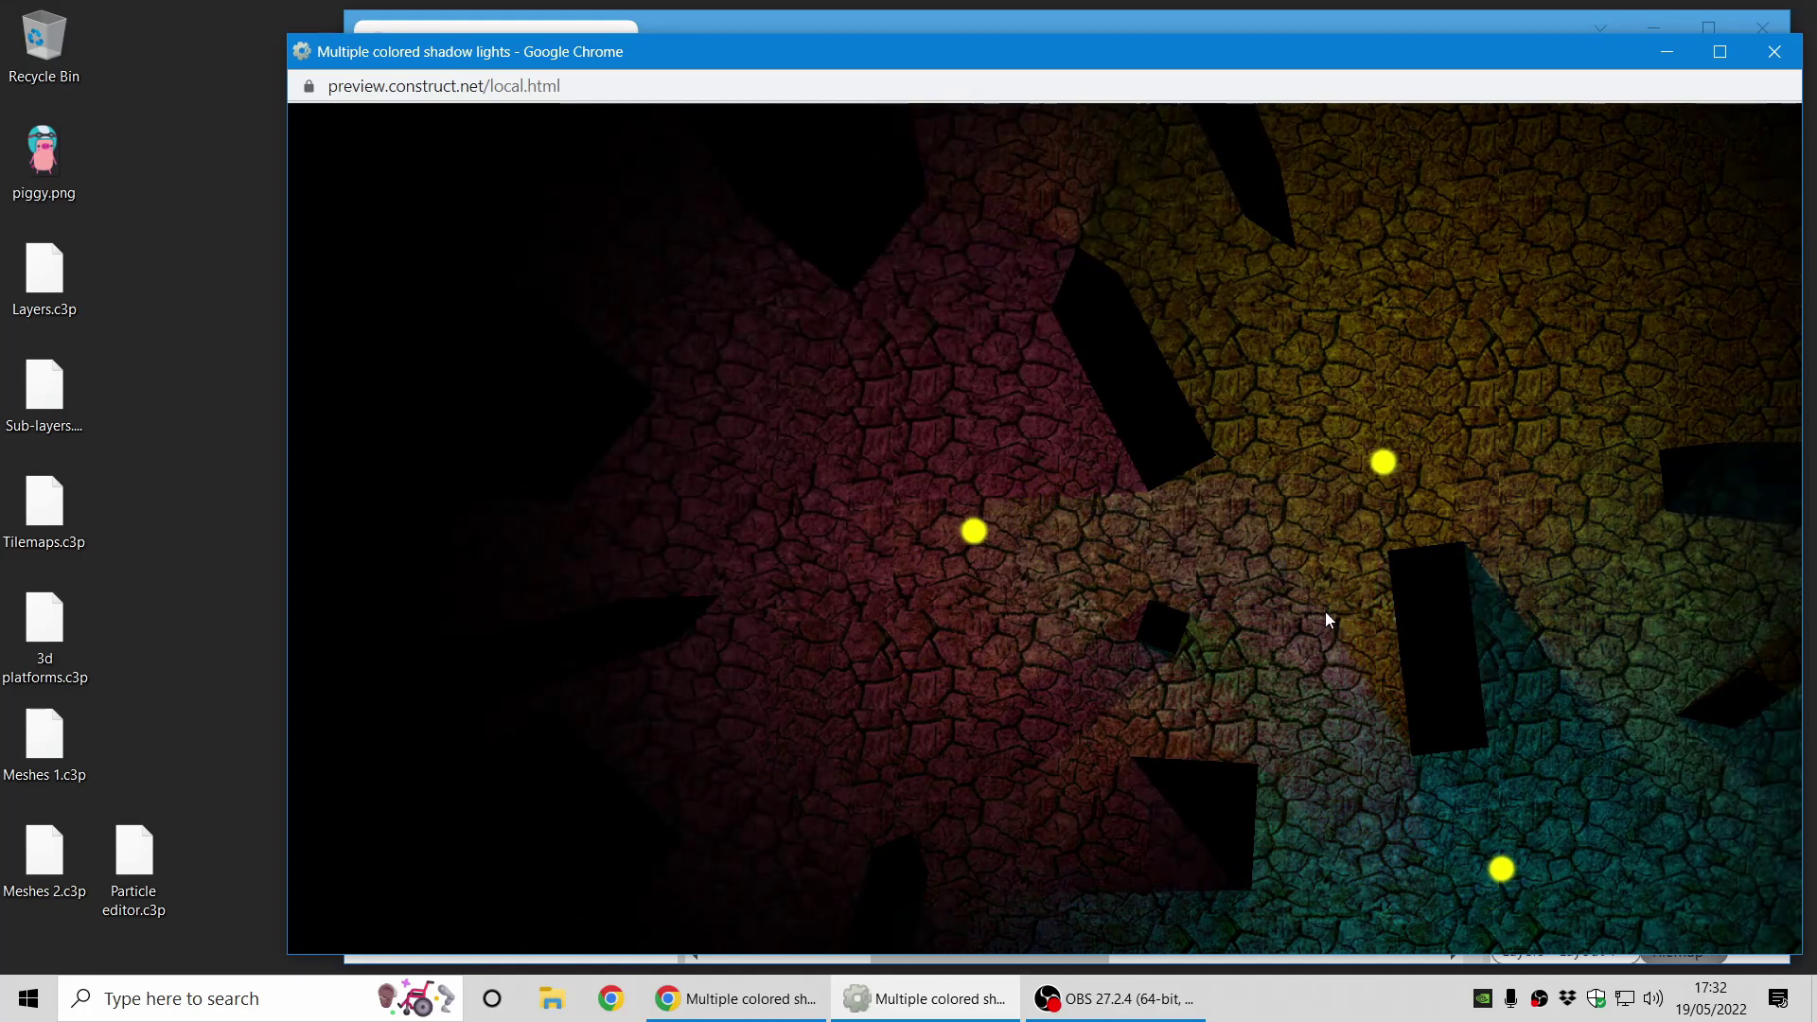
Close the shadow-lights preview window.
{"action": "left_click", "coordinate": [1774, 51]}
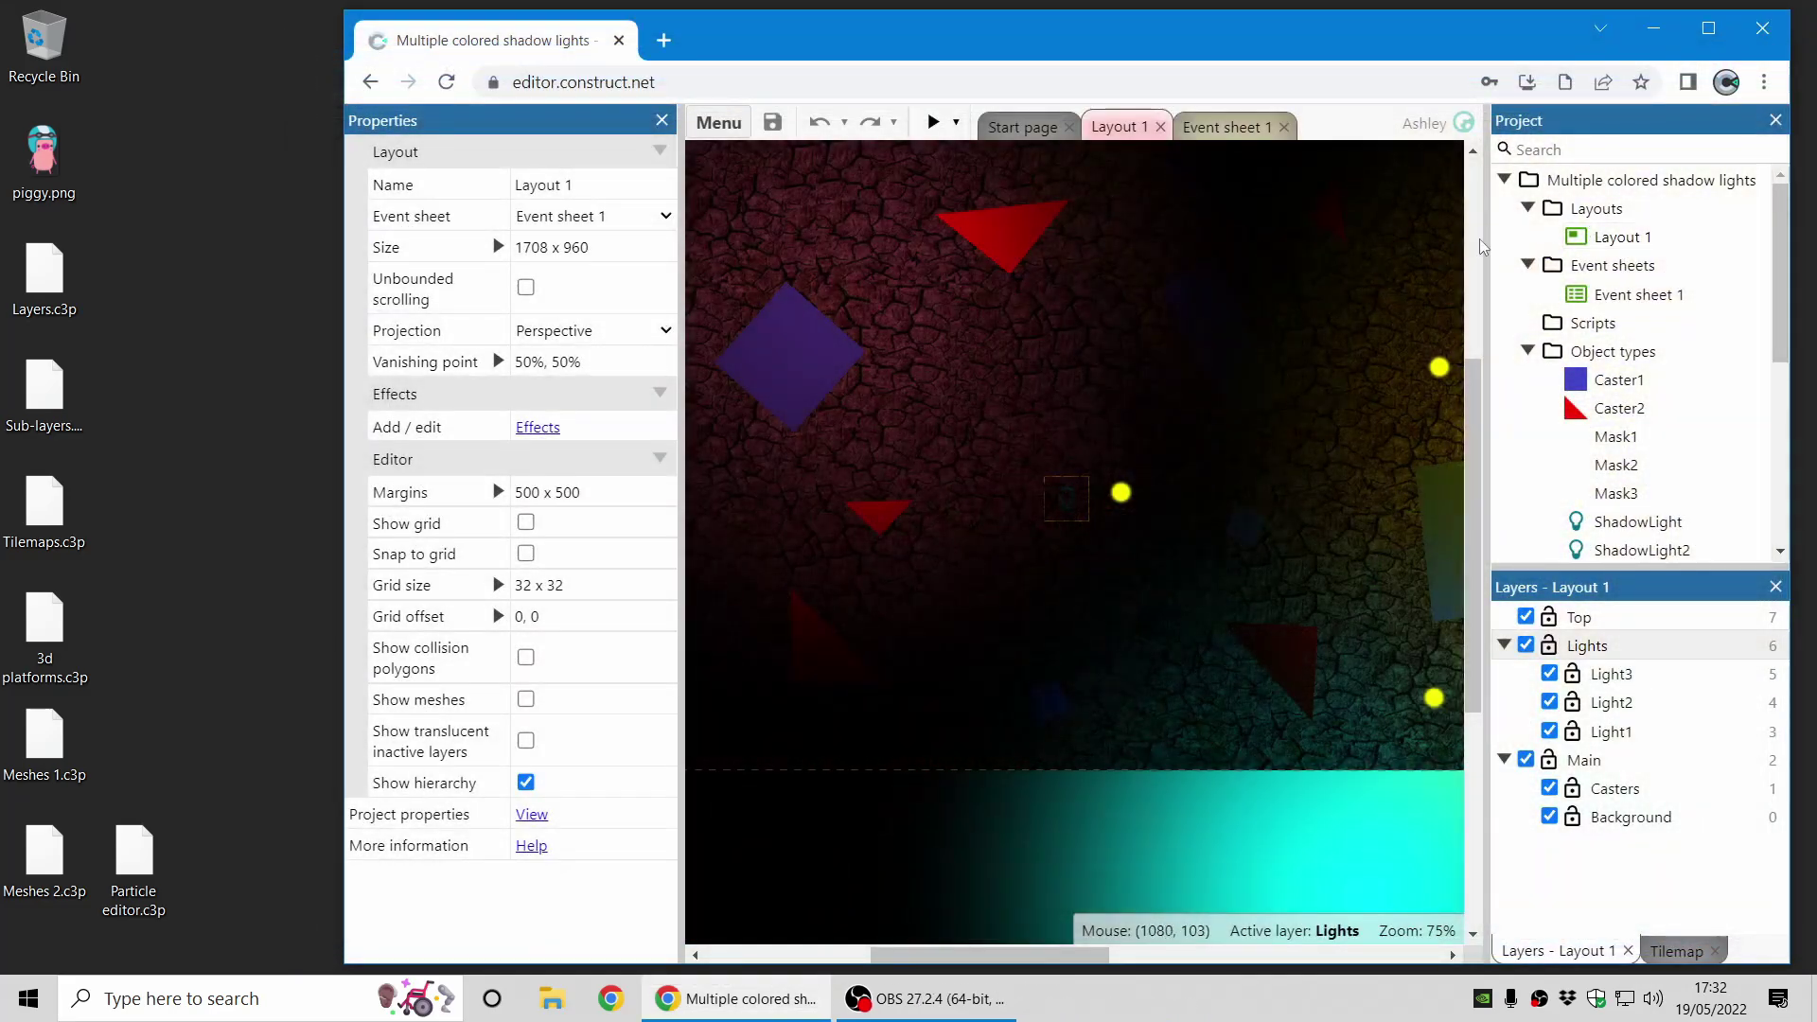
Close the shadow-lights project and open Tilemaps.c3p.
{"action": "right_click", "coordinate": [1618, 192]}
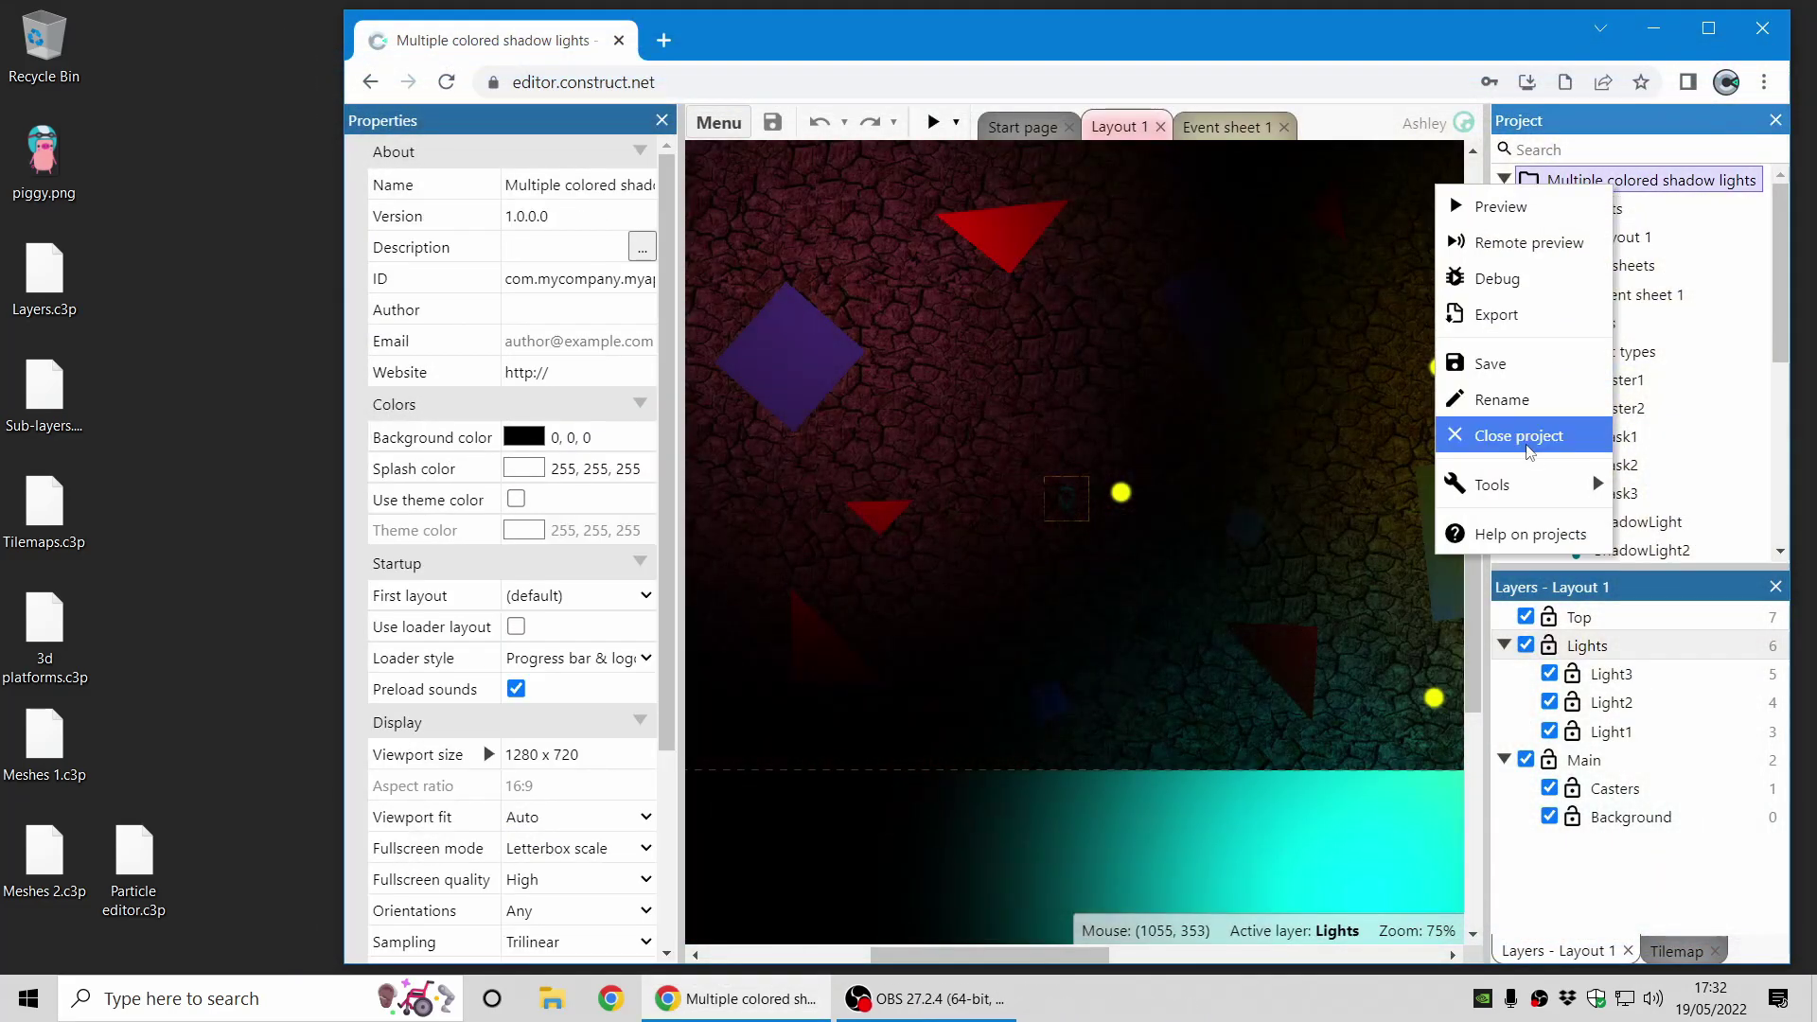
{"action": "left_click", "coordinate": [1536, 438]}
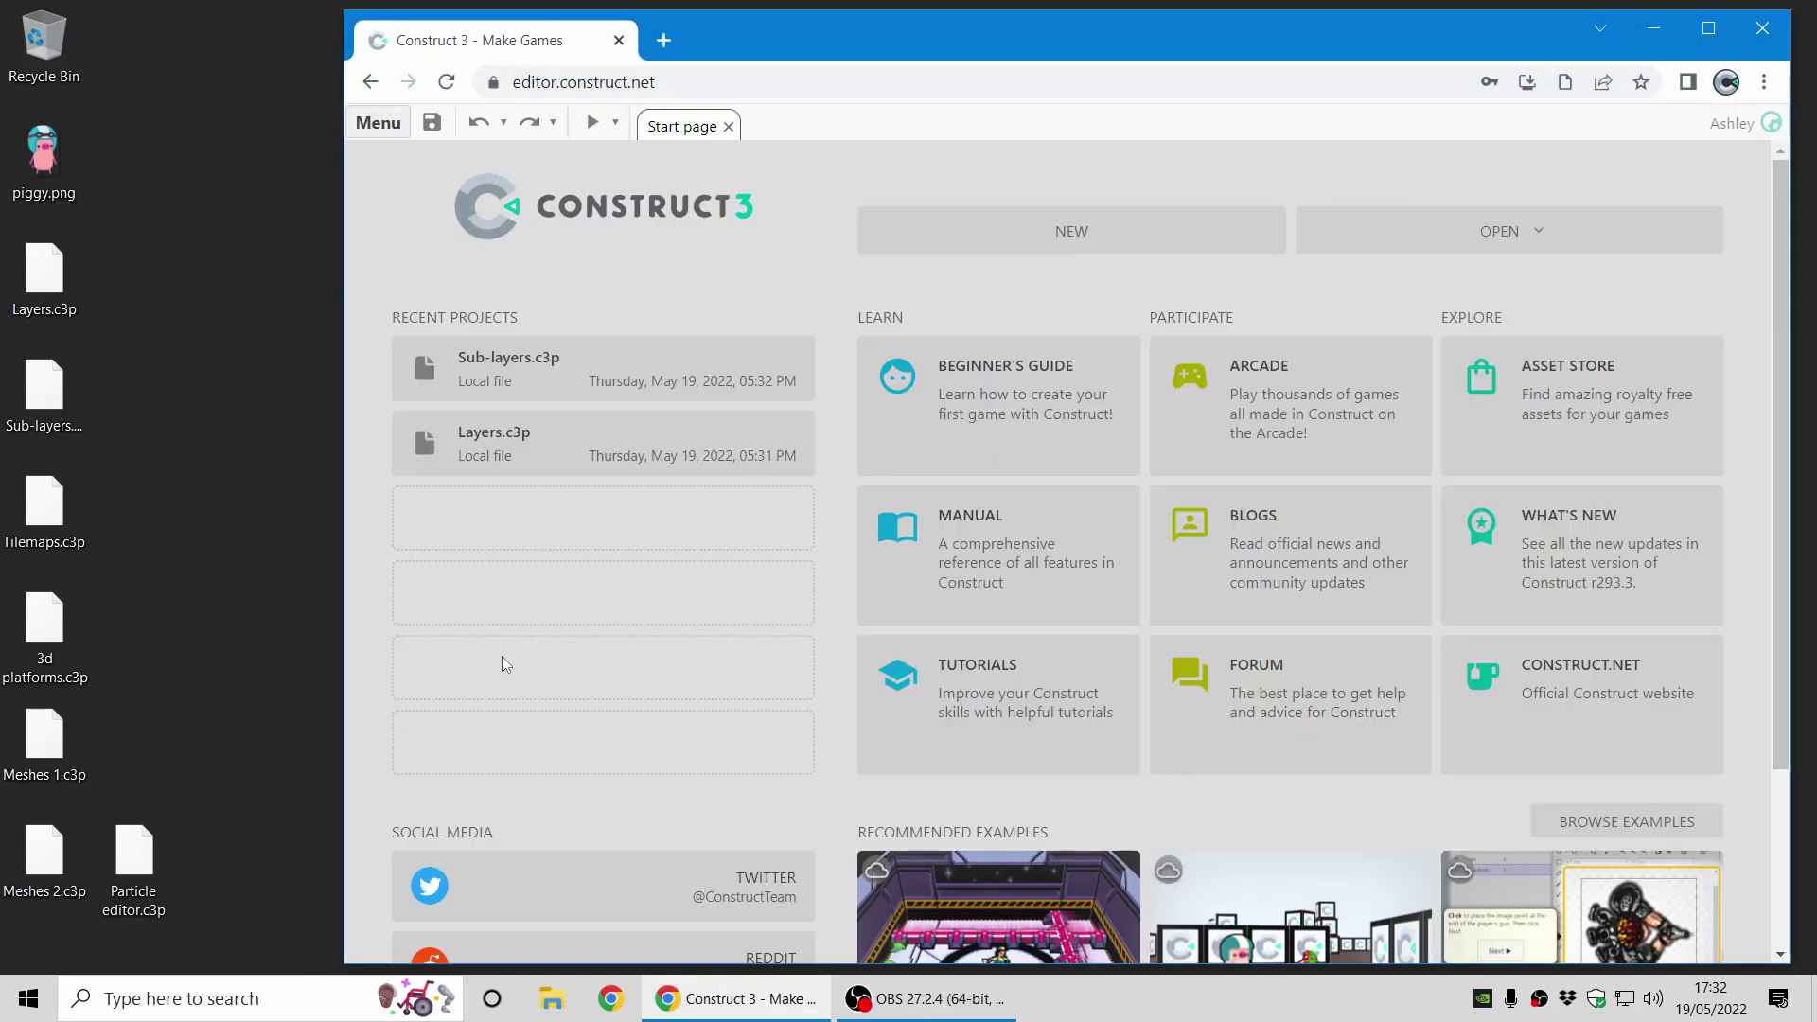
{"action": "left_click_drag", "start_coordinate": [45, 506], "coordinate": [1054, 466]}
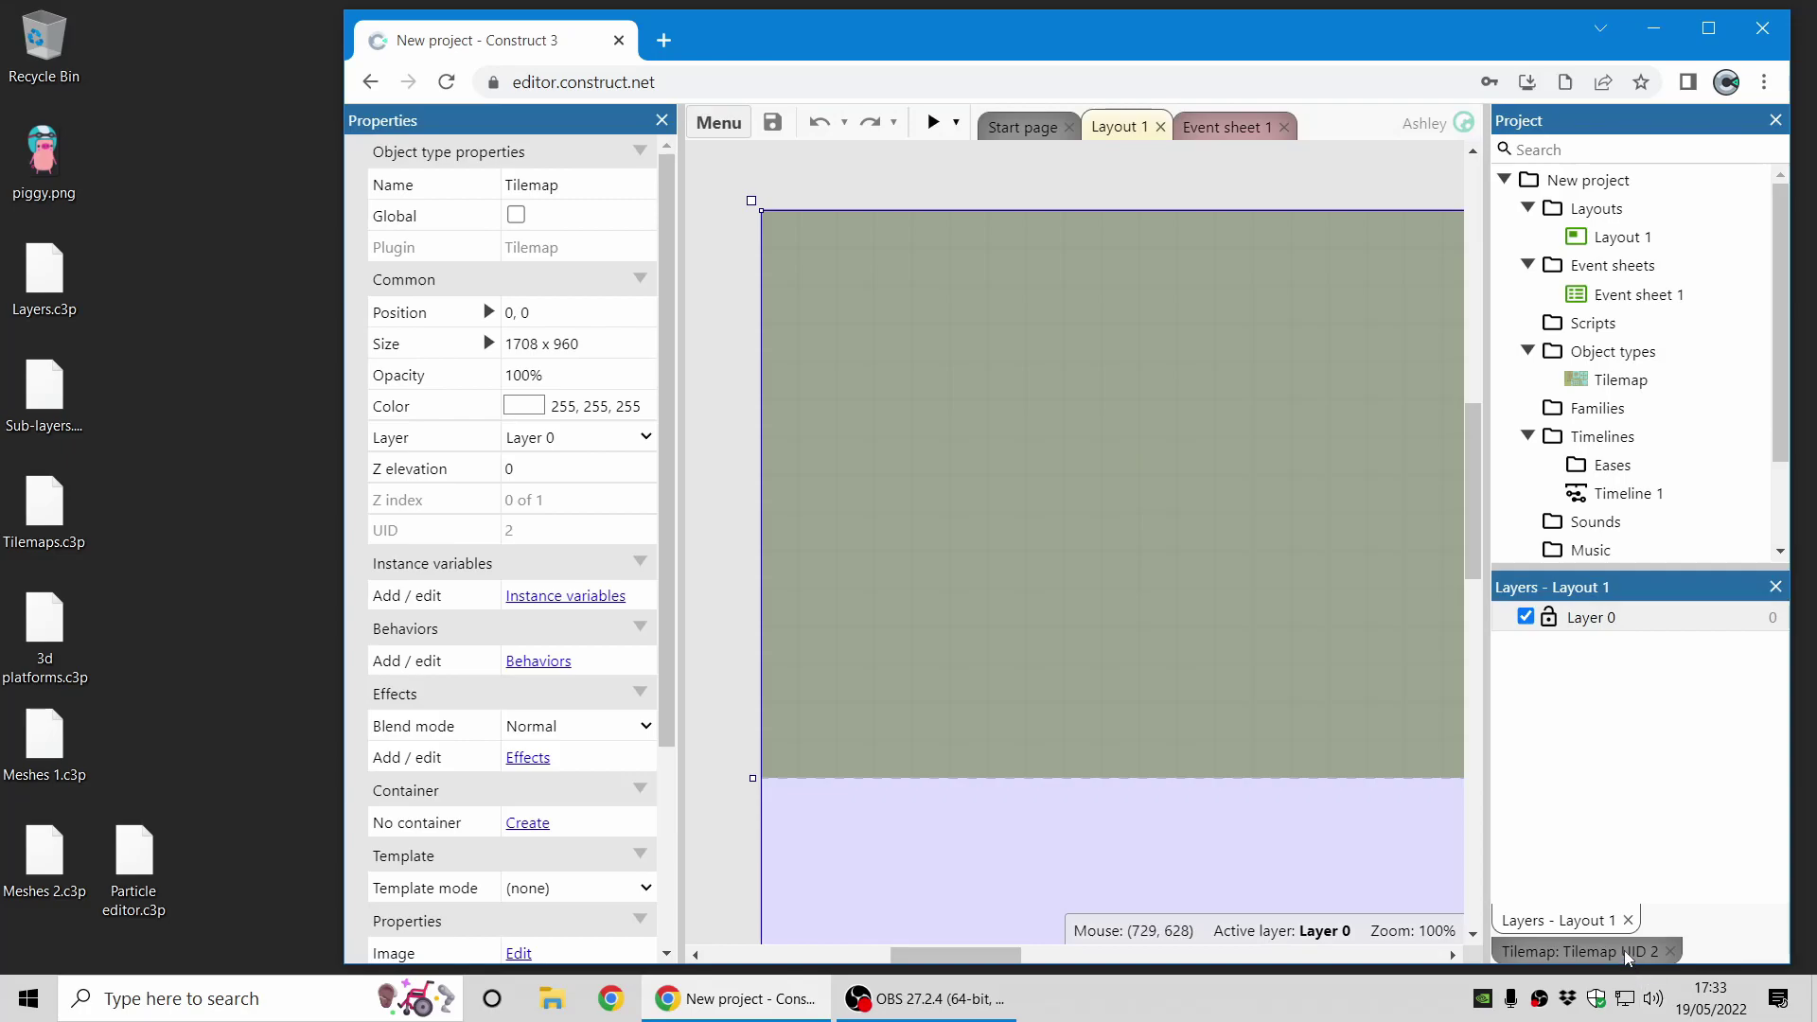
Paint a few fence tiles onto the tilemap with the Pencil tool.
{"action": "left_click", "coordinate": [1624, 950]}
{"action": "left_click", "coordinate": [1541, 620]}
{"action": "left_click", "coordinate": [1586, 762]}
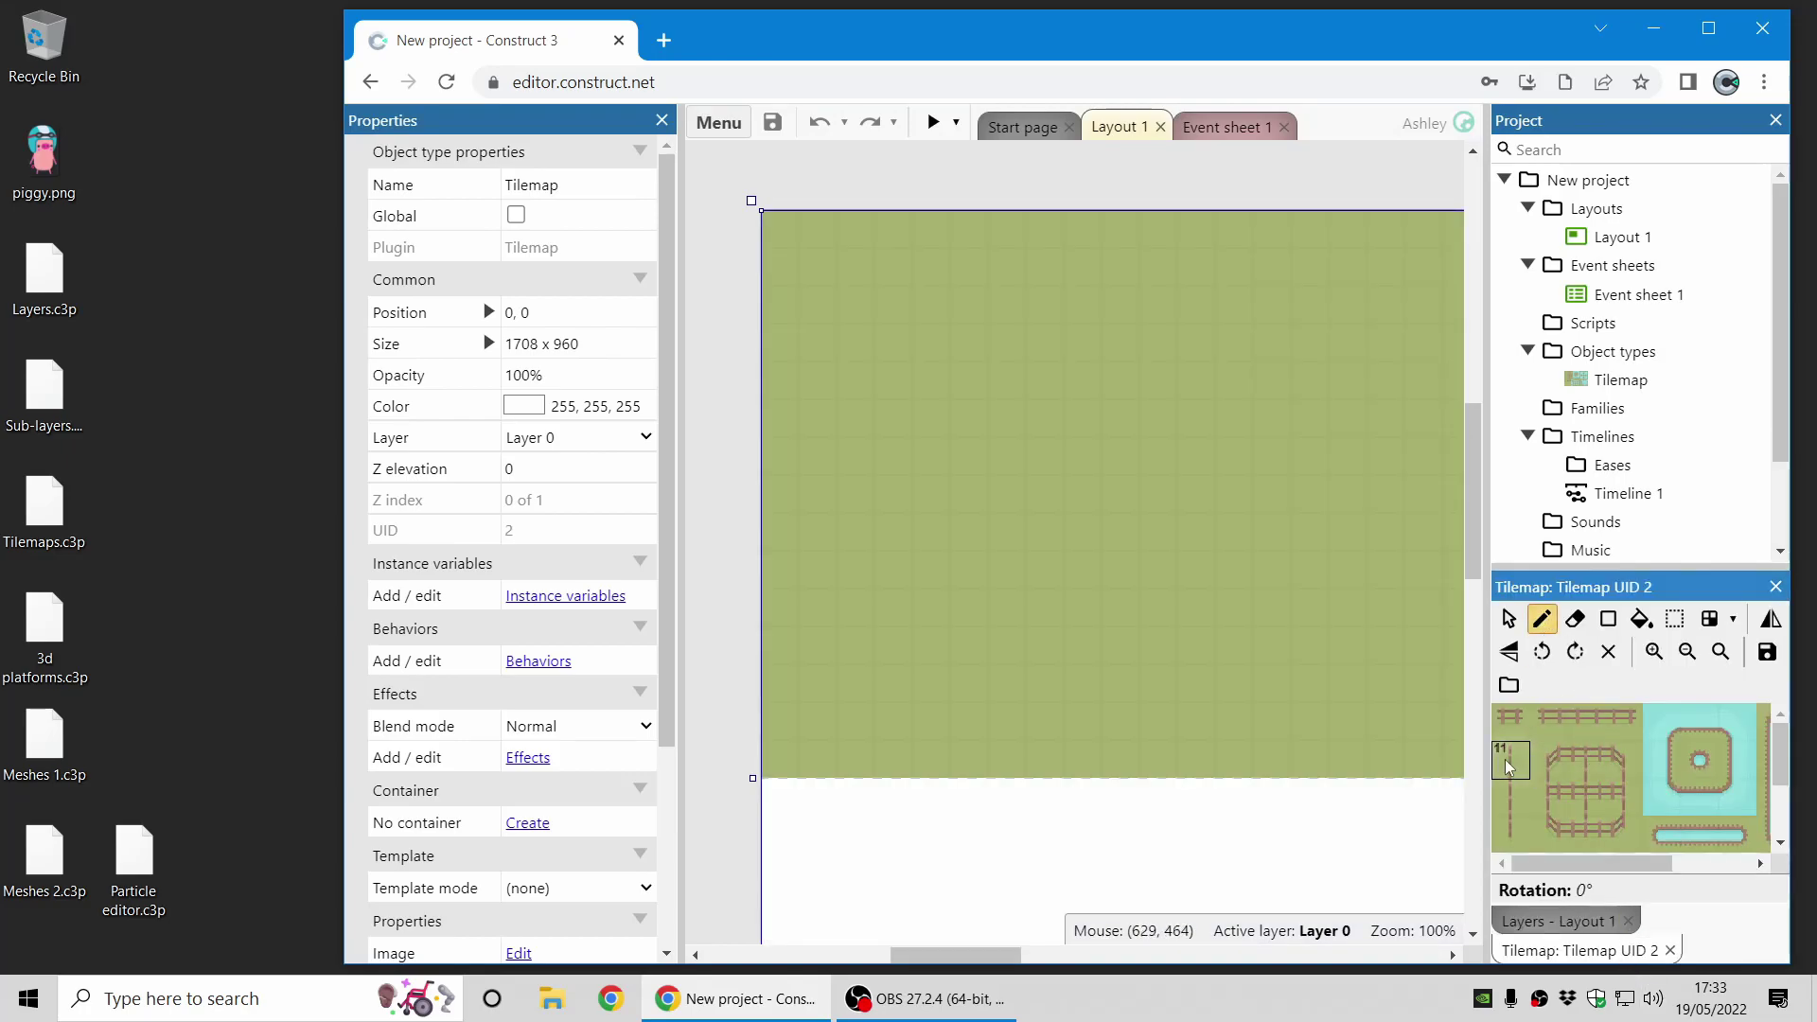
{"action": "left_click", "coordinate": [1532, 718]}
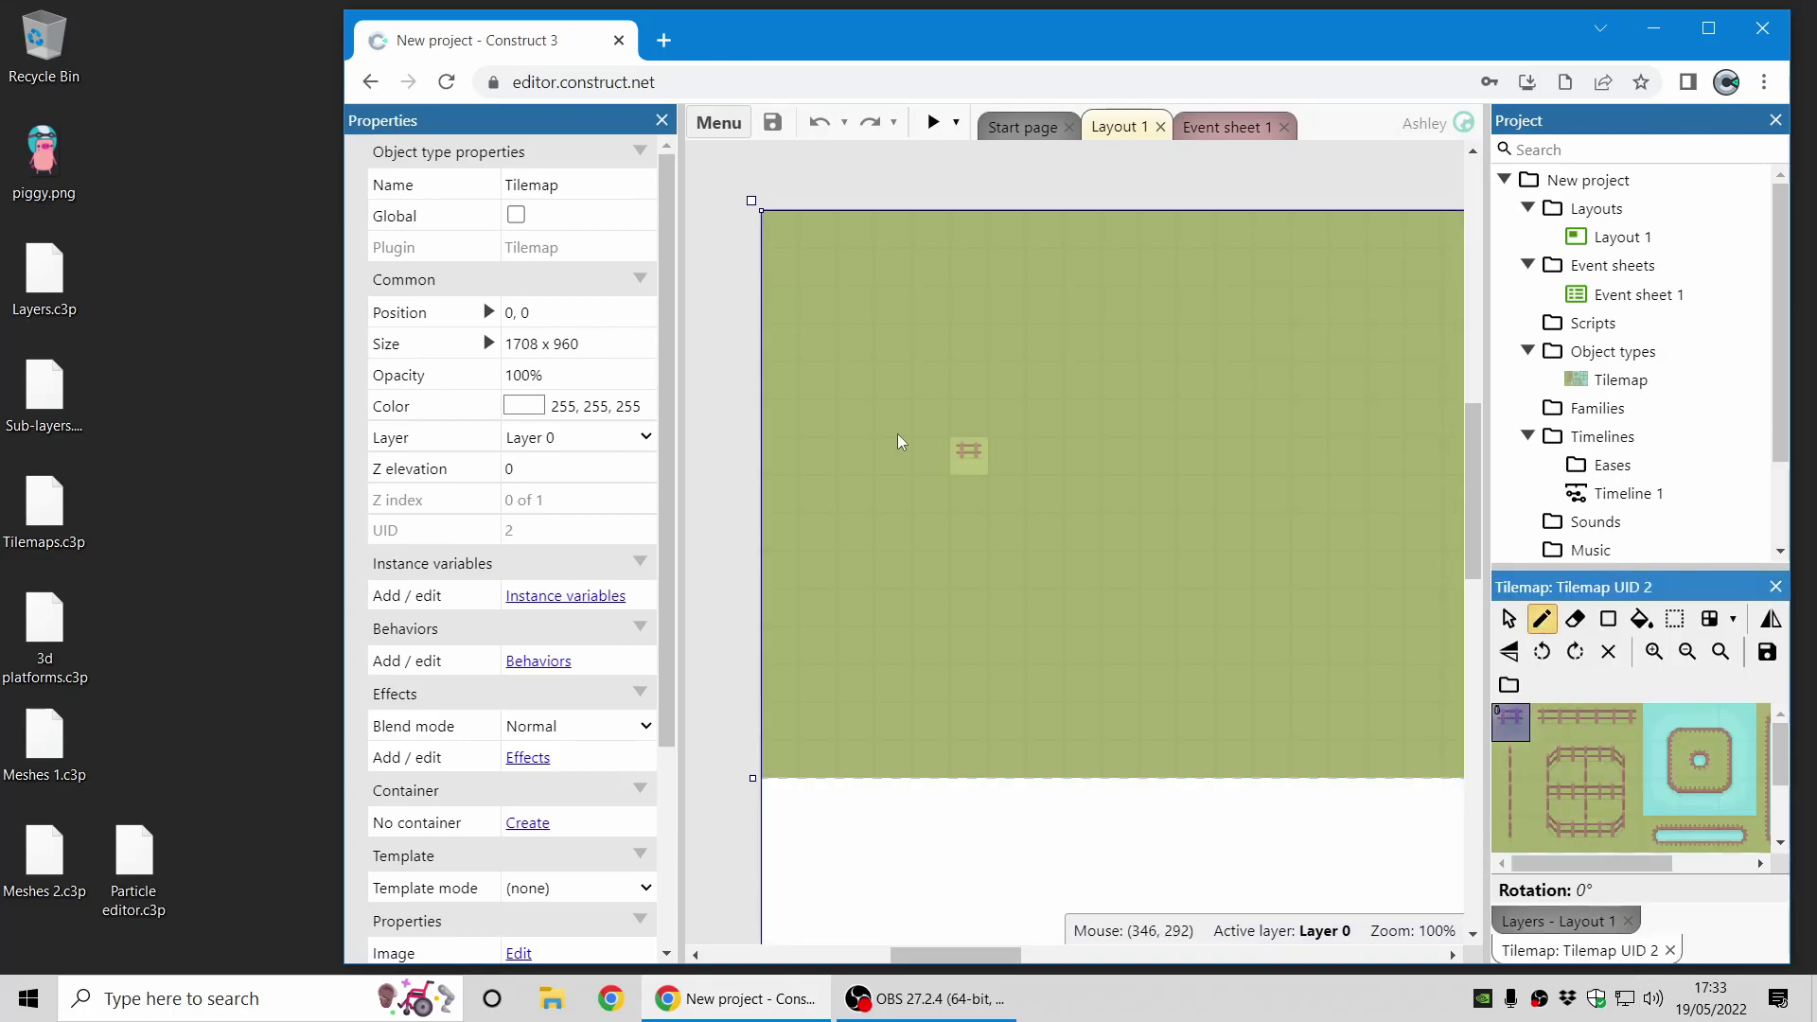
{"action": "mouse_move", "coordinate": [904, 333]}
{"action": "left_mouse_down"}
{"action": "mouse_move", "coordinate": [879, 393]}
{"action": "mouse_move", "coordinate": [939, 466]}
{"action": "left_mouse_up"}
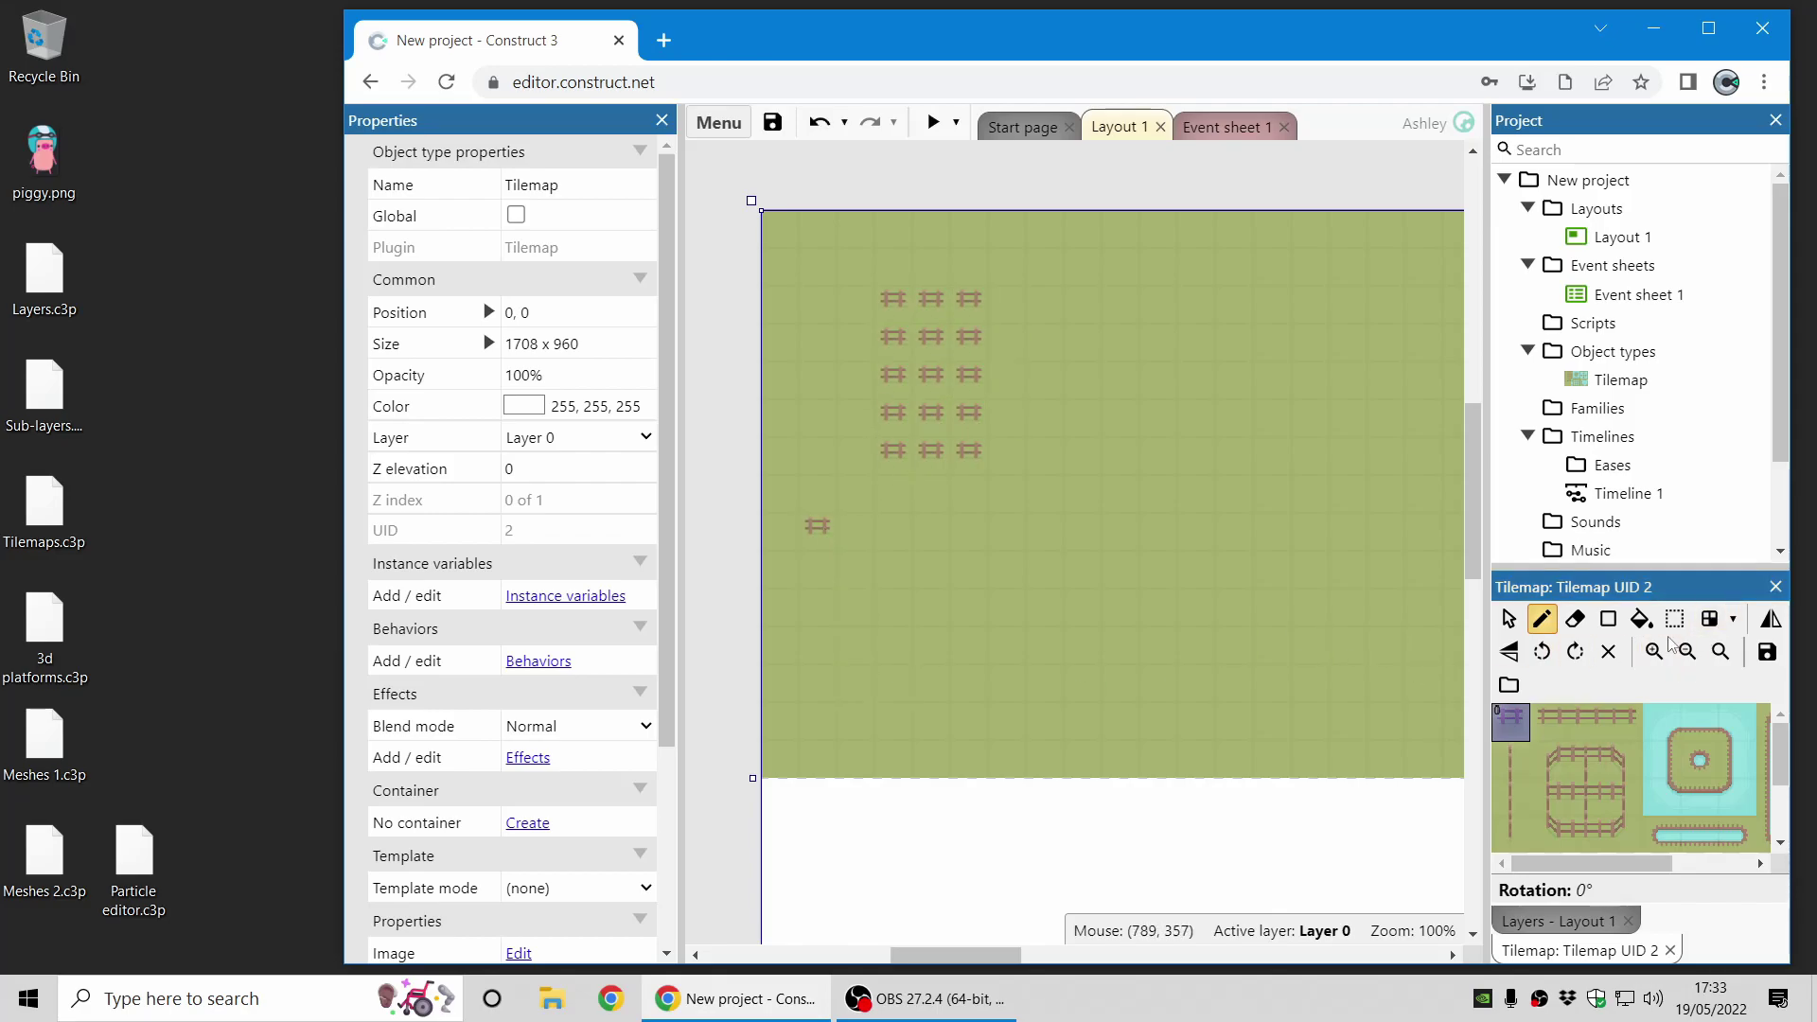
Paint a winding fence-edged water pond with Brush 1 using the Brush tool.
{"action": "left_click", "coordinate": [1714, 629]}
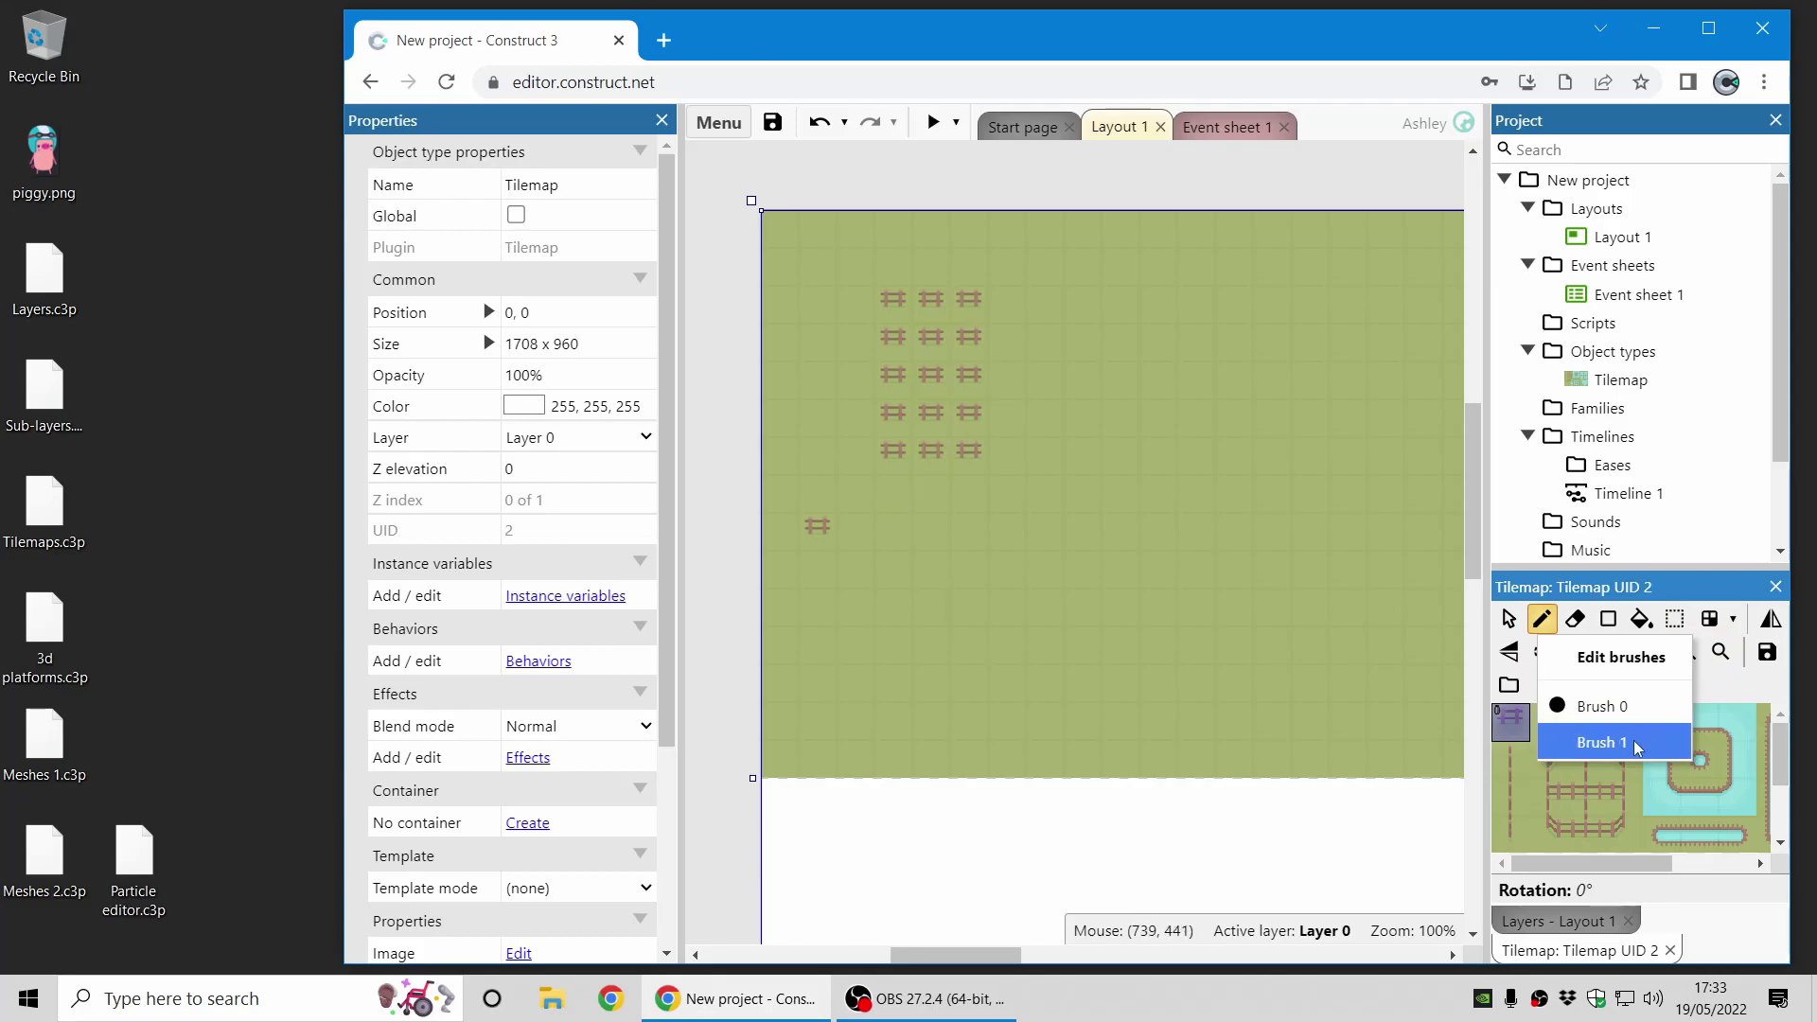
{"action": "left_click", "coordinate": [1608, 742]}
{"action": "left_click", "coordinate": [1714, 618]}
{"action": "left_click_drag", "start_coordinate": [1213, 457], "coordinate": [1165, 467]}
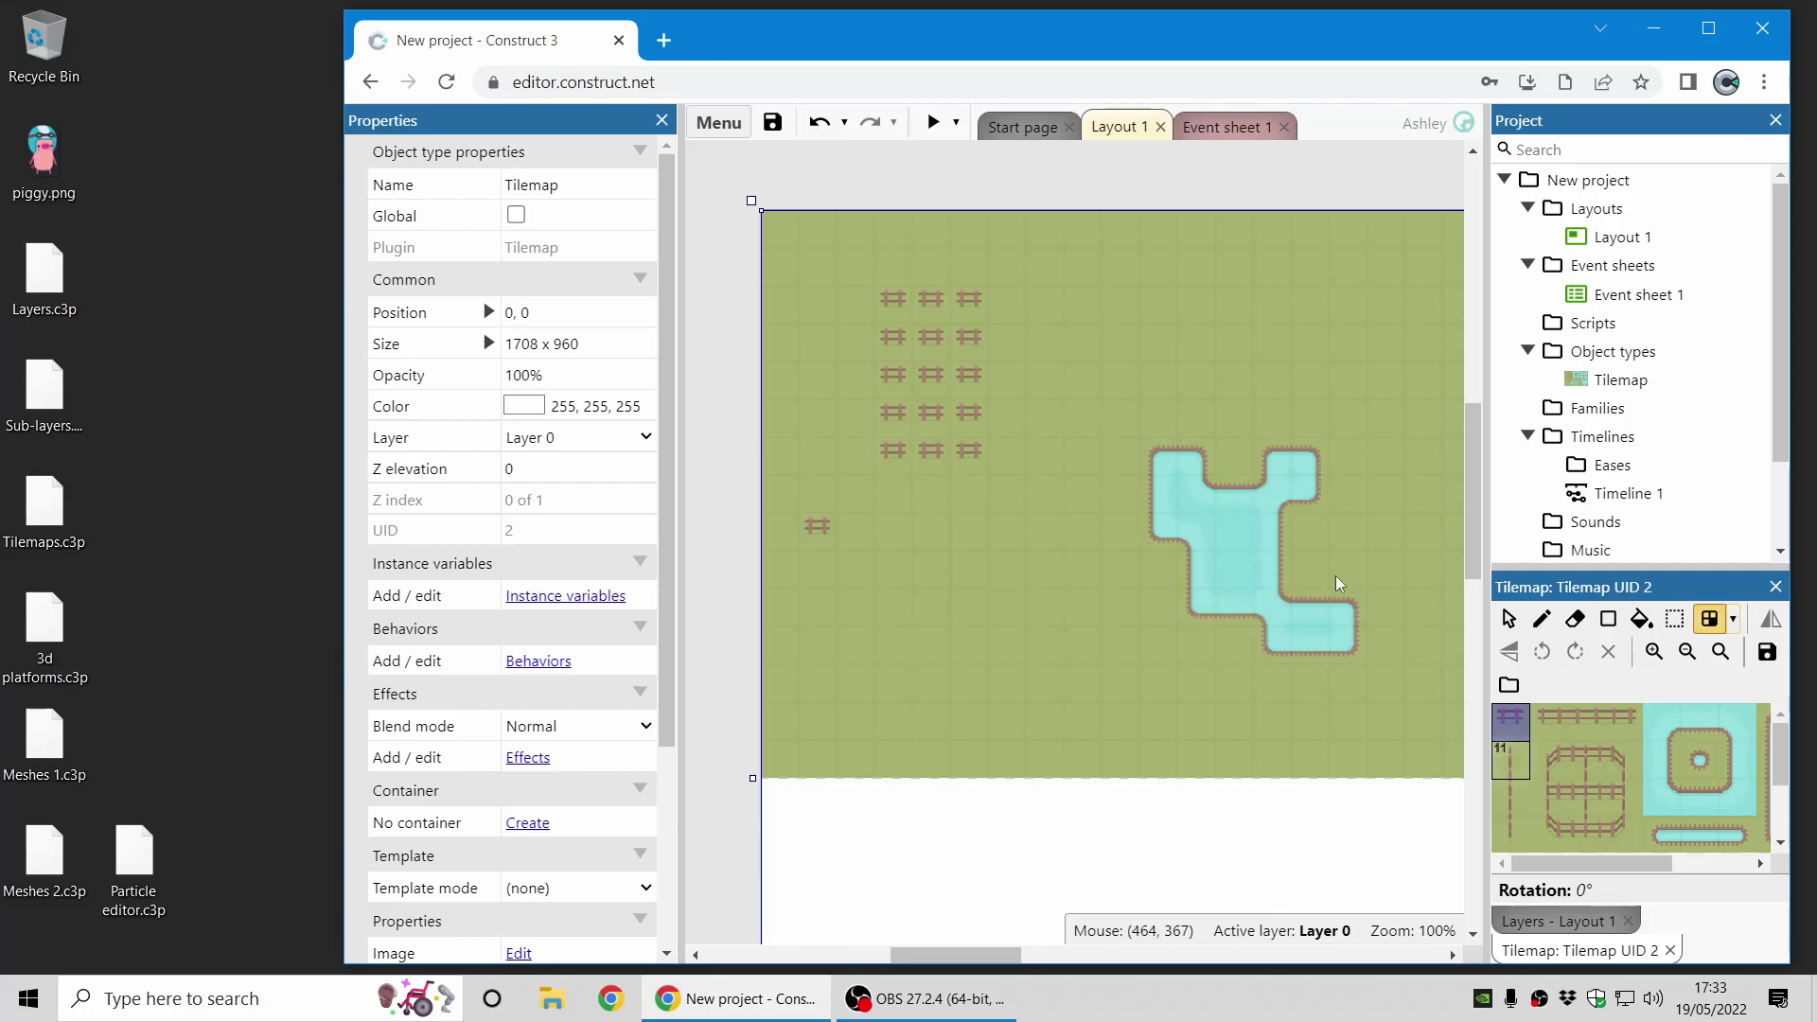
{"action": "mouse_move", "coordinate": [1192, 344]}
{"action": "left_mouse_down"}
{"action": "mouse_move", "coordinate": [1053, 482]}
{"action": "mouse_move", "coordinate": [1008, 730]}
{"action": "left_mouse_up"}
{"action": "mouse_move", "coordinate": [1148, 619]}
{"action": "left_mouse_down"}
{"action": "mouse_move", "coordinate": [1213, 382]}
{"action": "mouse_move", "coordinate": [1269, 369]}
{"action": "left_mouse_up"}
{"action": "left_click_drag", "start_coordinate": [1310, 569], "coordinate": [1066, 566]}
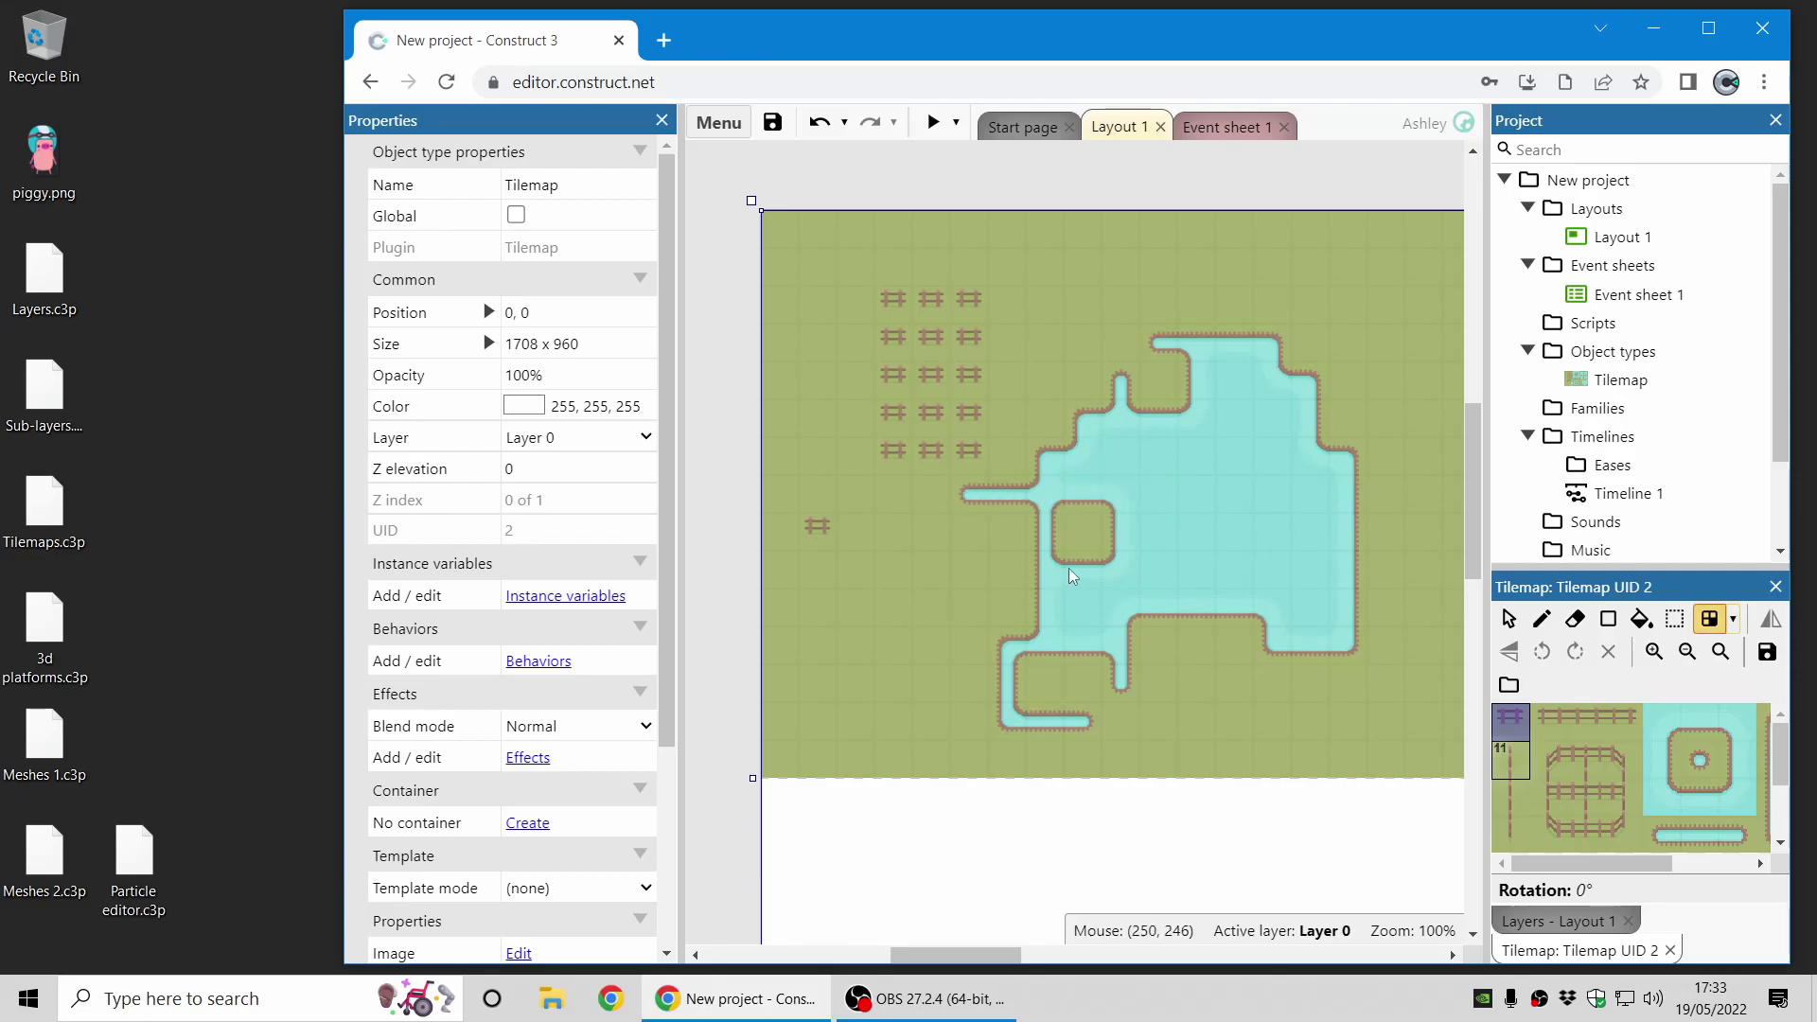
{"action": "left_click", "coordinate": [1731, 619]}
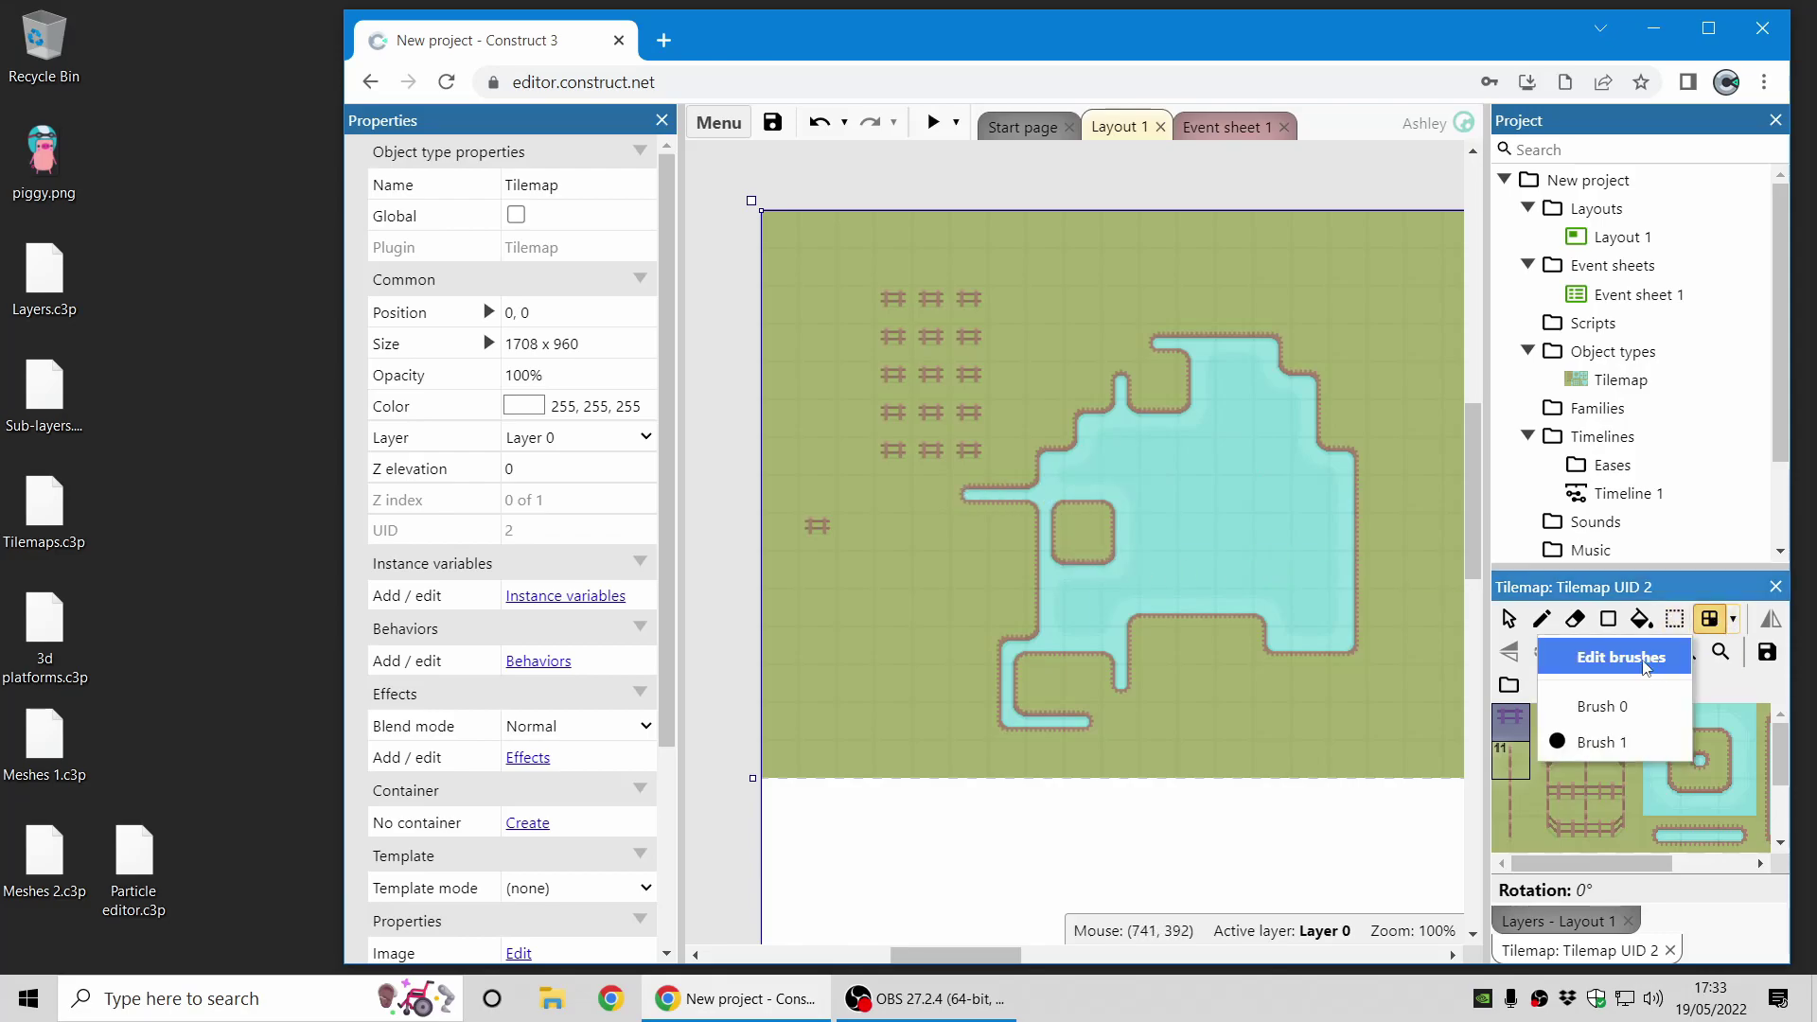
{"action": "left_click", "coordinate": [1608, 653]}
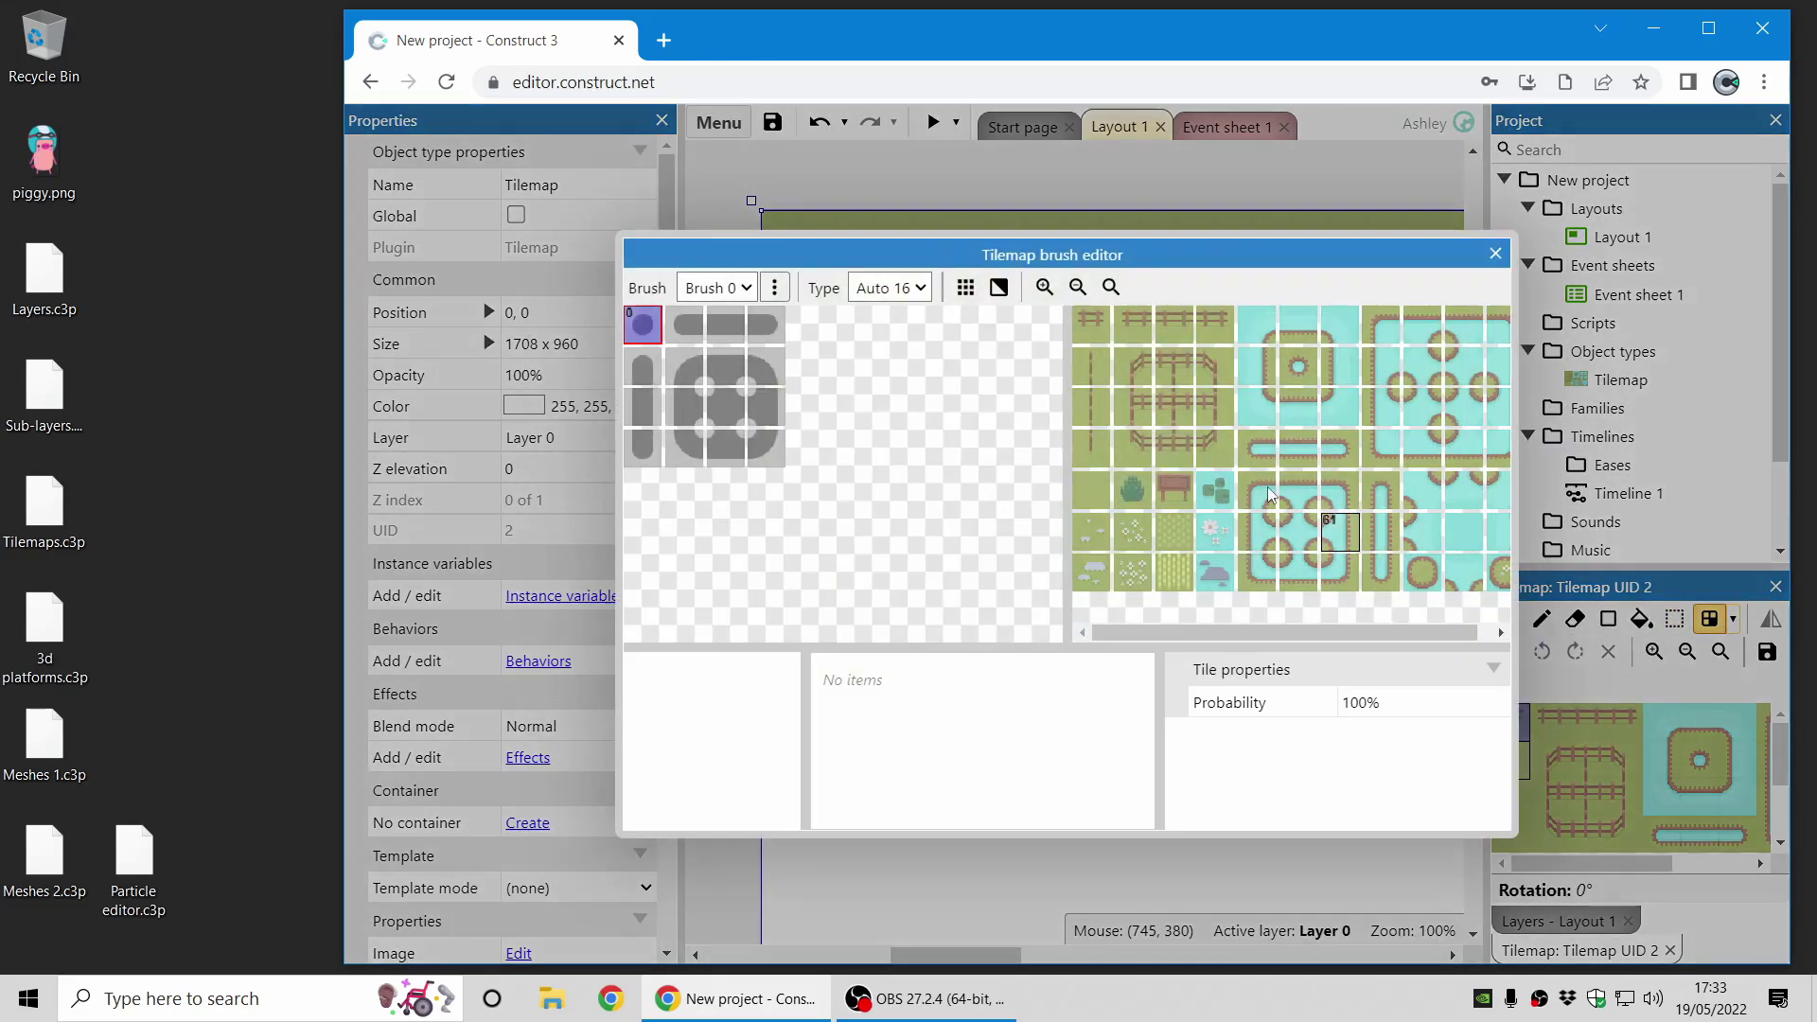
Switch the tilemap brush type to Auto 47 and back to Auto 16, then close the brush editor.
{"action": "left_click", "coordinate": [920, 288]}
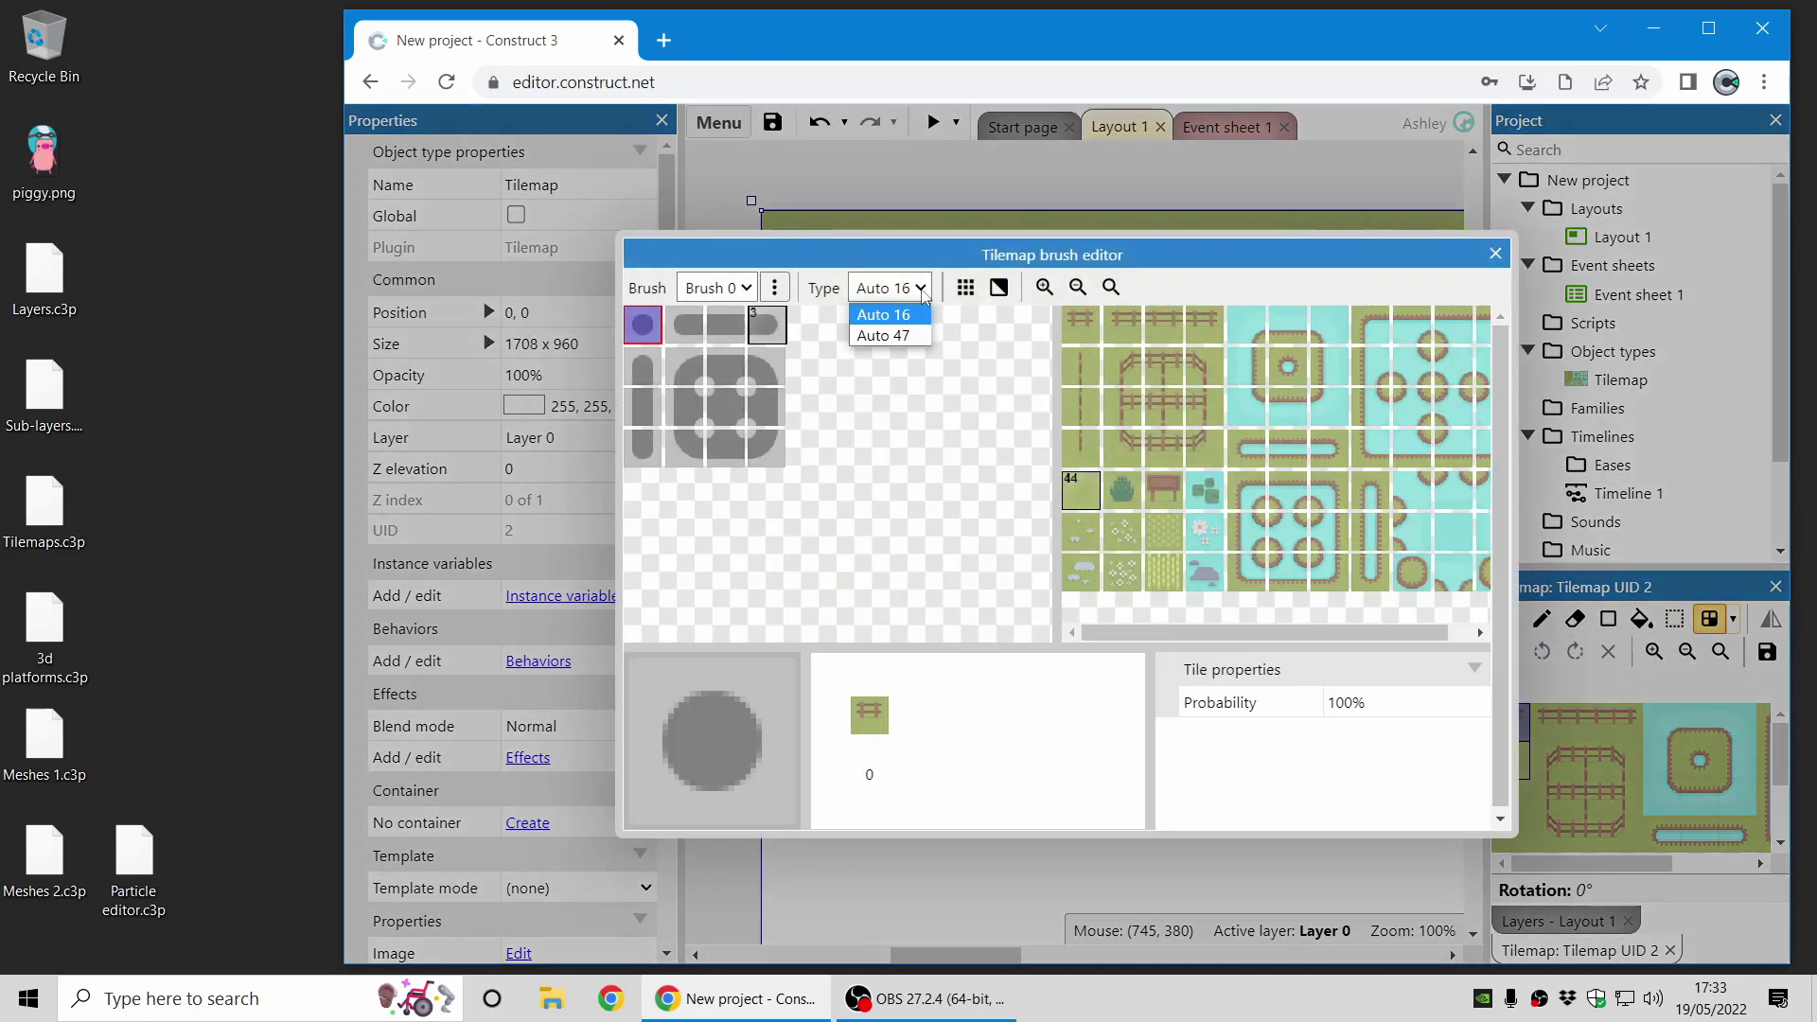
{"action": "left_click", "coordinate": [908, 336]}
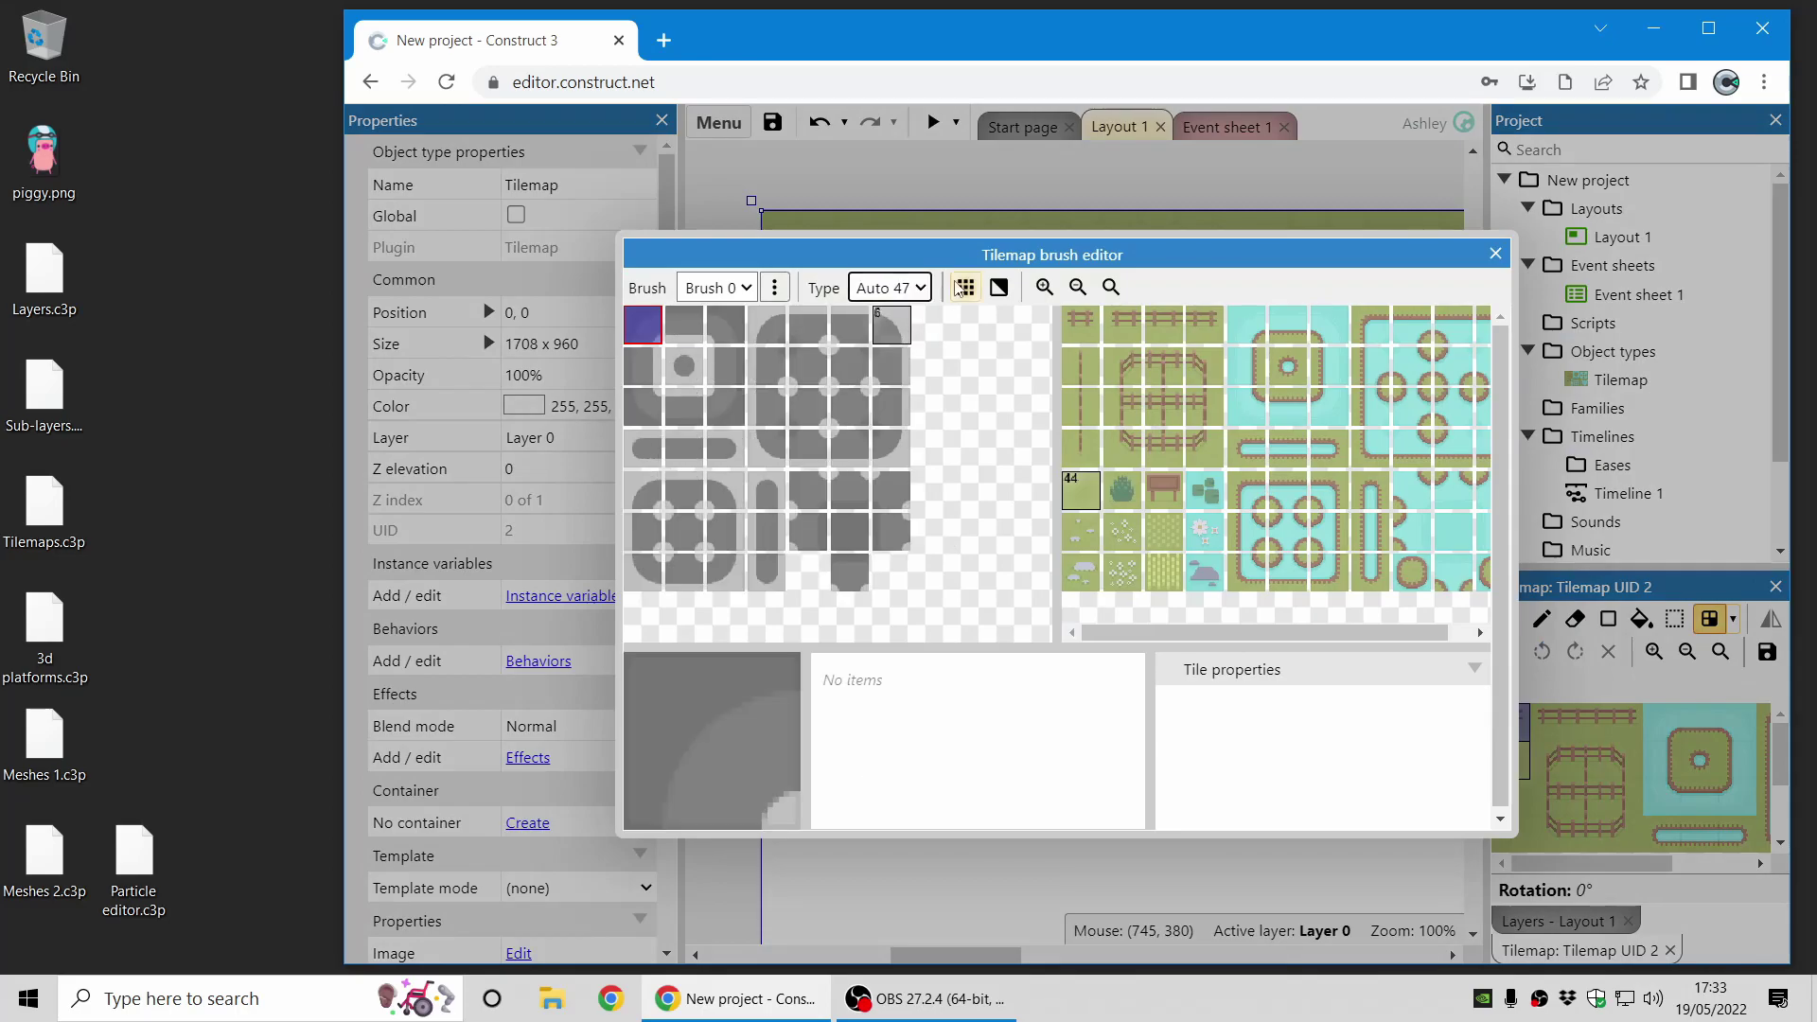
{"action": "left_click", "coordinate": [920, 289]}
{"action": "left_click", "coordinate": [904, 312]}
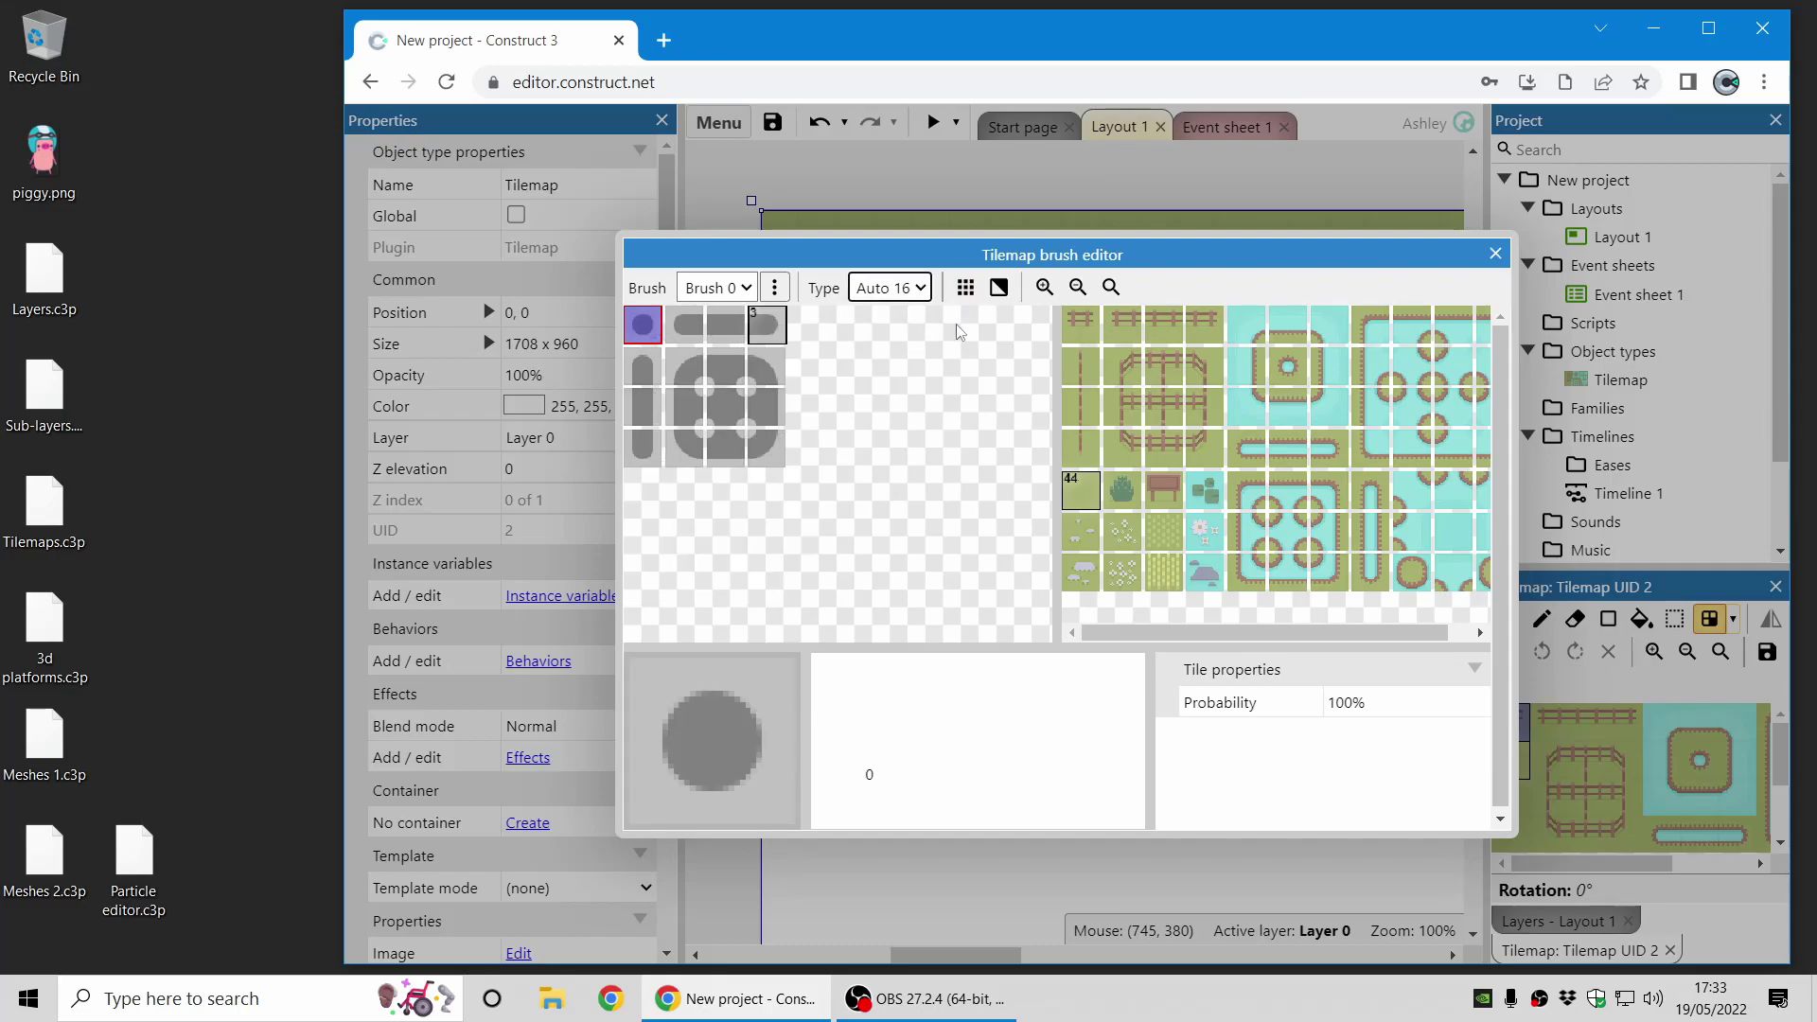
{"action": "left_click", "coordinate": [1492, 255]}
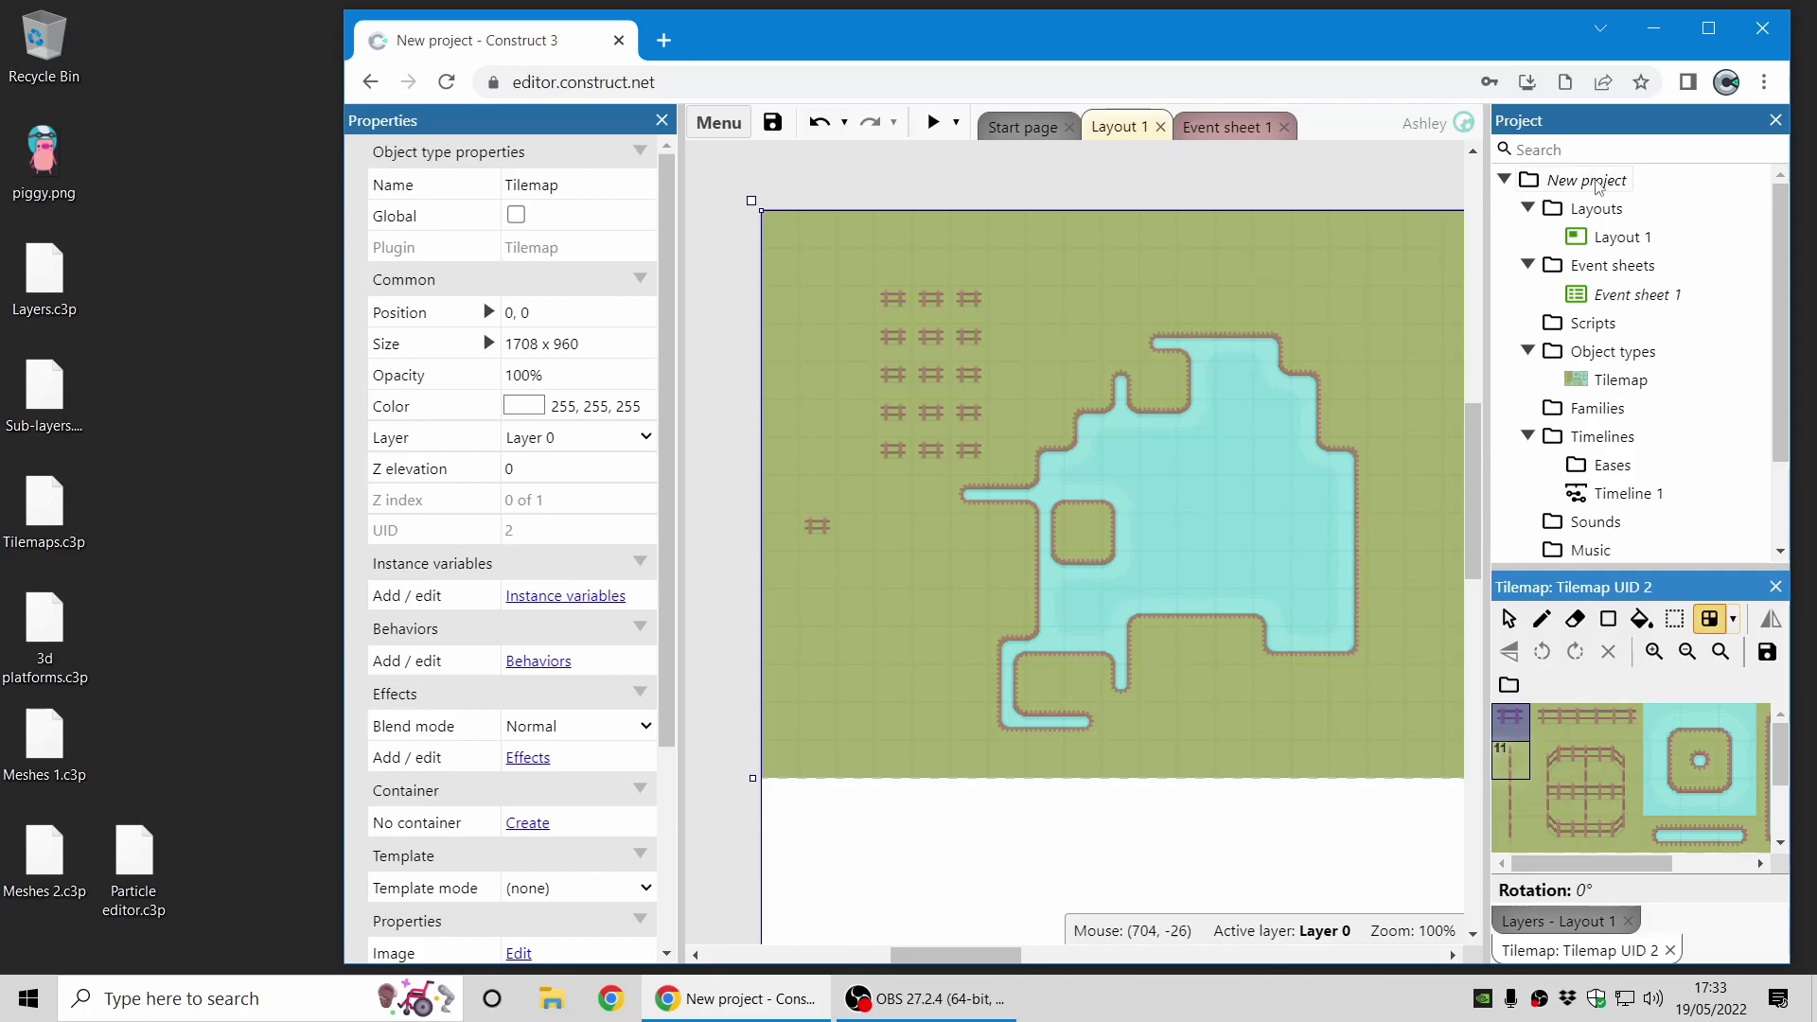
Close the tilemap project without saving and create a new empty project.
{"action": "right_click", "coordinate": [1597, 182]}
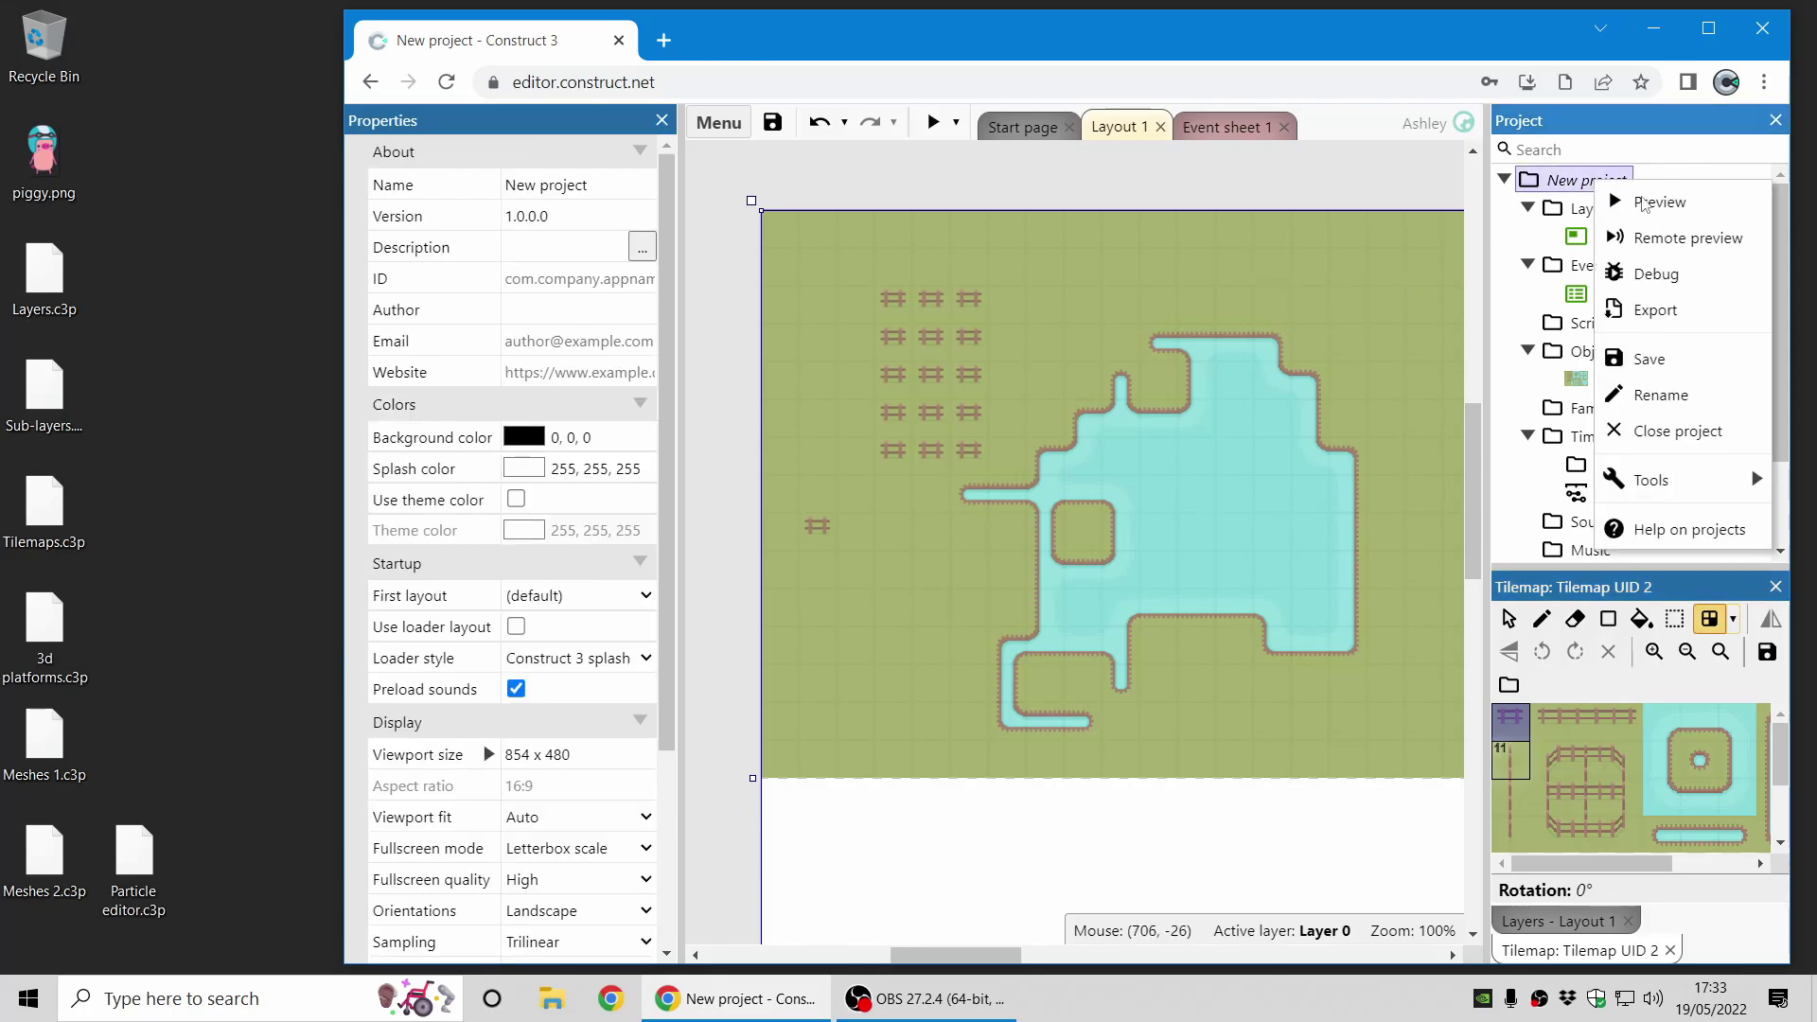
{"action": "left_click", "coordinate": [1709, 440]}
{"action": "left_click", "coordinate": [1137, 591]}
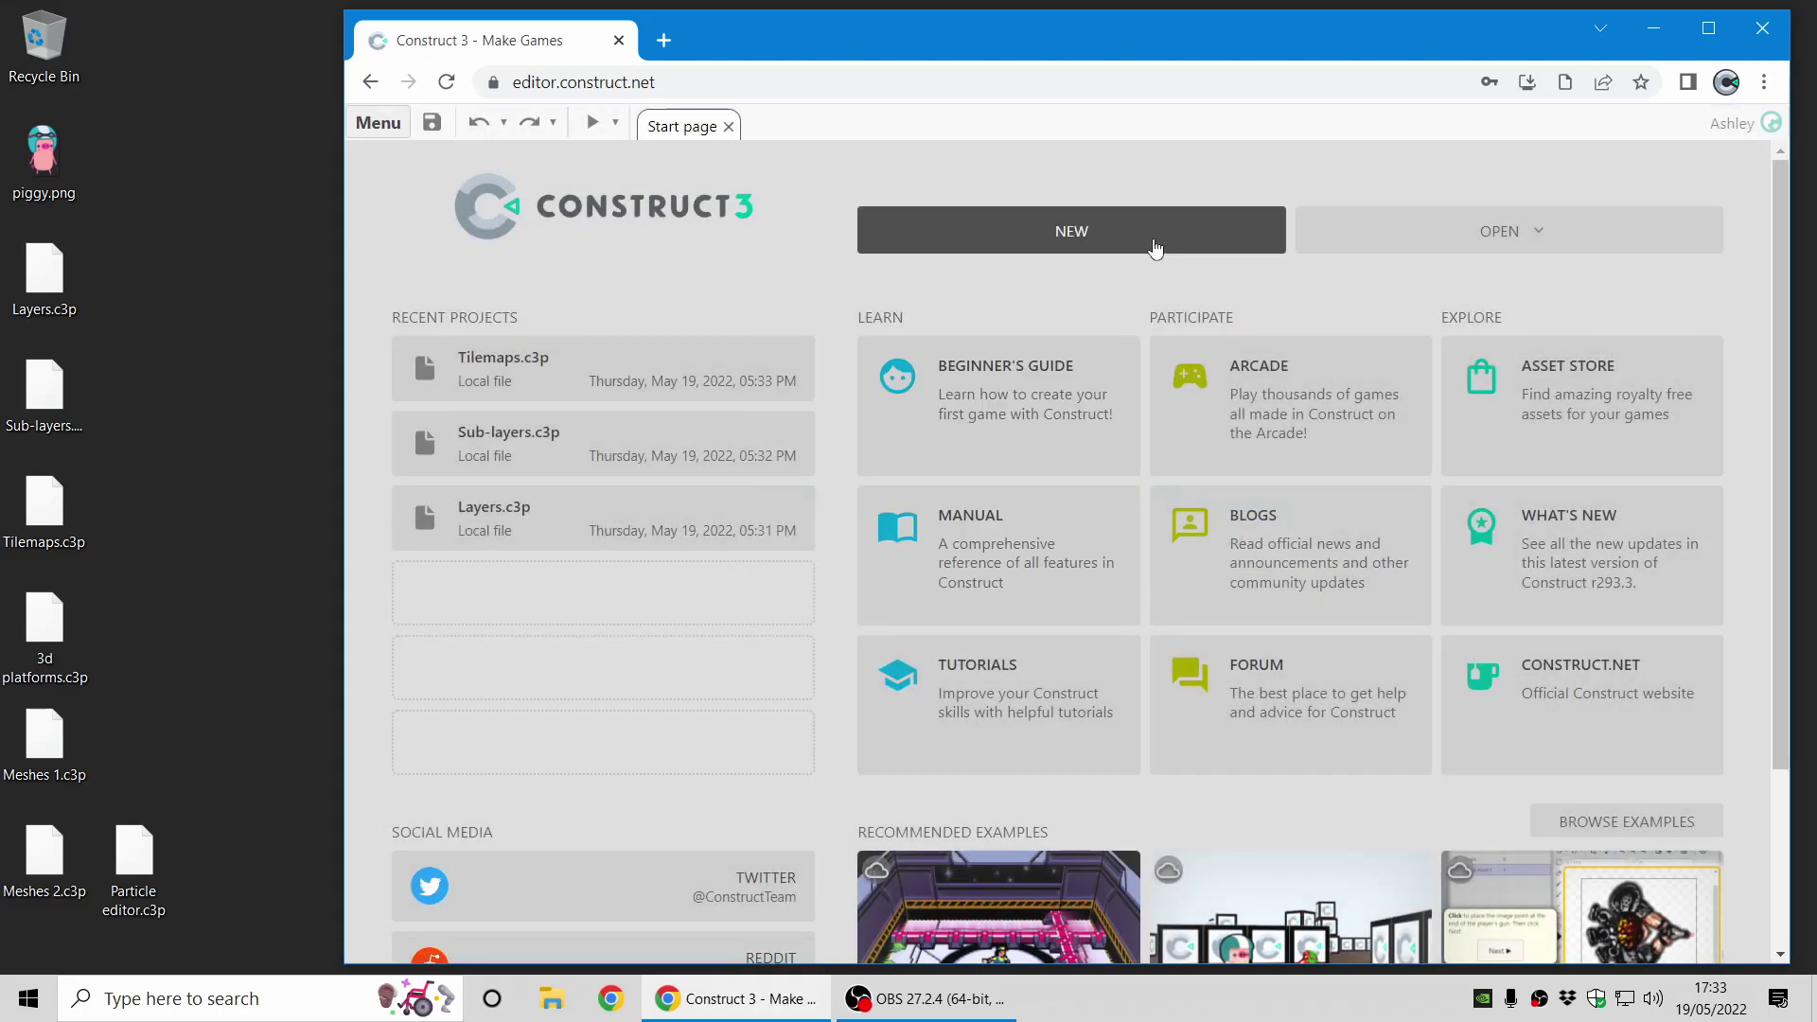
{"action": "left_click", "coordinate": [1155, 248]}
{"action": "left_click", "coordinate": [1112, 696]}
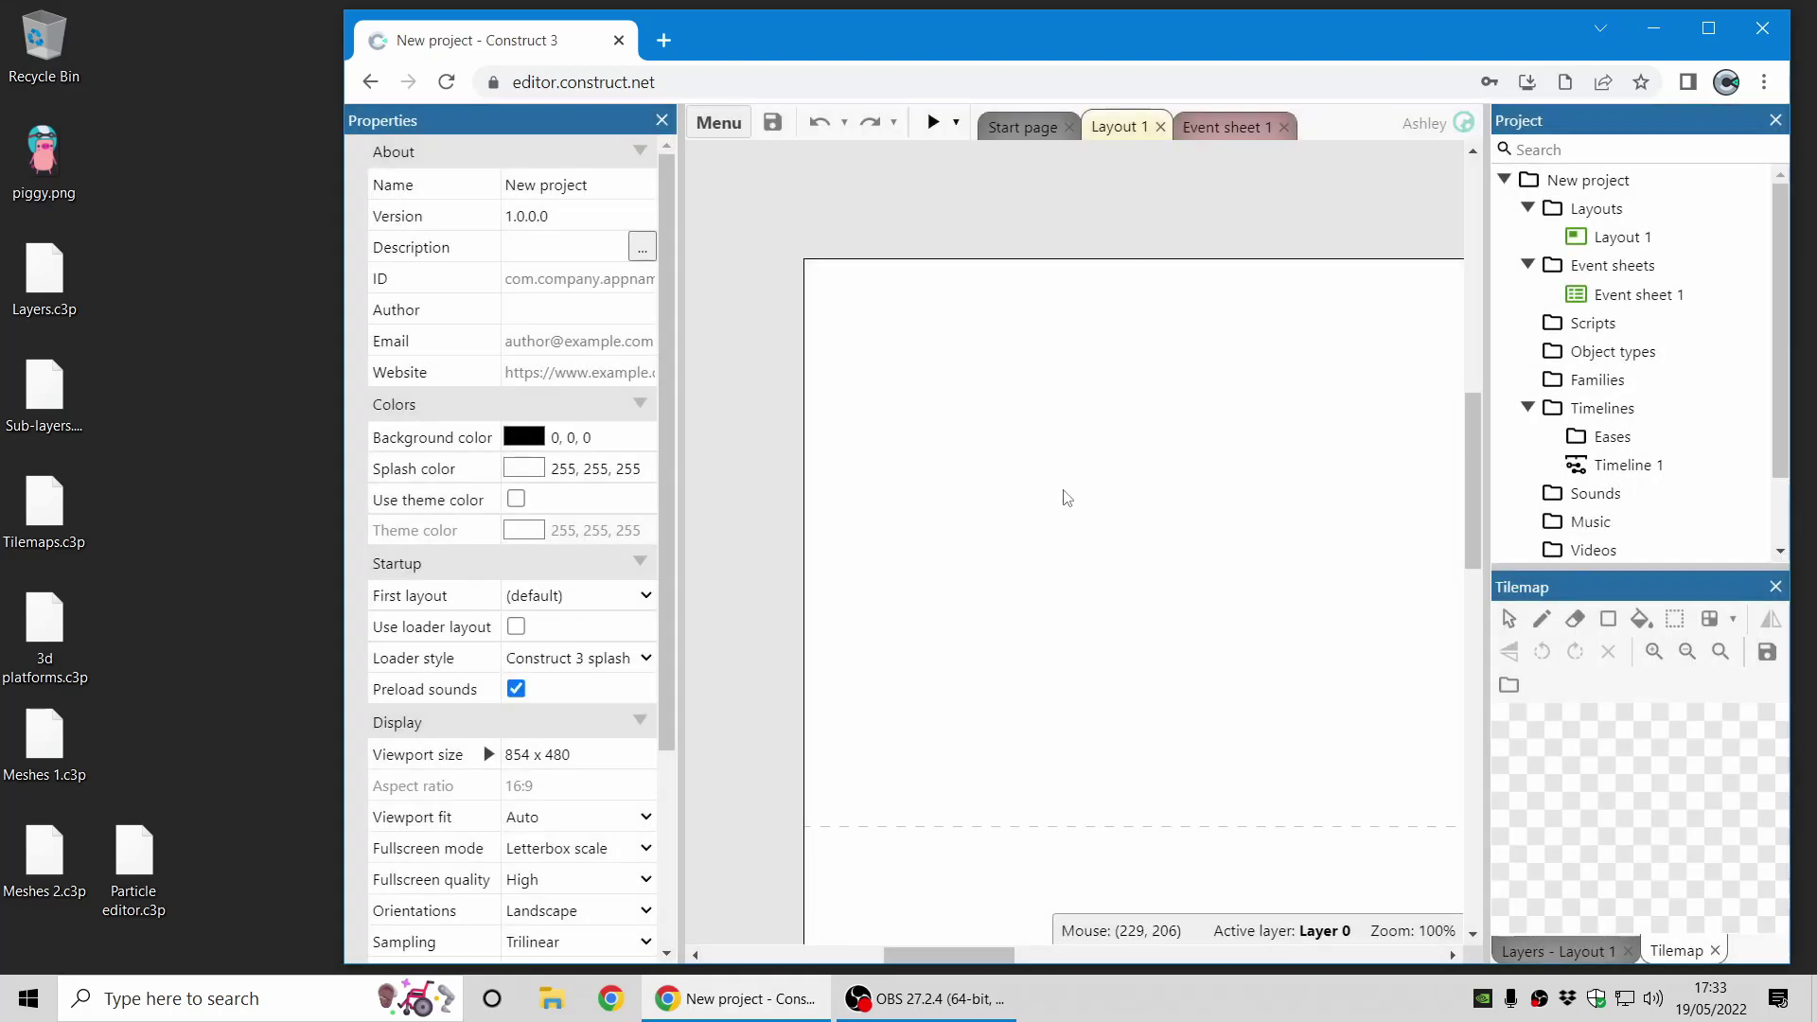
{"action": "double_click", "coordinate": [1066, 498]}
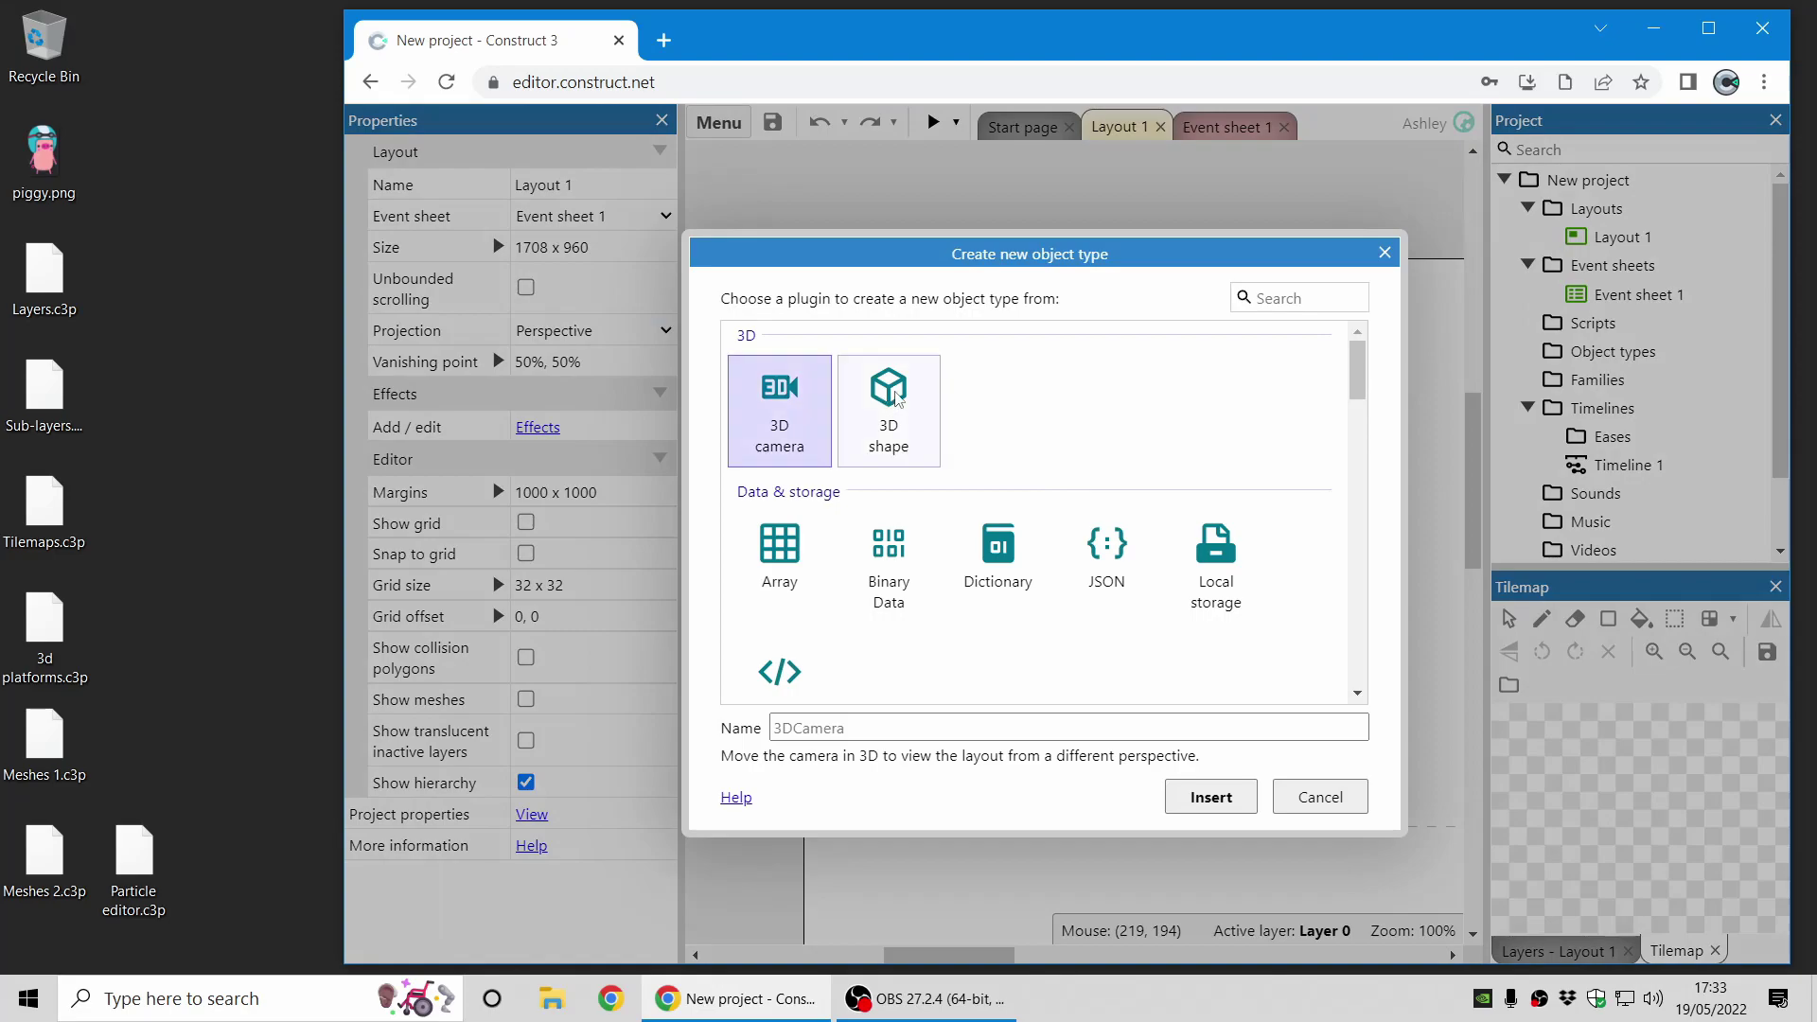
Insert a 3D shape die and place a duplicate up and to the right.
{"action": "double_click", "coordinate": [888, 400]}
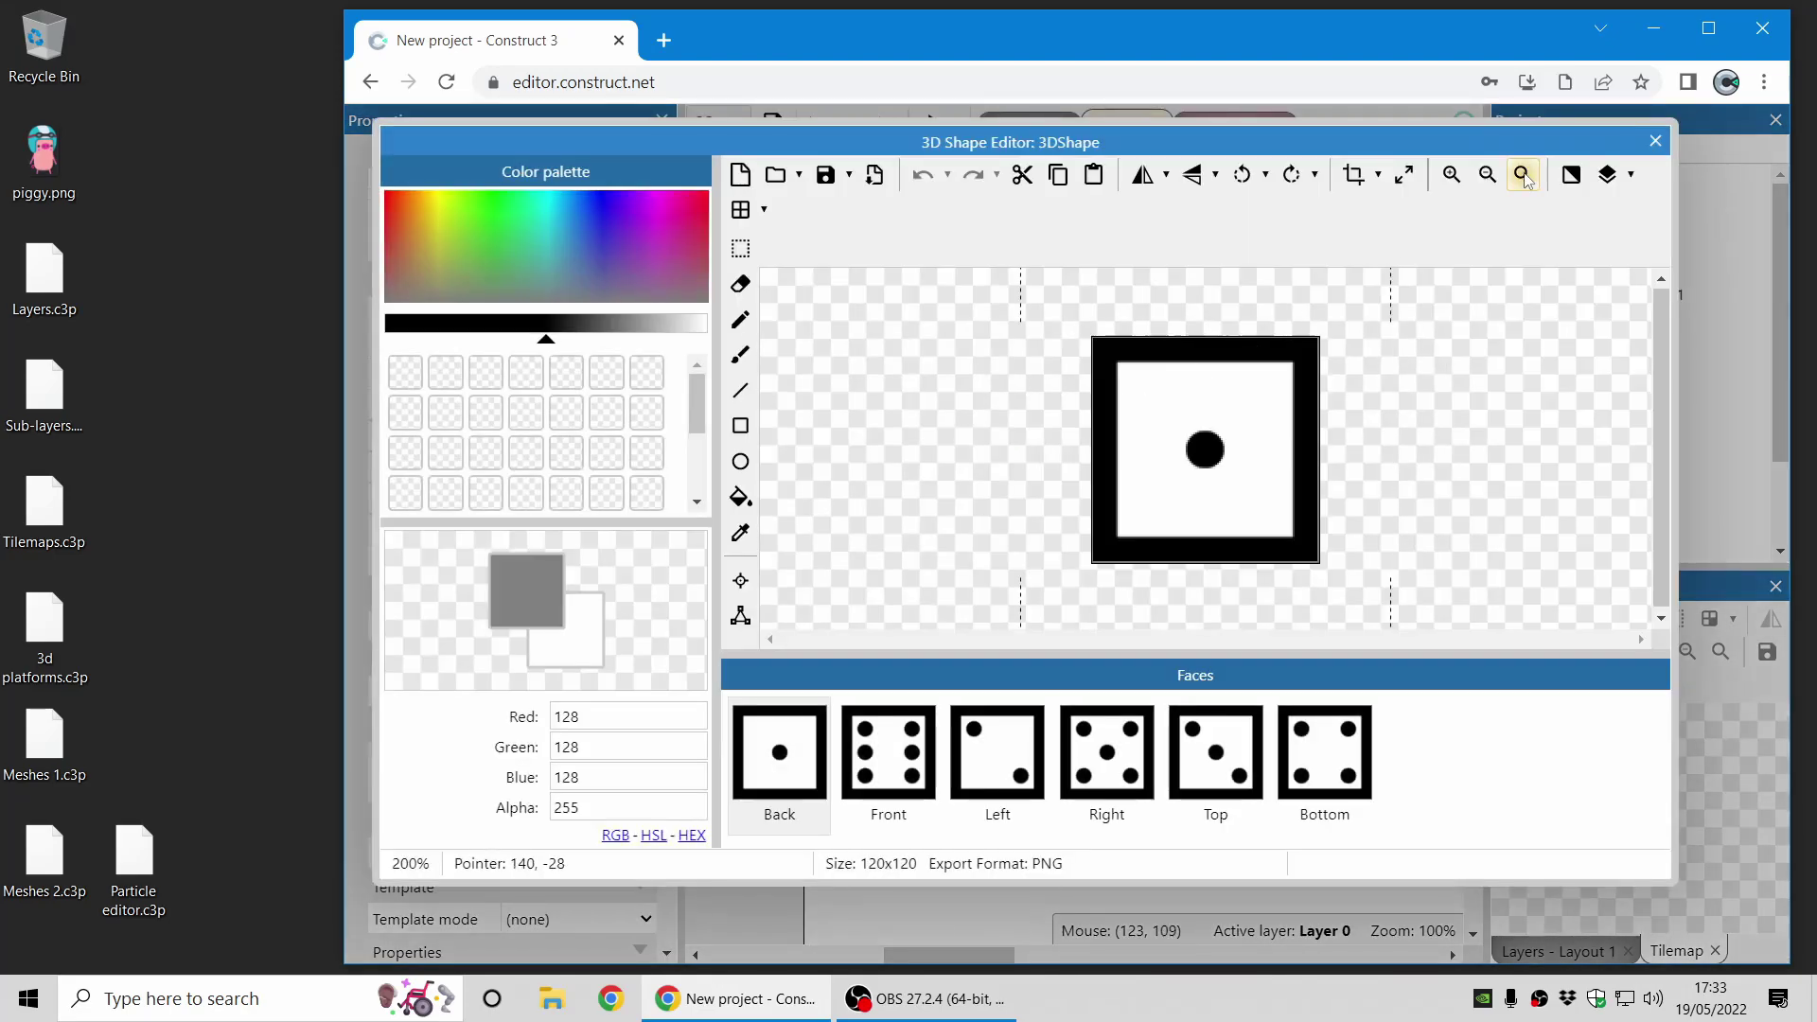
{"action": "left_click", "coordinate": [1655, 142]}
{"action": "middle_click_drag", "start_coordinate": [1206, 556], "coordinate": [1155, 441]}
{"action": "key", "text": "ctrl+v"}
{"action": "left_click_drag", "start_coordinate": [1114, 592], "coordinate": [1235, 372], "text": "ctrl"}
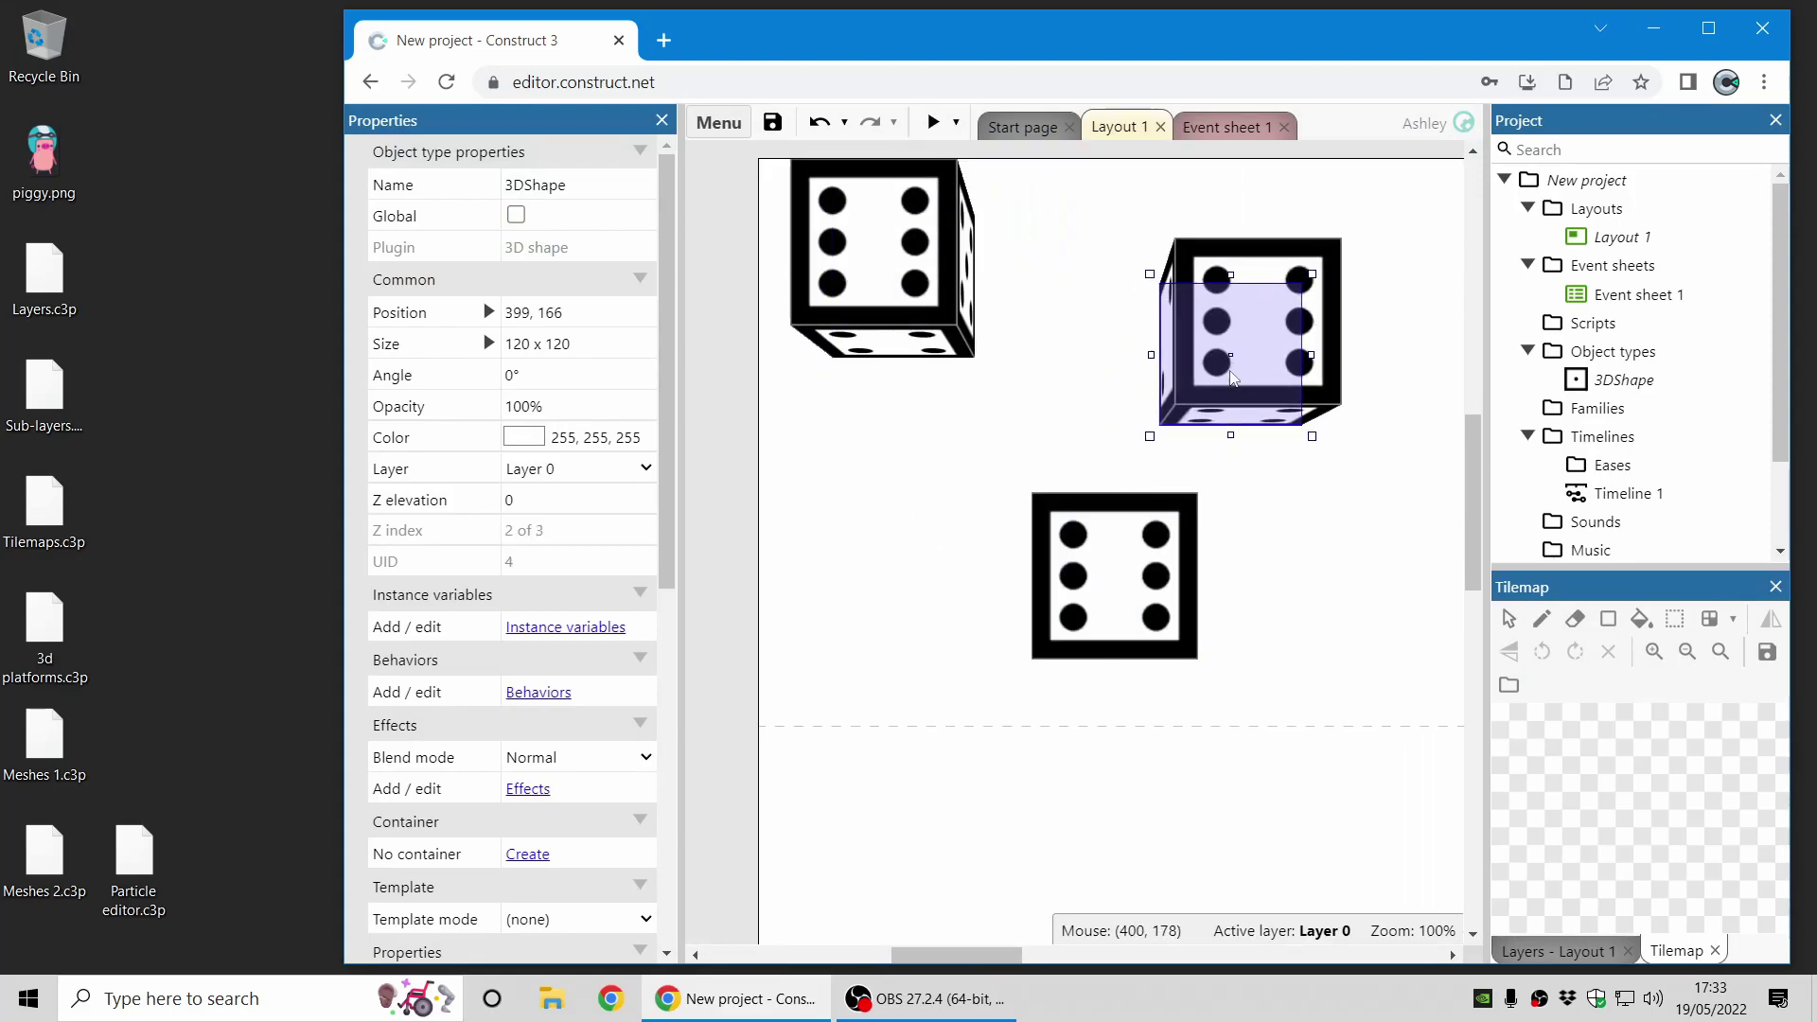
Make one die much taller, view the dice in perspective, then close the project.
{"action": "scroll", "coordinate": [588, 741], "scroll_direction": "down", "scroll_amount": 5}
{"action": "left_click_drag", "start_coordinate": [568, 573], "coordinate": [926, 526]}
{"action": "left_click", "coordinate": [926, 526]}
{"action": "middle_click_drag", "start_coordinate": [827, 385], "coordinate": [984, 457]}
{"action": "middle_click_drag", "start_coordinate": [918, 382], "coordinate": [1013, 531]}
{"action": "right_click", "coordinate": [1585, 180]}
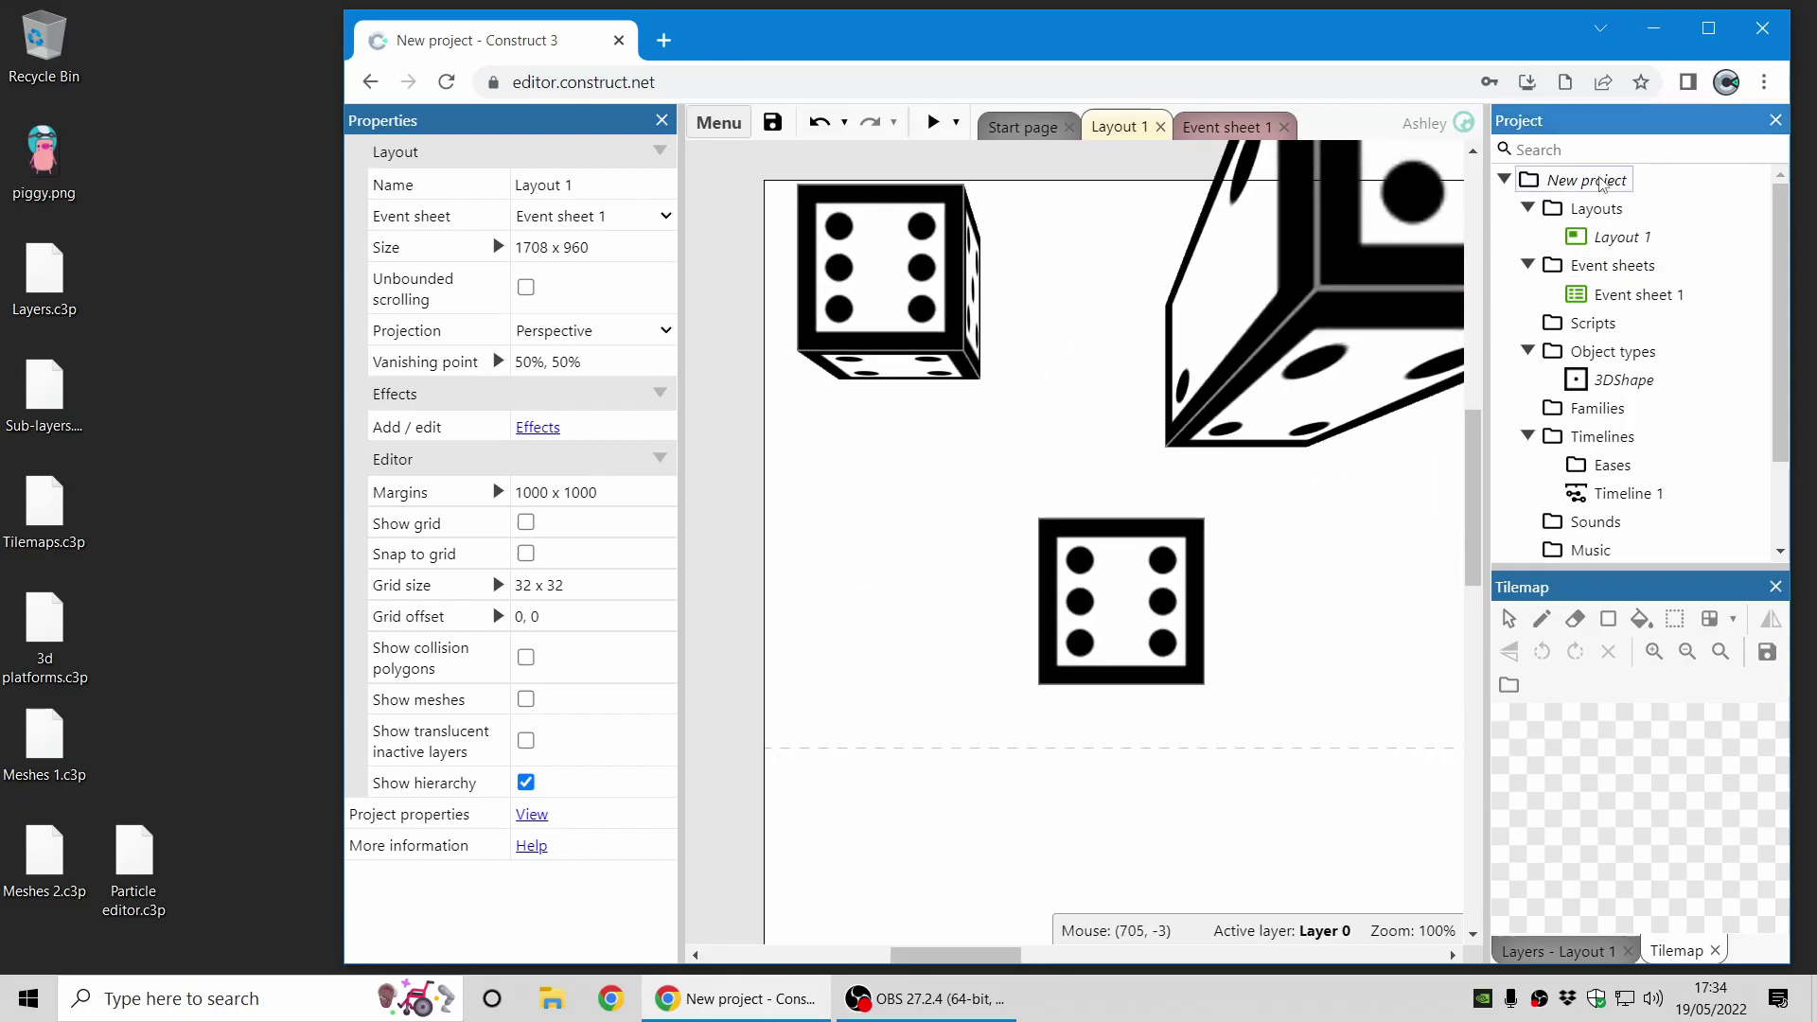
{"action": "left_click", "coordinate": [1689, 427]}
Discard the previous project's changes and open the 3d platforms project file.
{"action": "left_click", "coordinate": [1116, 589]}
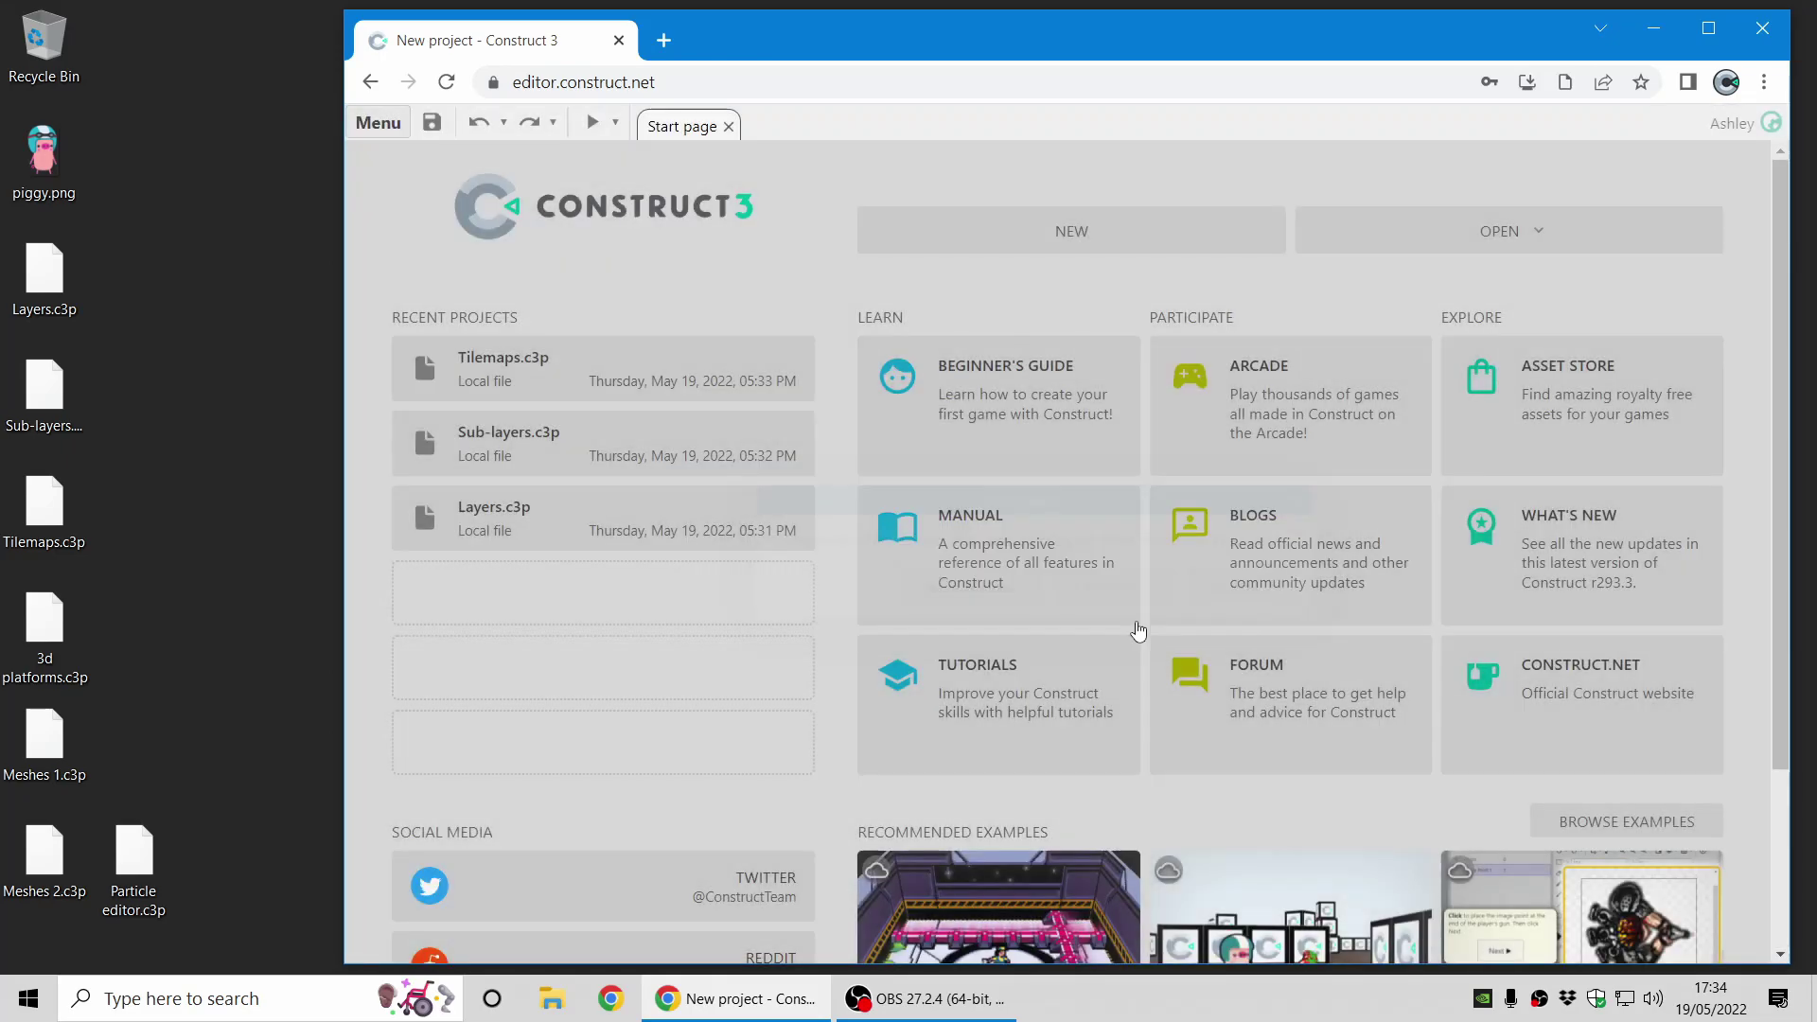
{"action": "left_click_drag", "start_coordinate": [38, 643], "coordinate": [1217, 520]}
{"action": "mouse_move", "coordinate": [1192, 352]}
{"action": "middle_mouse_down"}
{"action": "mouse_move", "coordinate": [1089, 295]}
{"action": "mouse_move", "coordinate": [839, 313]}
{"action": "mouse_move", "coordinate": [1164, 422]}
{"action": "mouse_move", "coordinate": [890, 345]}
{"action": "mouse_move", "coordinate": [701, 410]}
{"action": "mouse_move", "coordinate": [927, 465]}
{"action": "mouse_move", "coordinate": [1205, 434]}
{"action": "mouse_move", "coordinate": [1173, 379]}
{"action": "middle_mouse_up"}
Preview the game, jumping the player over the cubes, then close the preview.
{"action": "left_click", "coordinate": [932, 124]}
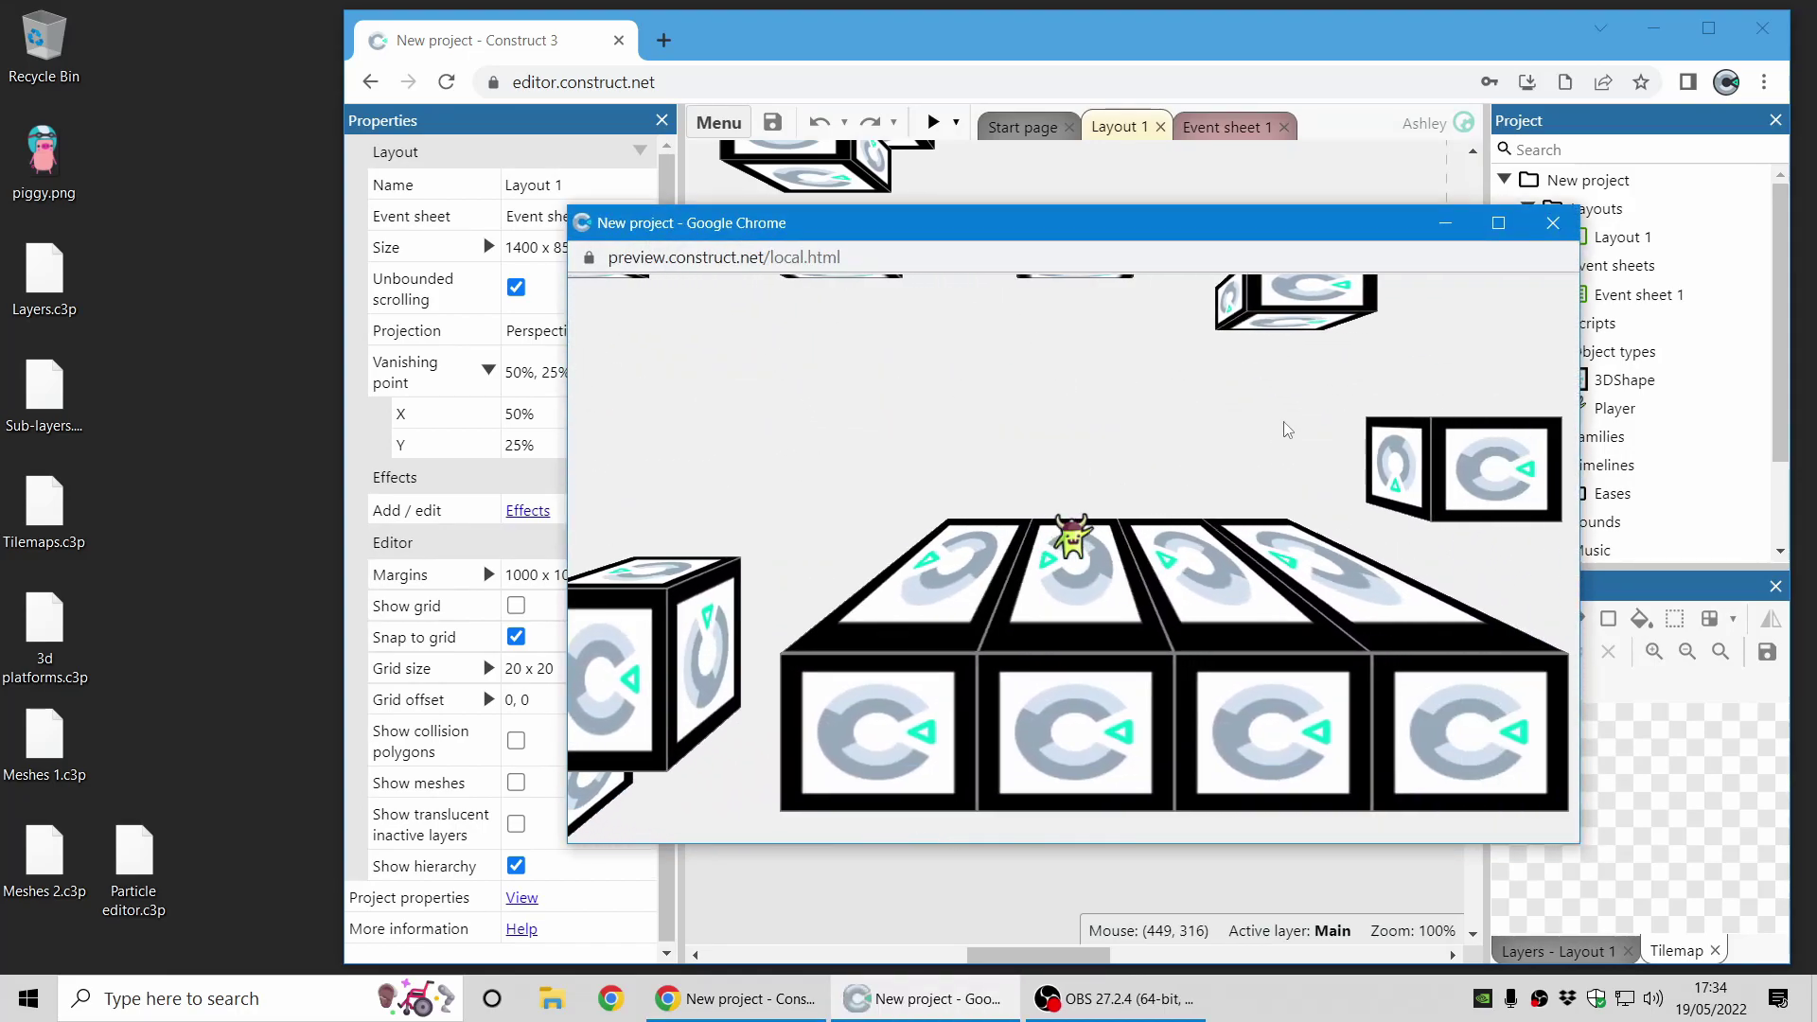
{"action": "key", "text": "Right"}
{"action": "key", "text": "Up"}
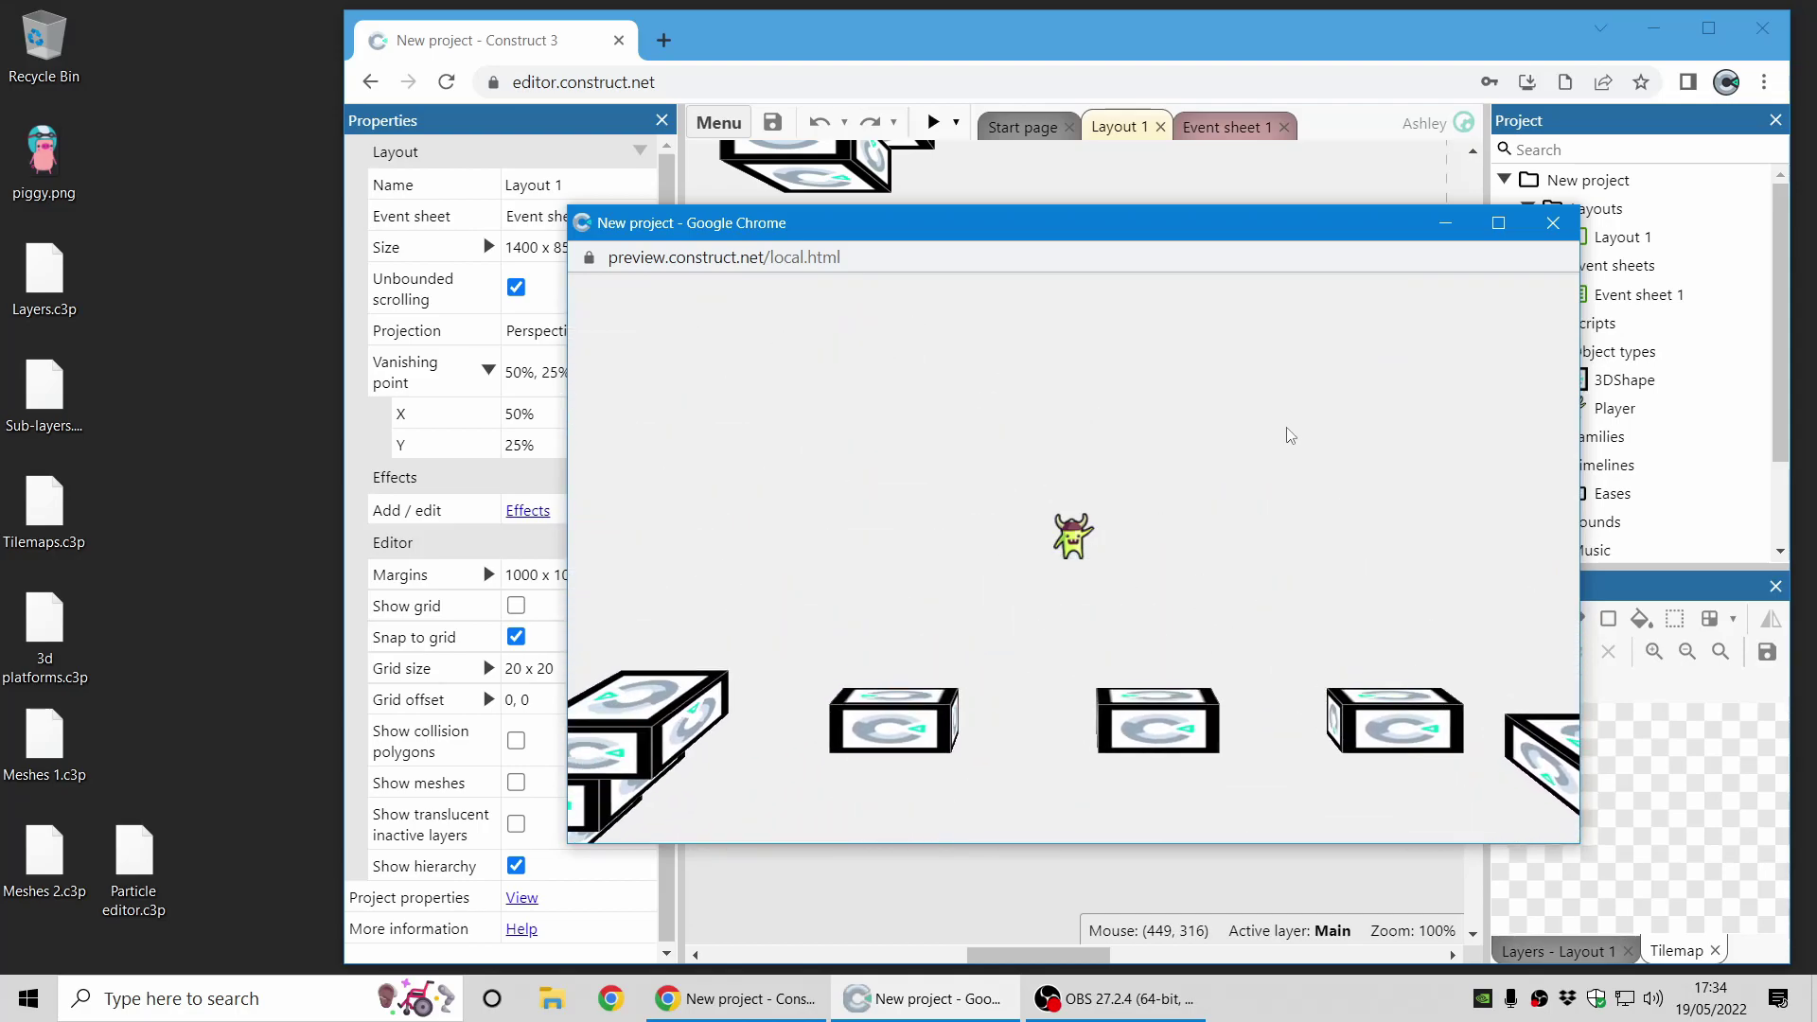
{"action": "left_click", "coordinate": [1553, 224]}
{"action": "right_click", "coordinate": [1597, 179]}
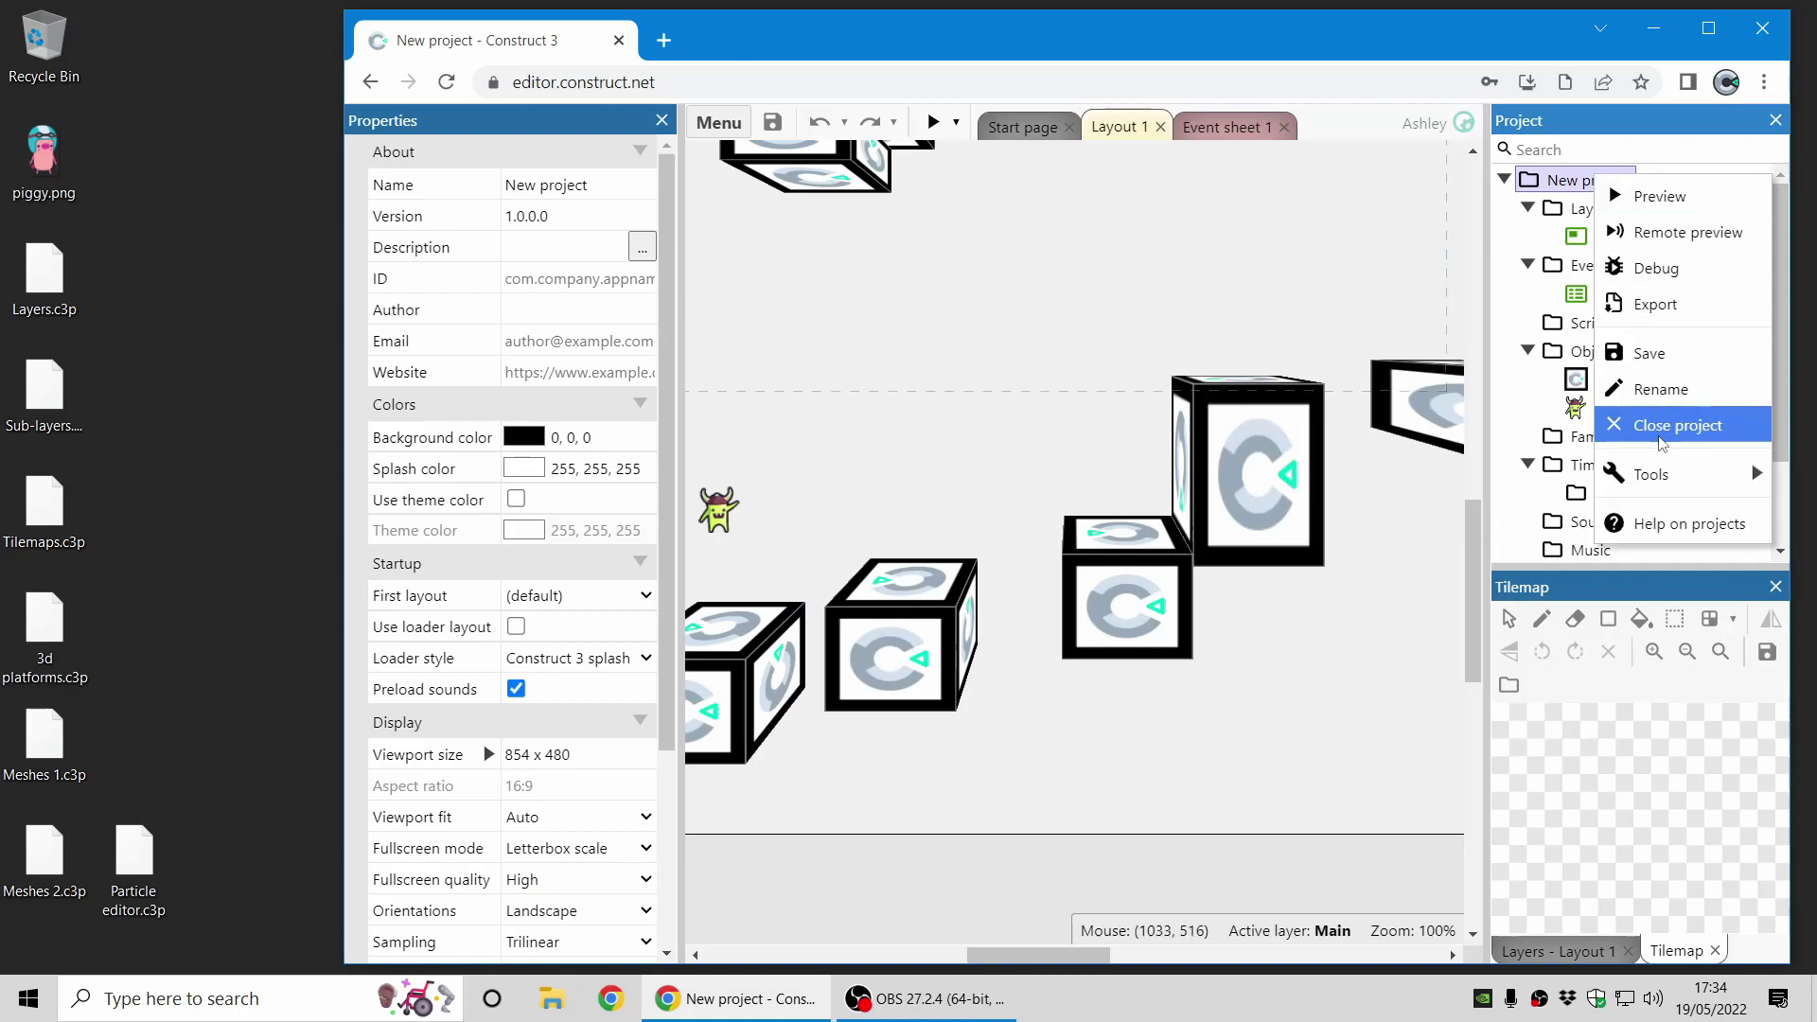
Open the Meshes 1 project and create a 4 x 4 mesh grid on the piggy sprite.
{"action": "left_click", "coordinate": [1665, 423]}
{"action": "left_click_drag", "start_coordinate": [86, 748], "coordinate": [1328, 486]}
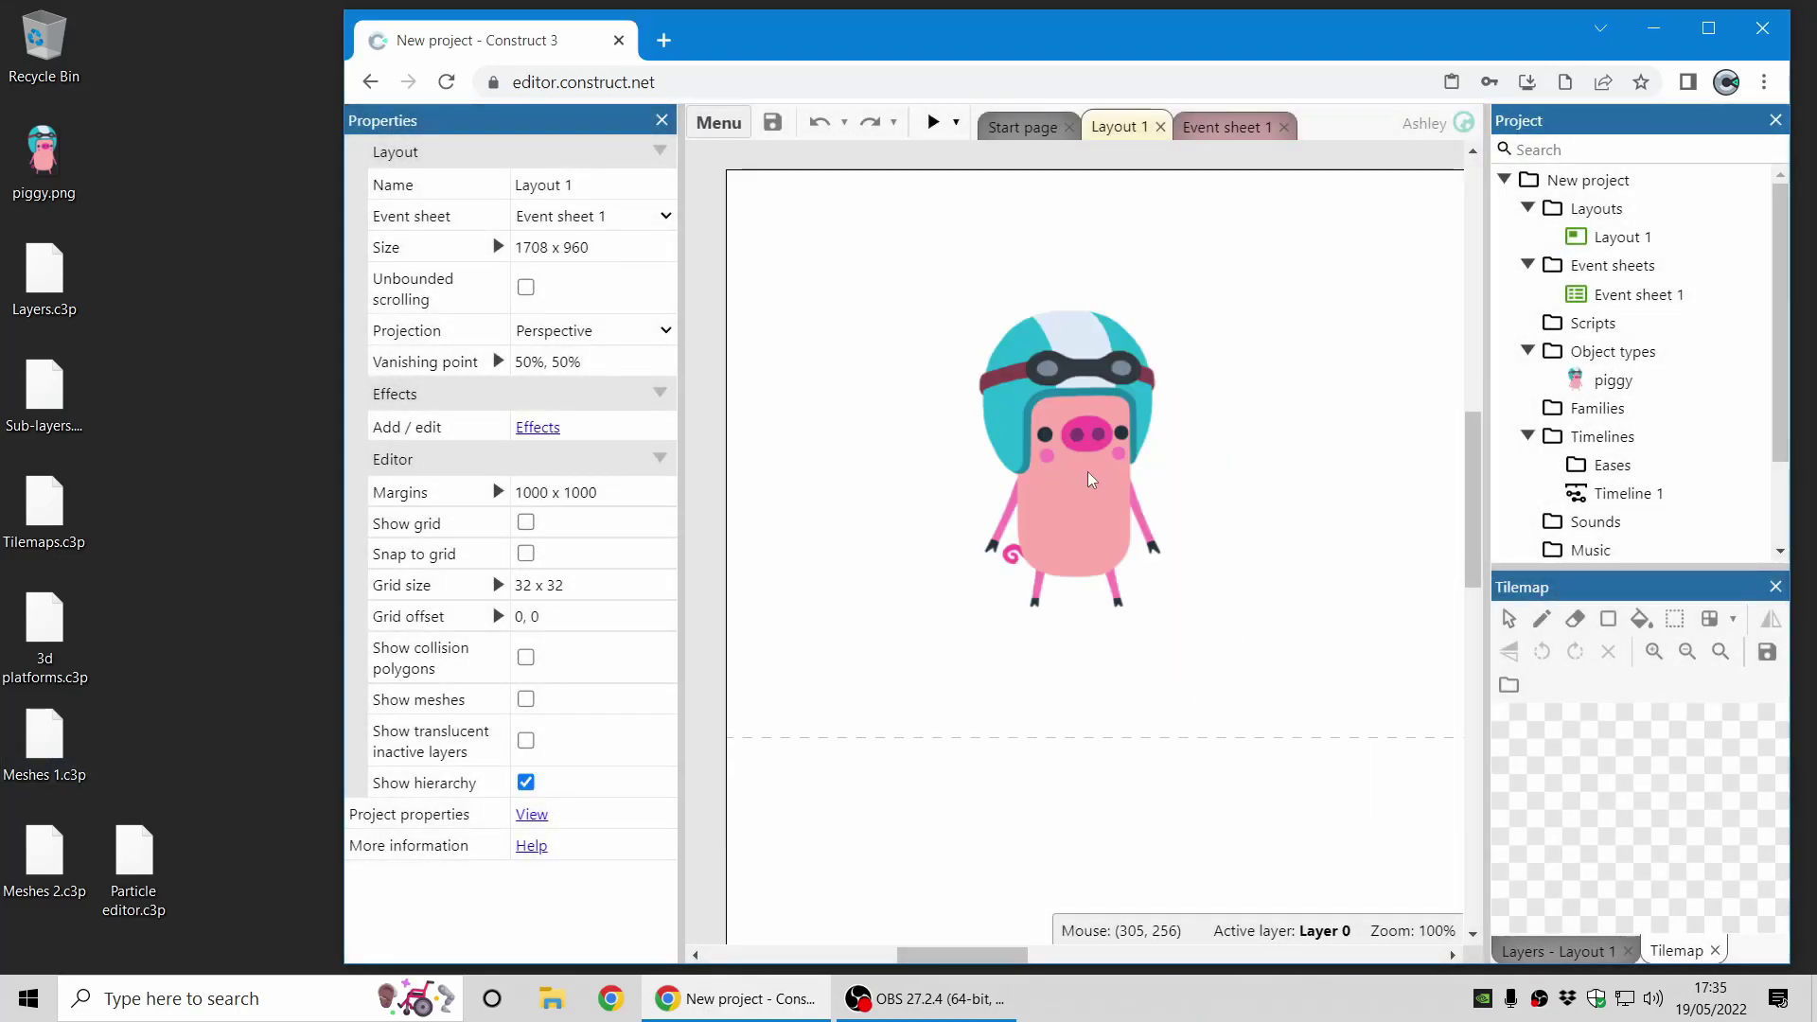
{"action": "left_click", "coordinate": [1087, 472]}
{"action": "right_click", "coordinate": [1071, 482]}
{"action": "mouse_move", "coordinate": [1230, 356]}
{"action": "left_click", "coordinate": [1357, 357]}
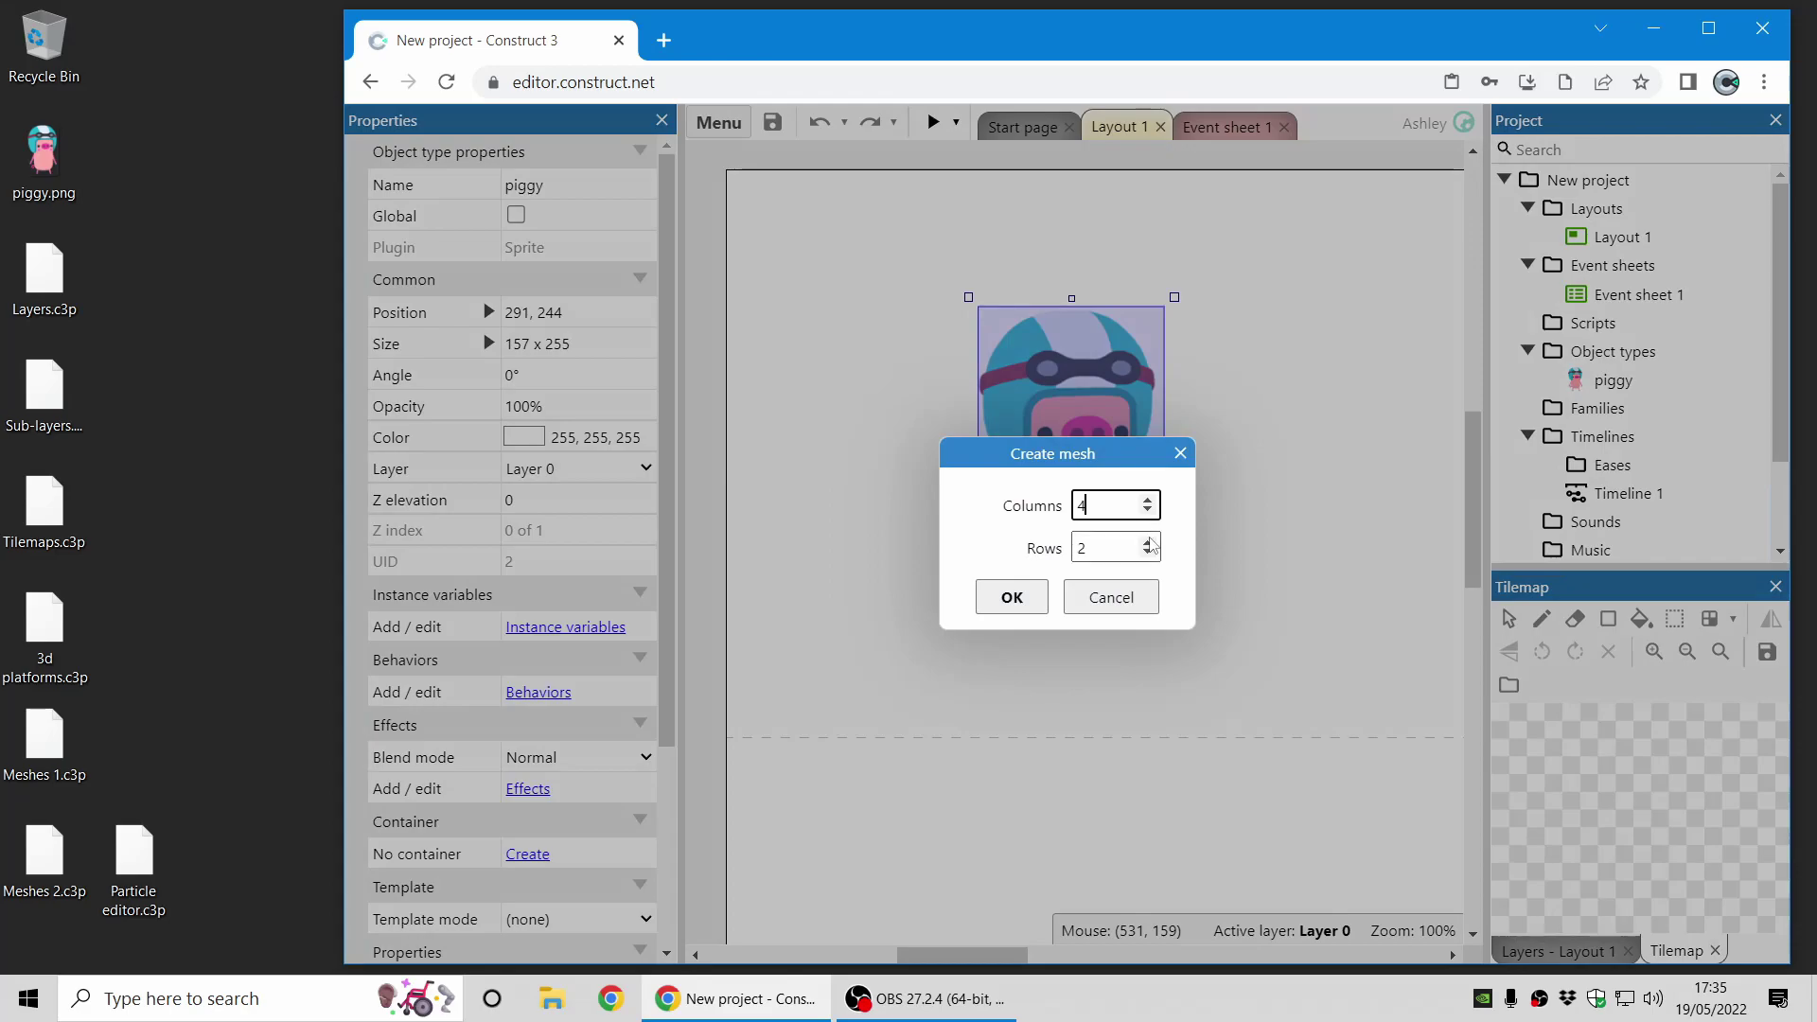
{"action": "left_click", "coordinate": [1012, 597]}
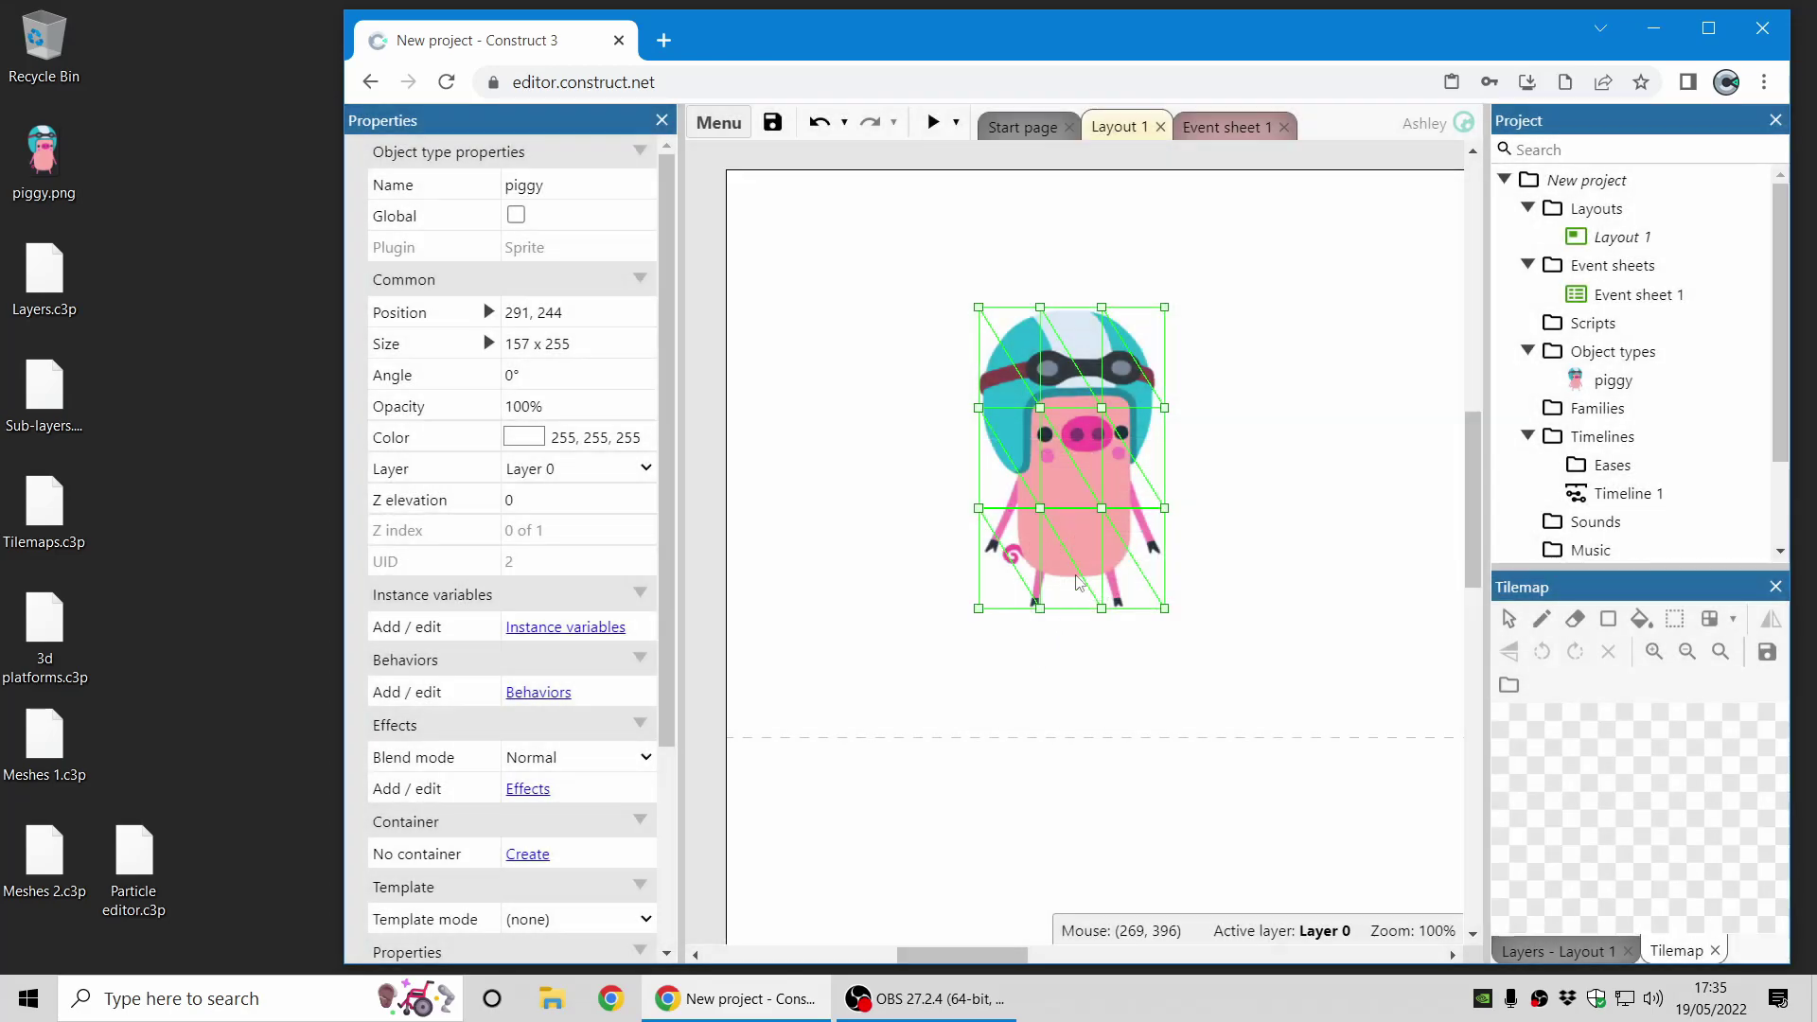
Drag five mesh points to warp piggy's top, right side and bottom.
{"action": "left_click_drag", "start_coordinate": [1103, 407], "coordinate": [1096, 277]}
{"action": "left_click_drag", "start_coordinate": [1164, 407], "coordinate": [1206, 375]}
{"action": "left_click_drag", "start_coordinate": [1164, 508], "coordinate": [1146, 435]}
{"action": "left_click_drag", "start_coordinate": [1103, 507], "coordinate": [1080, 475]}
{"action": "left_click_drag", "start_coordinate": [1164, 608], "coordinate": [1178, 539]}
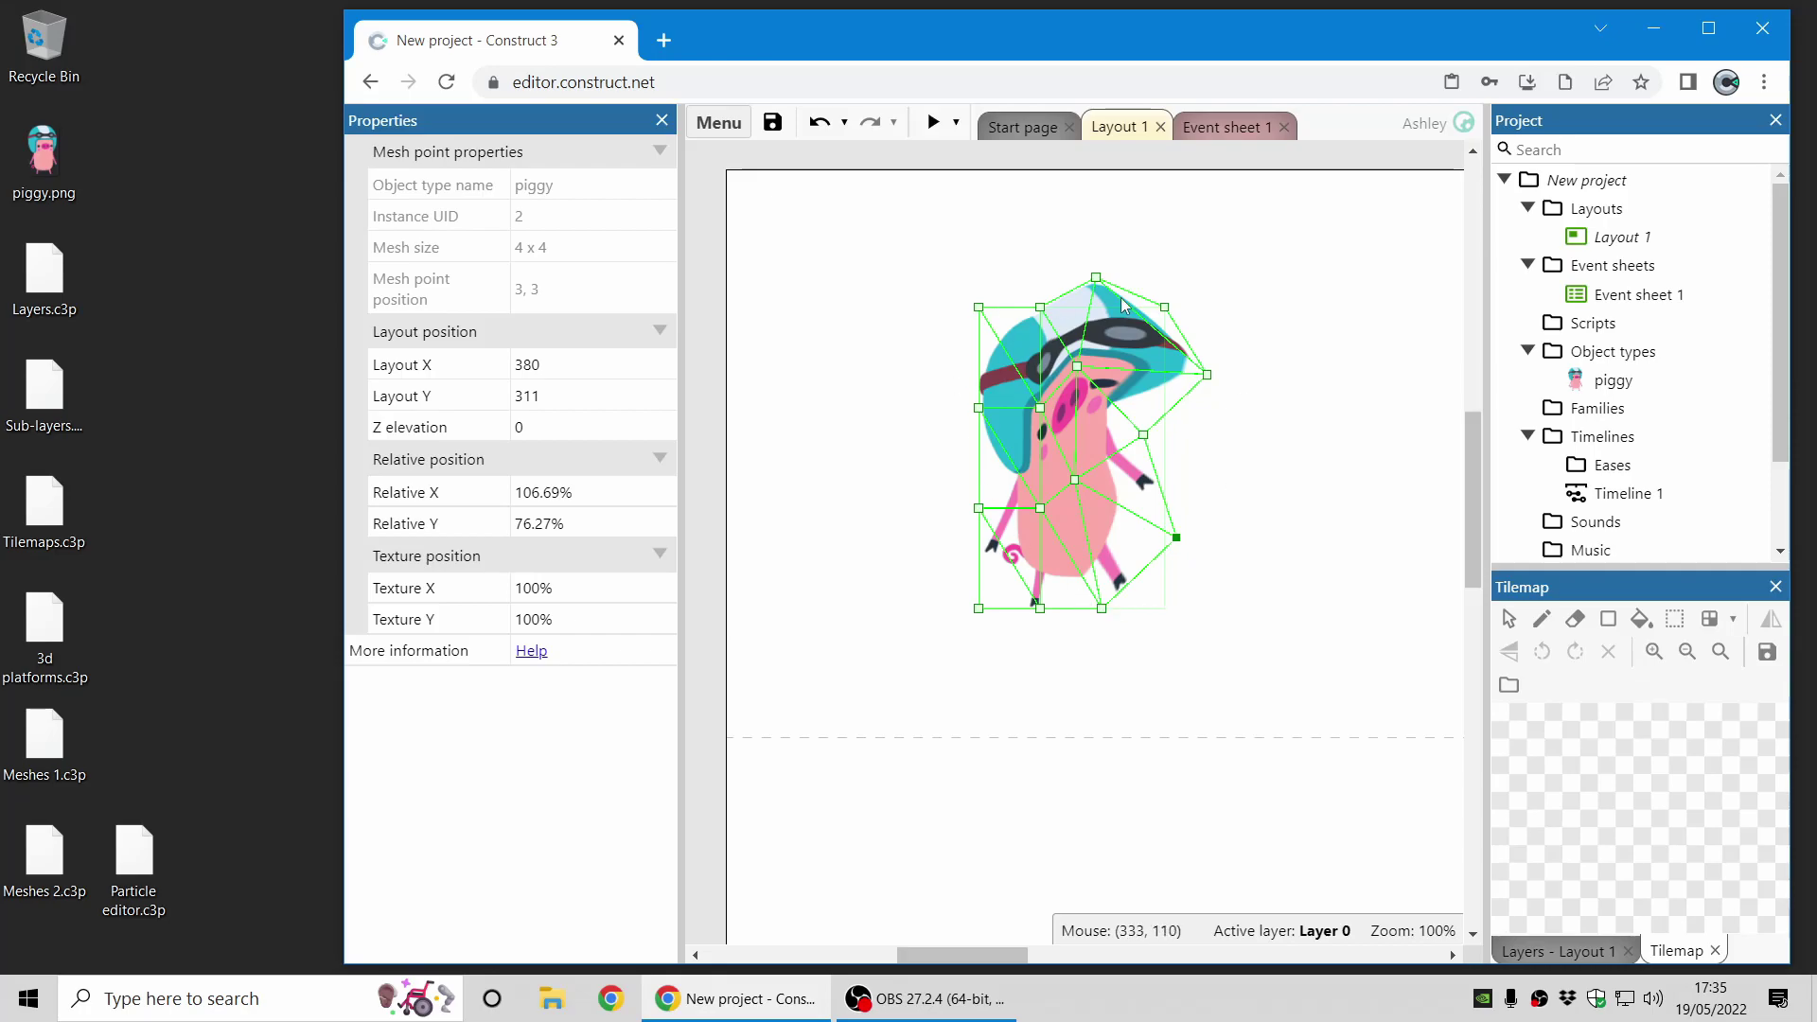
Preview the warped piggy, then close the project without saving.
{"action": "left_click", "coordinate": [932, 122]}
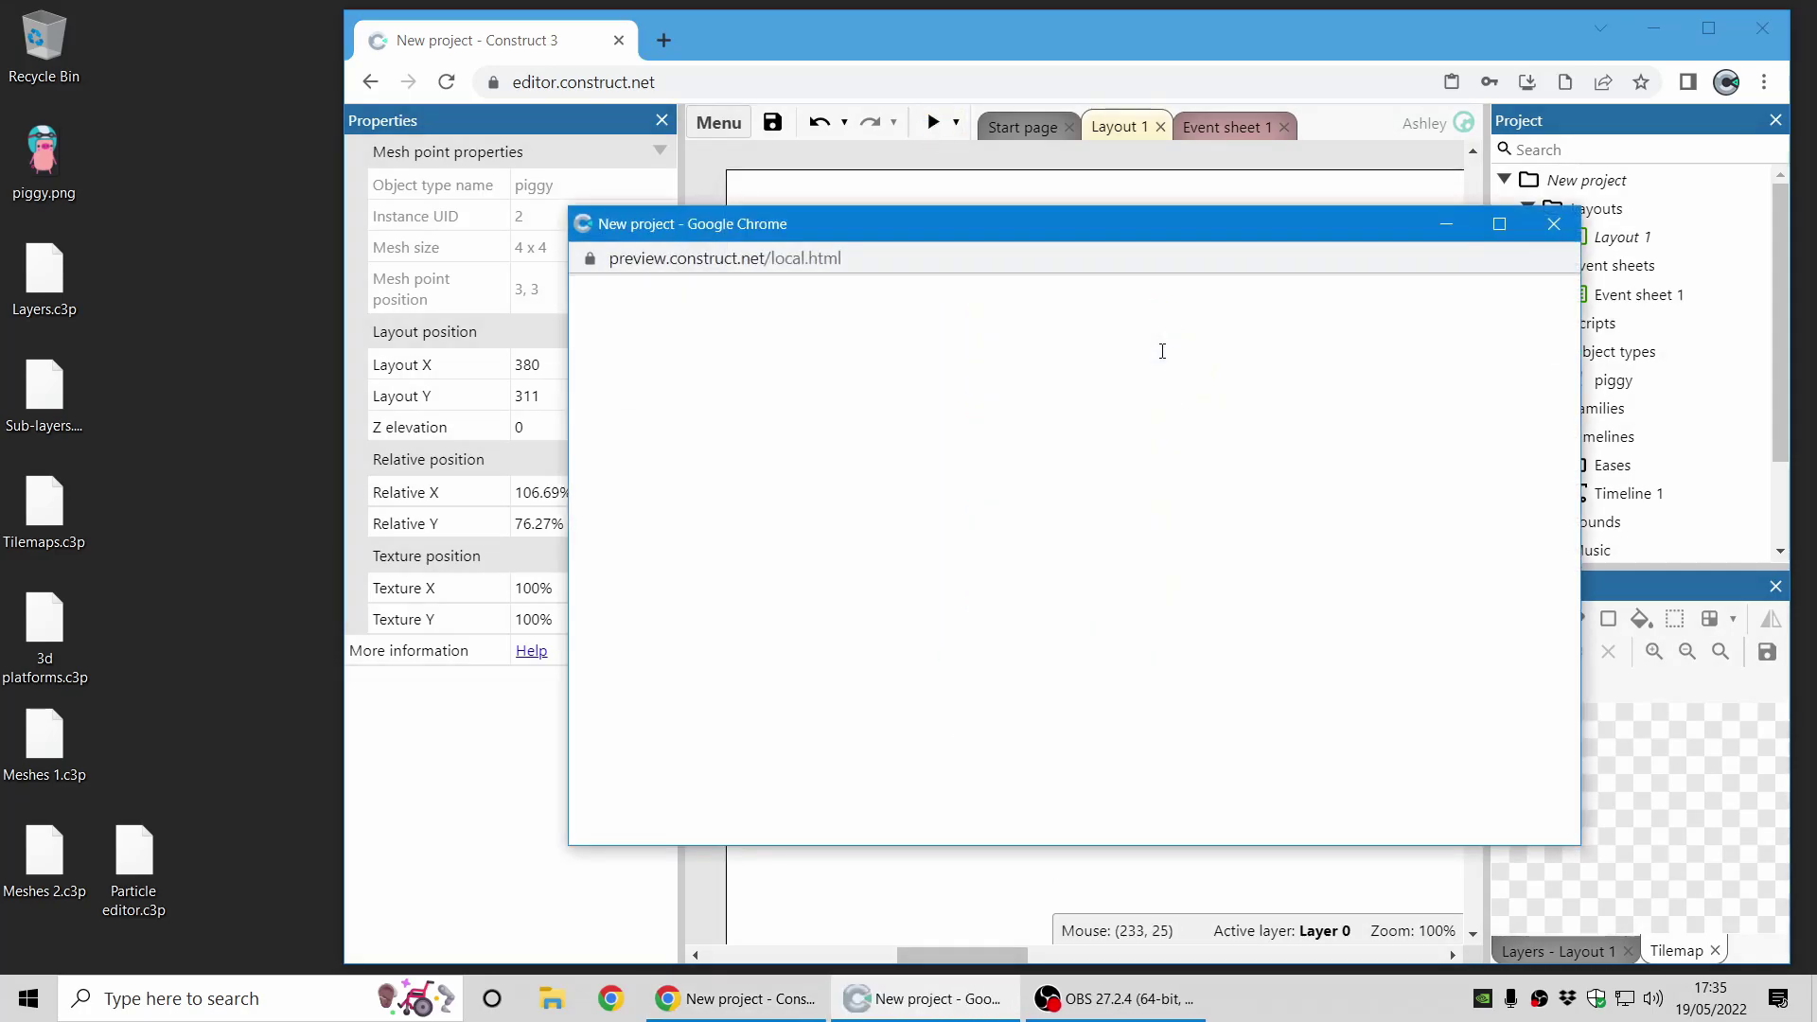
{"action": "left_click", "coordinate": [1553, 223]}
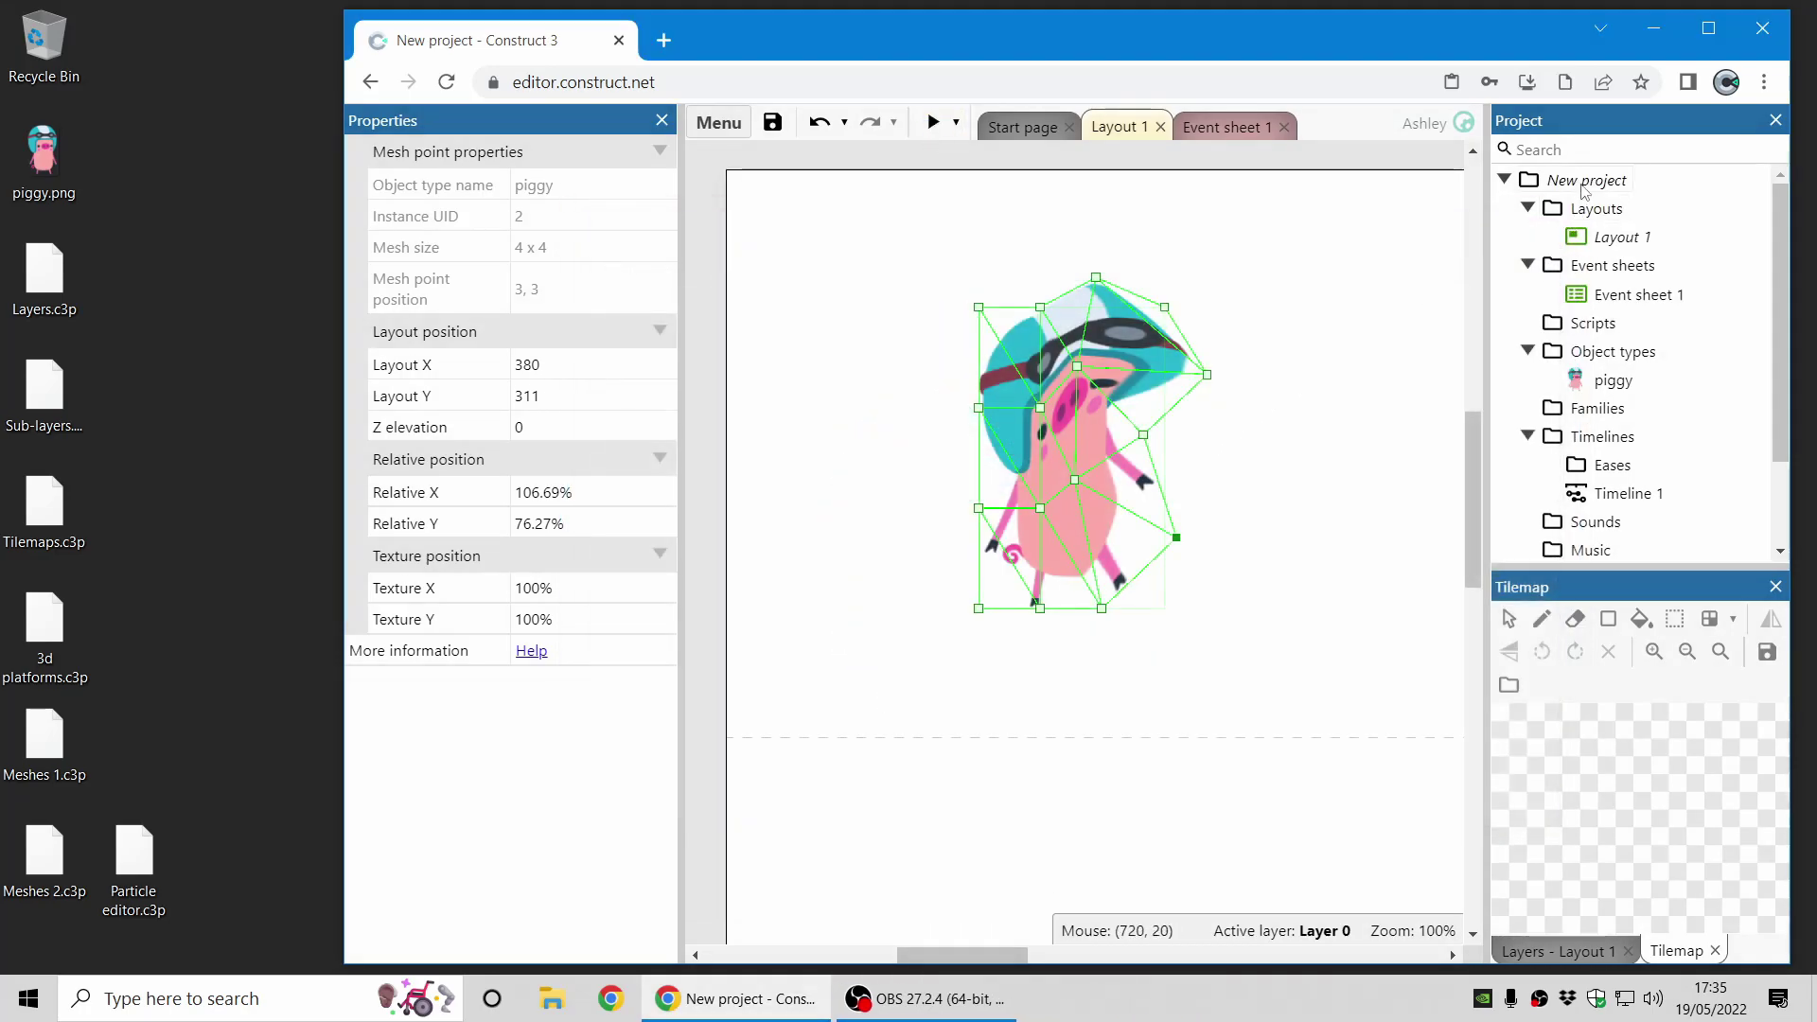
{"action": "right_click", "coordinate": [1586, 179]}
{"action": "left_click", "coordinate": [1623, 430]}
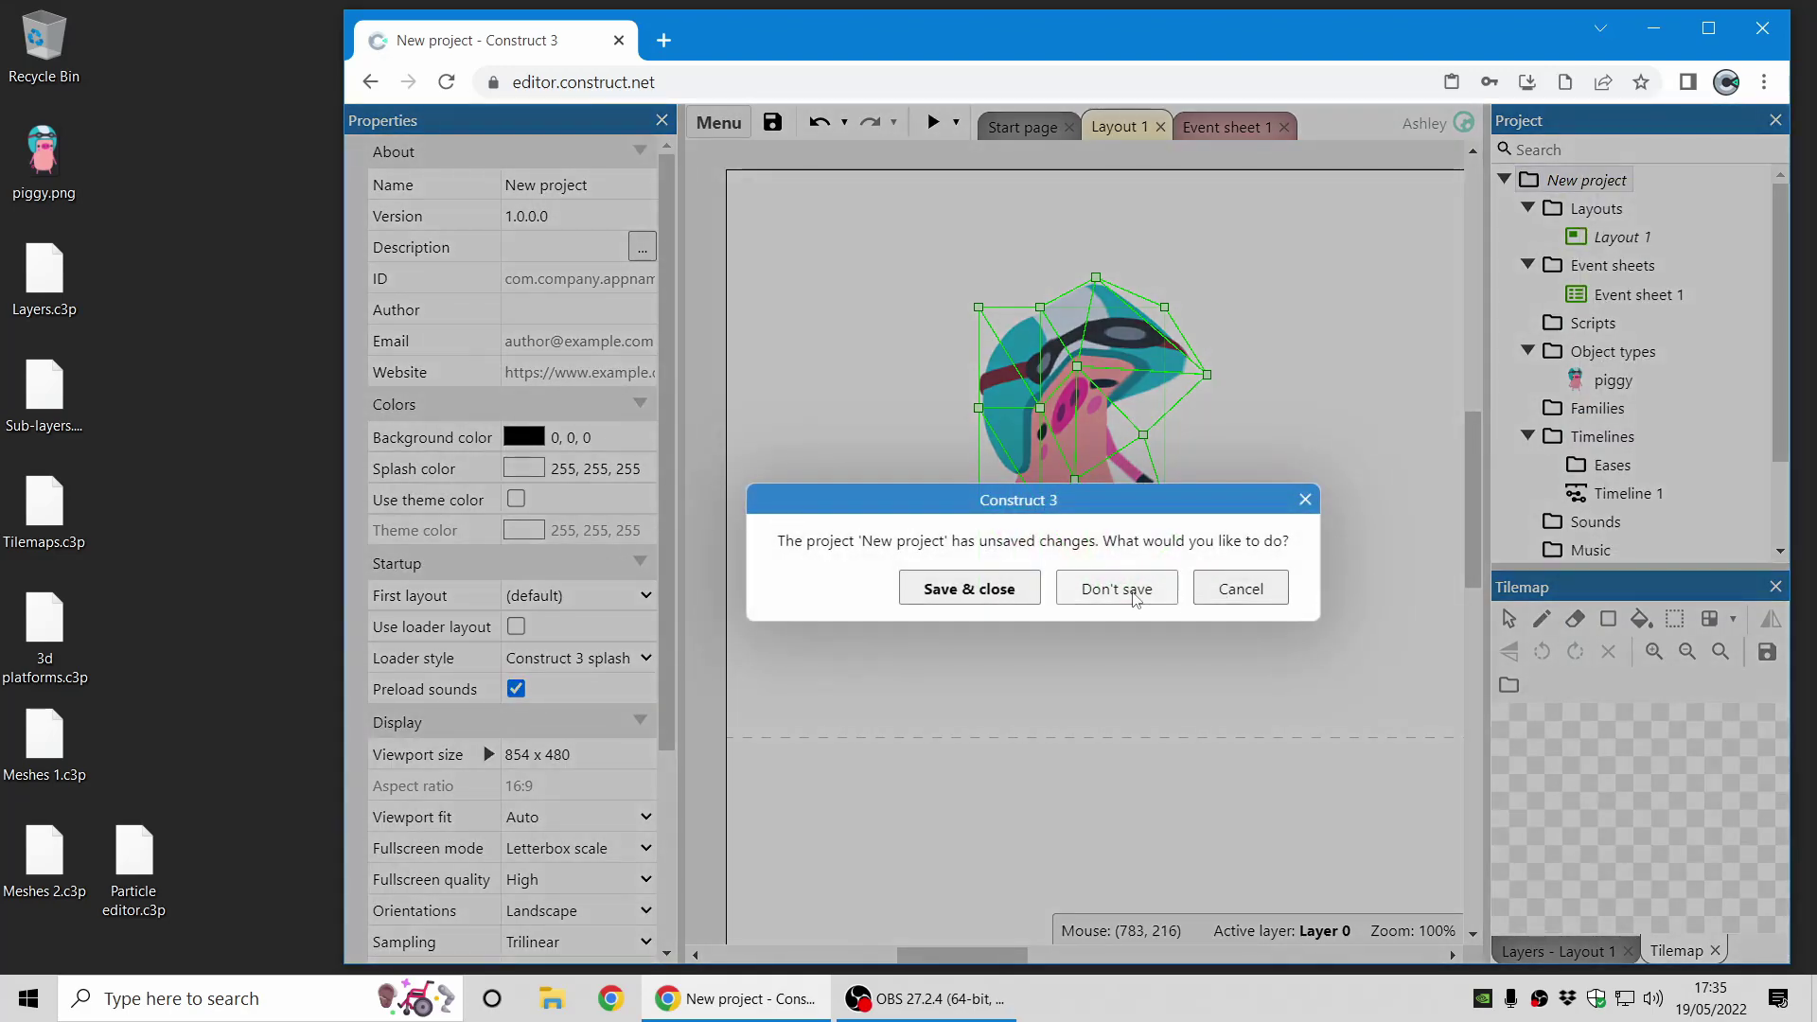
{"action": "left_click", "coordinate": [1115, 587]}
Open Meshes 2.c3p and play a preview, jumping and walking the player left.
{"action": "left_click_drag", "start_coordinate": [46, 890], "coordinate": [1104, 543]}
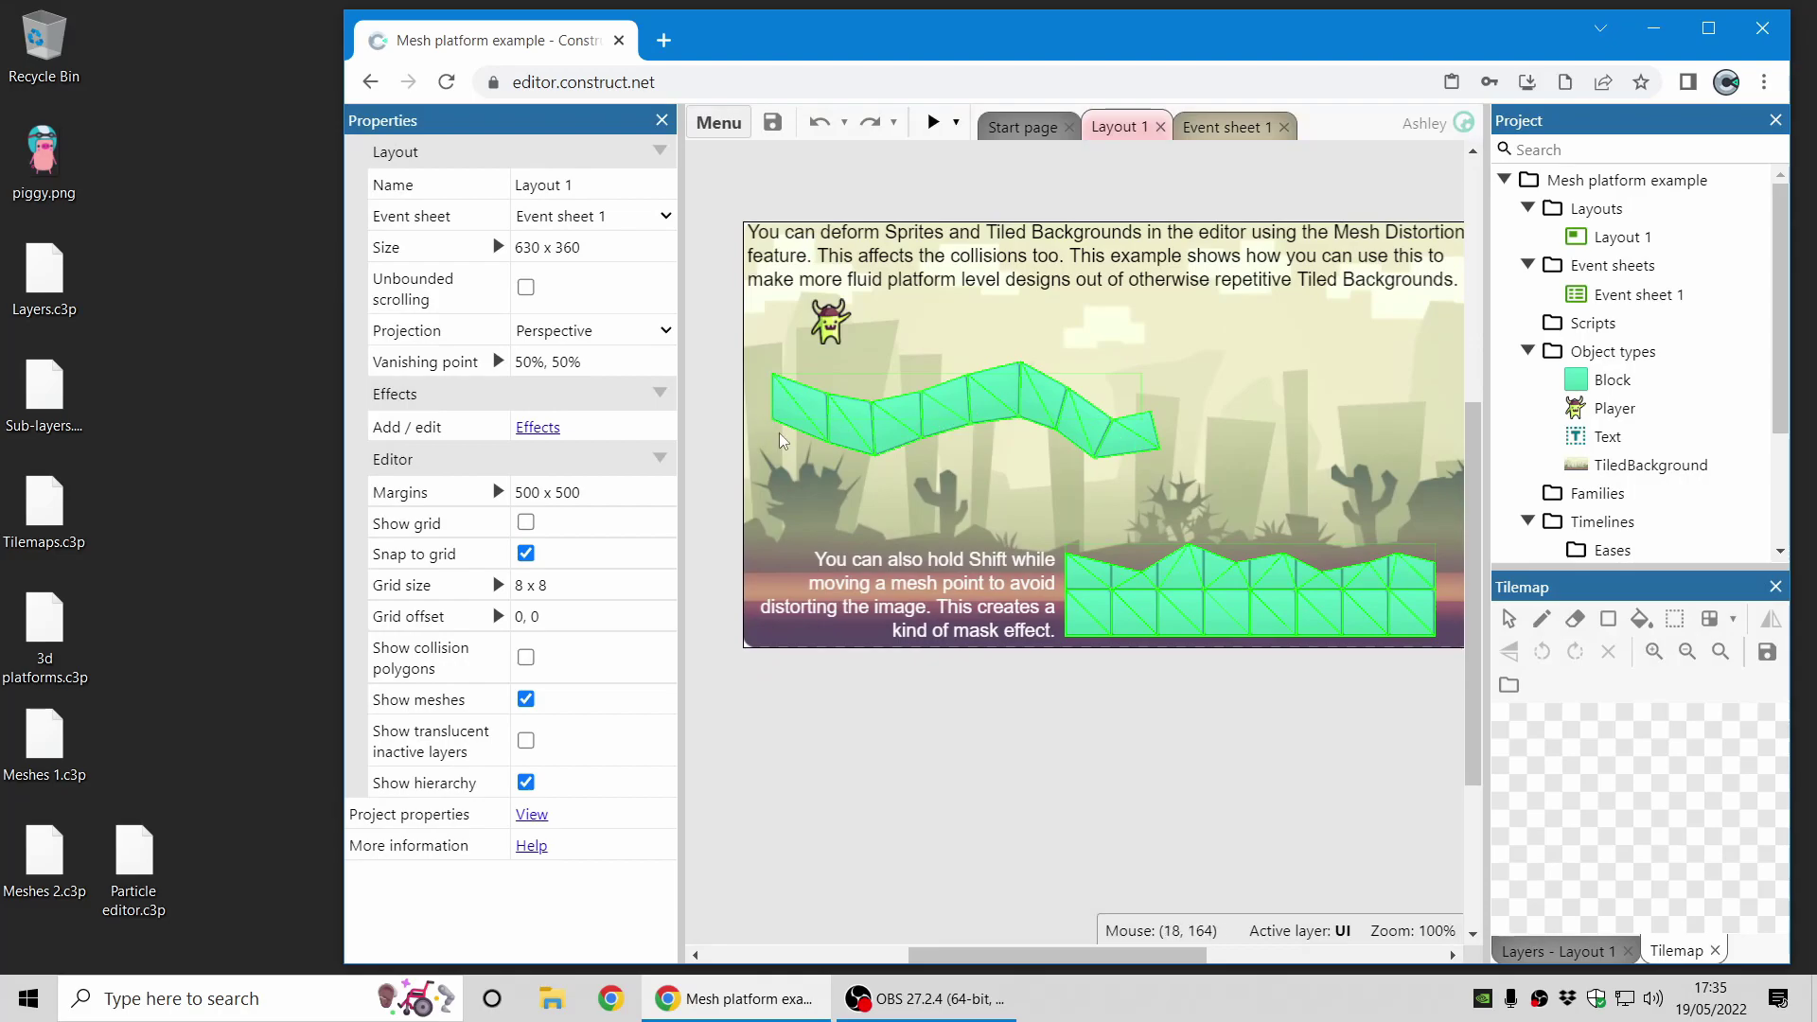
{"action": "left_click", "coordinate": [932, 122]}
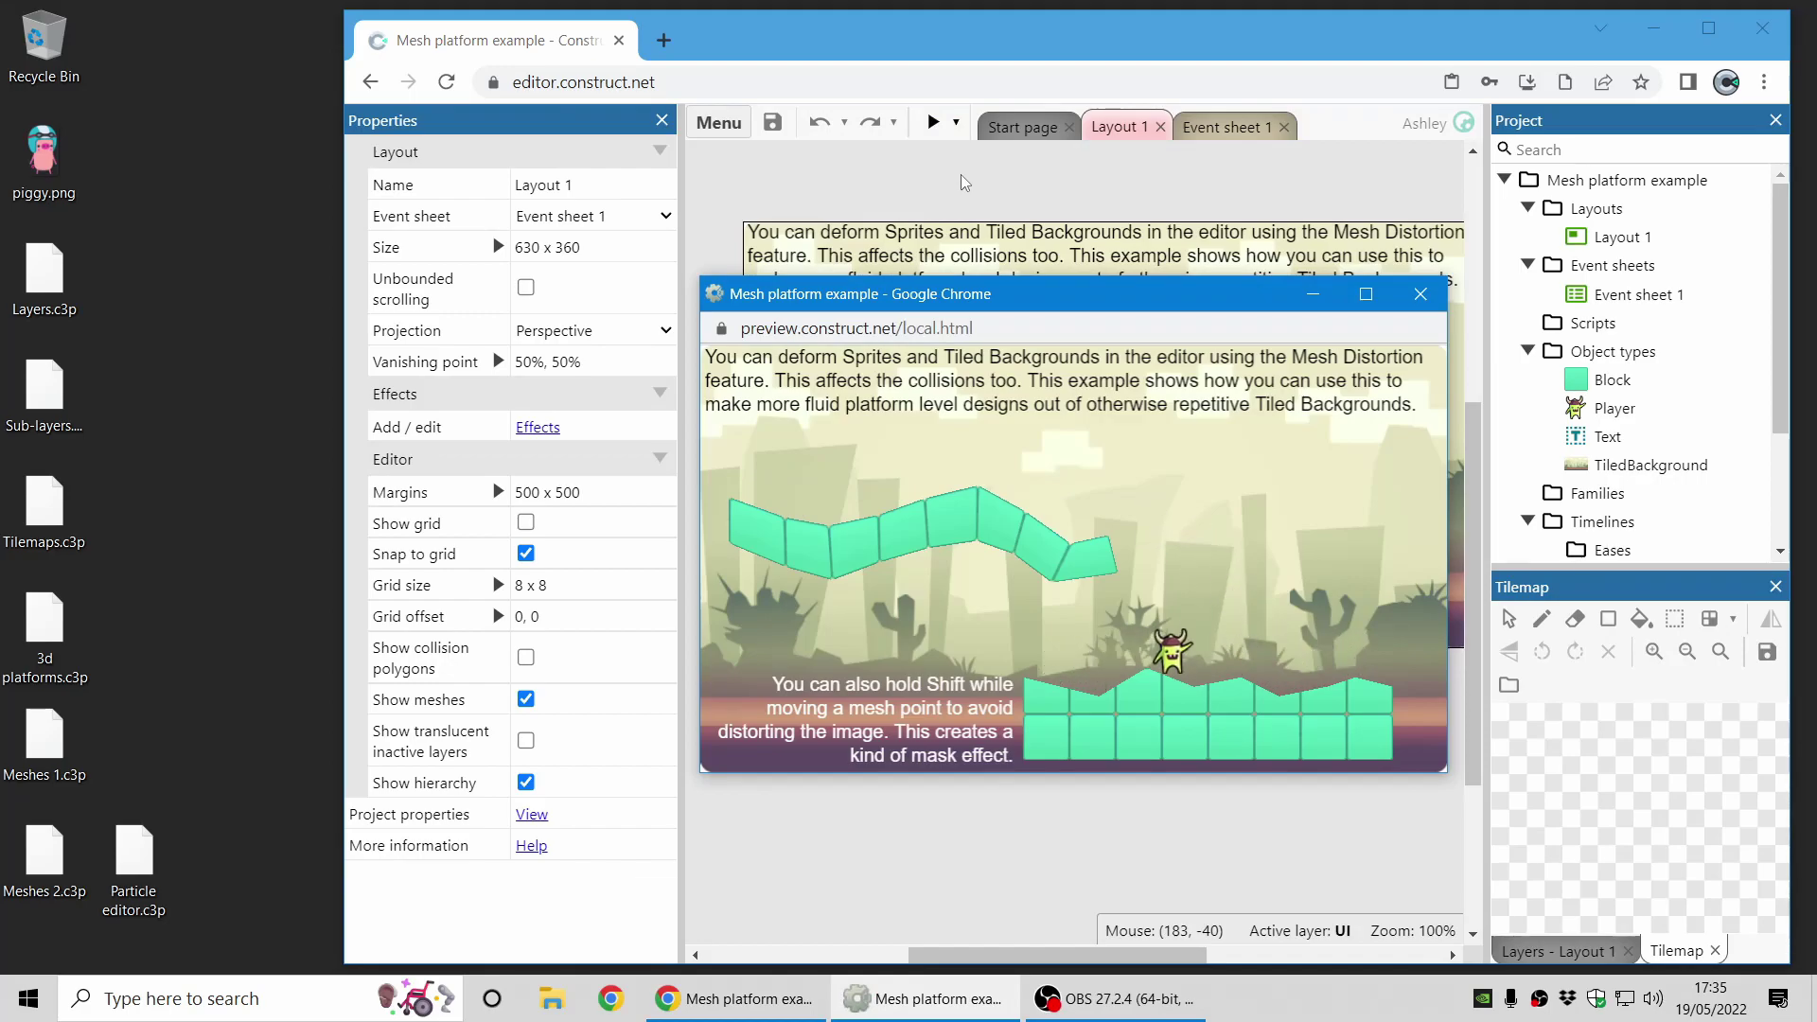
{"action": "key", "text": "Left"}
{"action": "key", "text": "Up"}
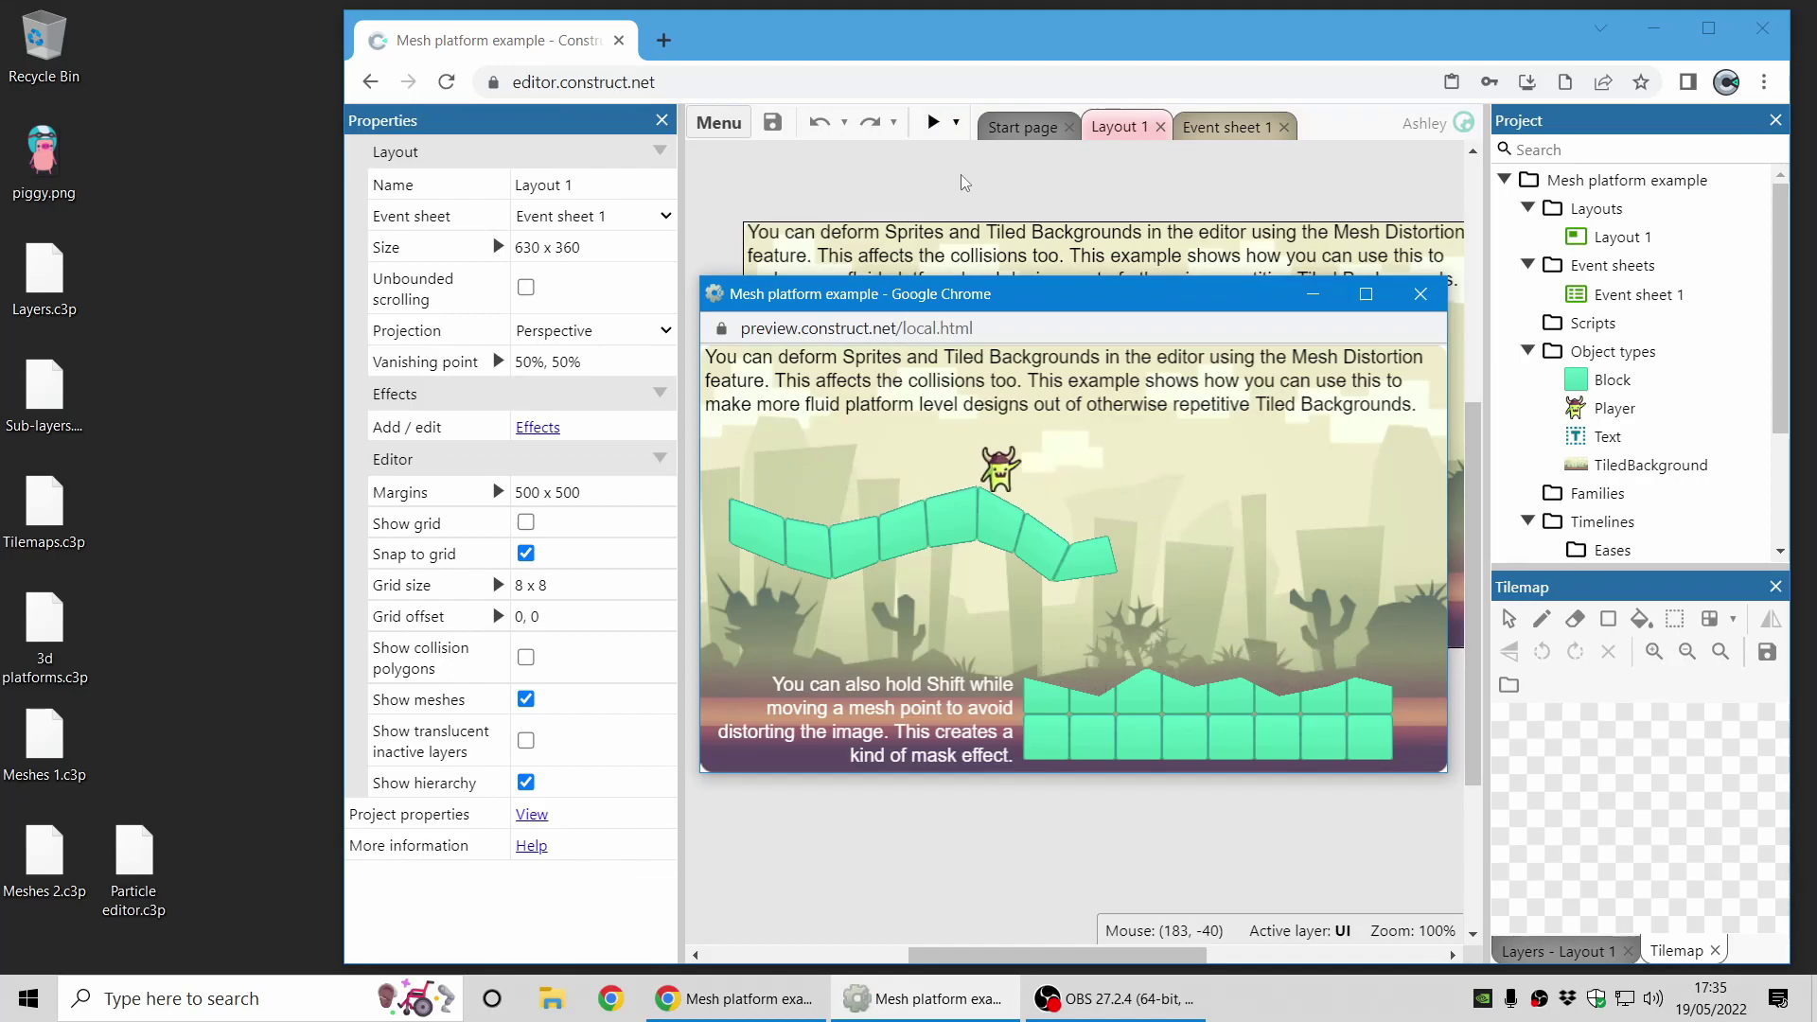
{"action": "key", "text": "Left"}
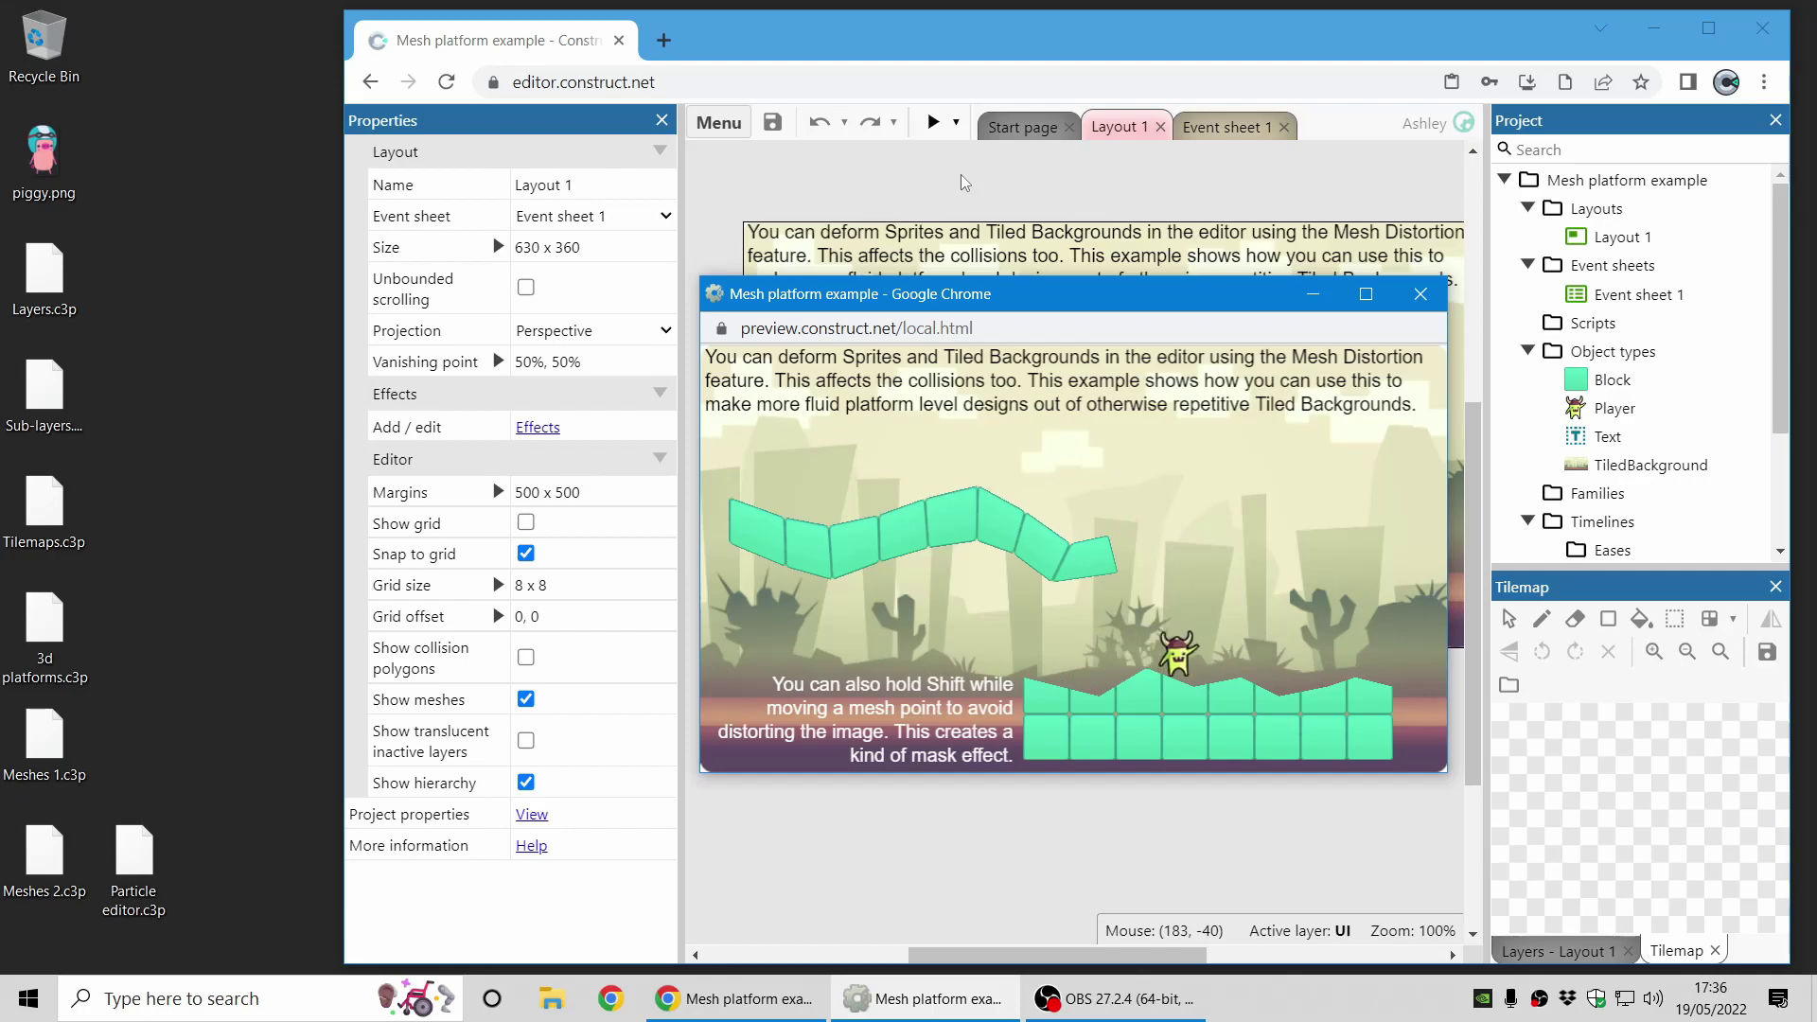
{"action": "left_click", "coordinate": [1421, 297]}
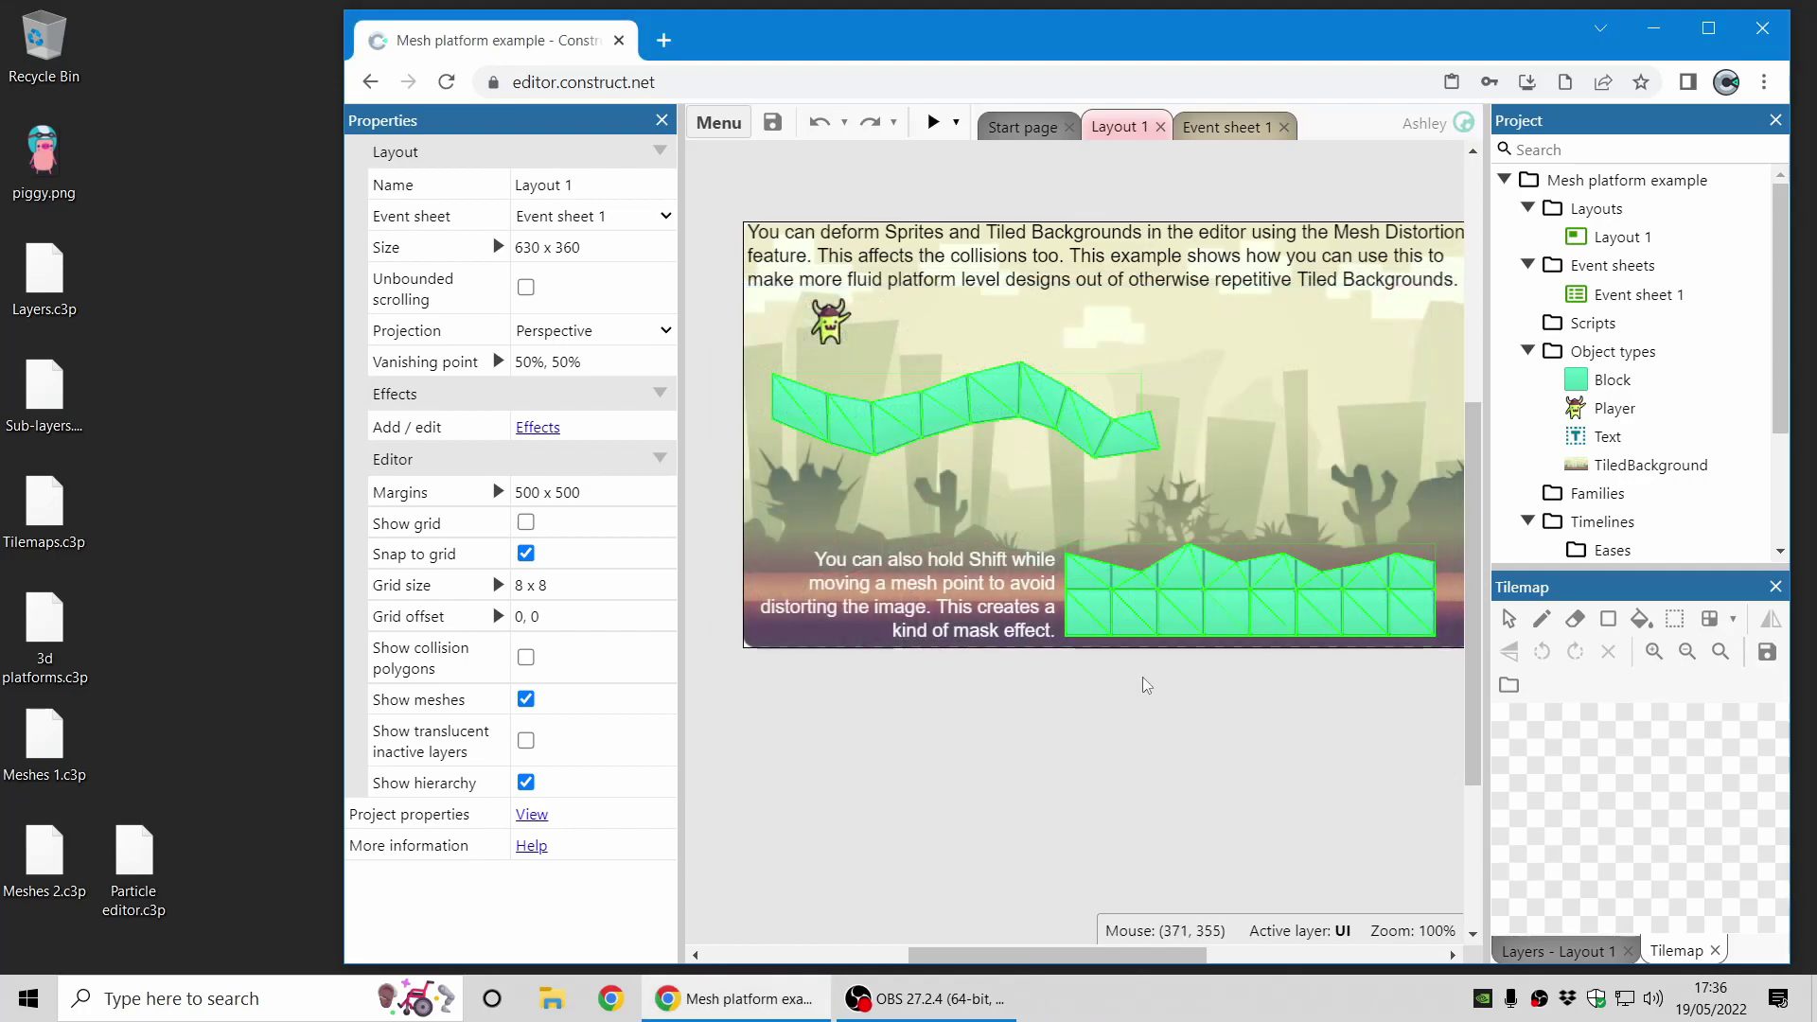
Drag the Block platform's bottom-right mesh point right into a long slope and test it.
{"action": "left_click", "coordinate": [1138, 442]}
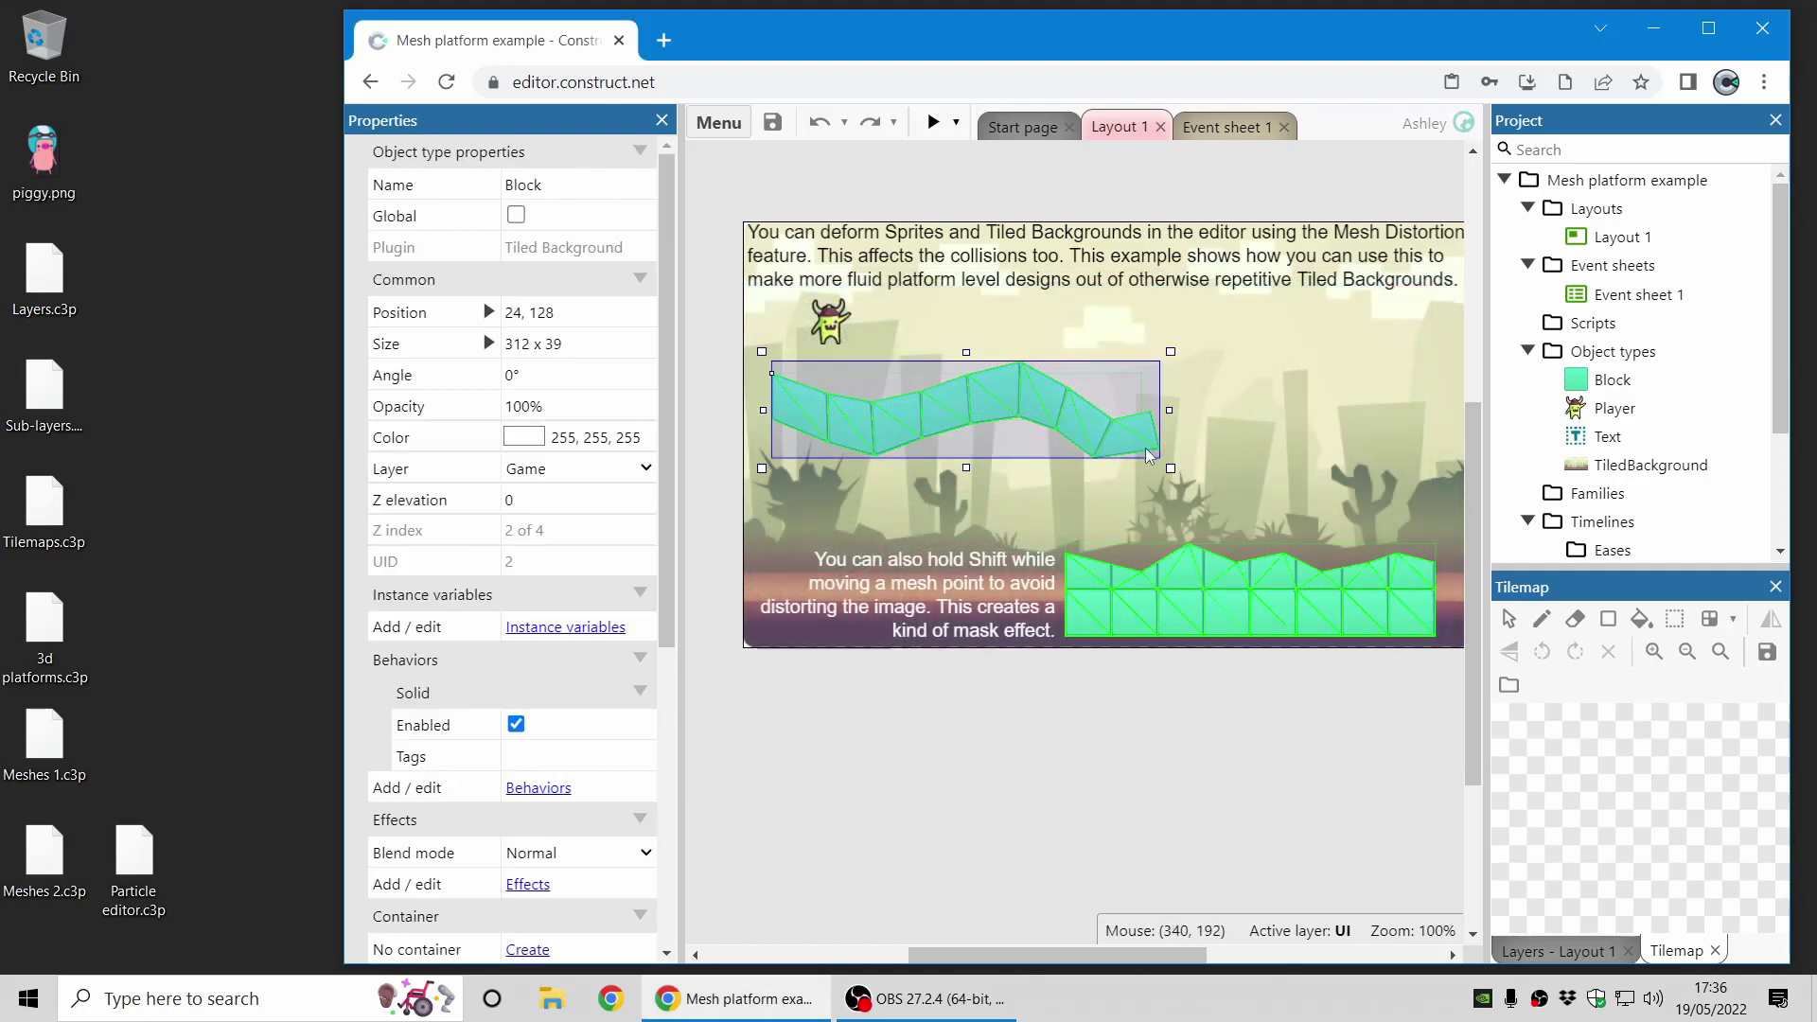
{"action": "left_click", "coordinate": [1148, 455]}
{"action": "left_click_drag", "start_coordinate": [1153, 449], "coordinate": [1275, 474]}
{"action": "left_click", "coordinate": [931, 122]}
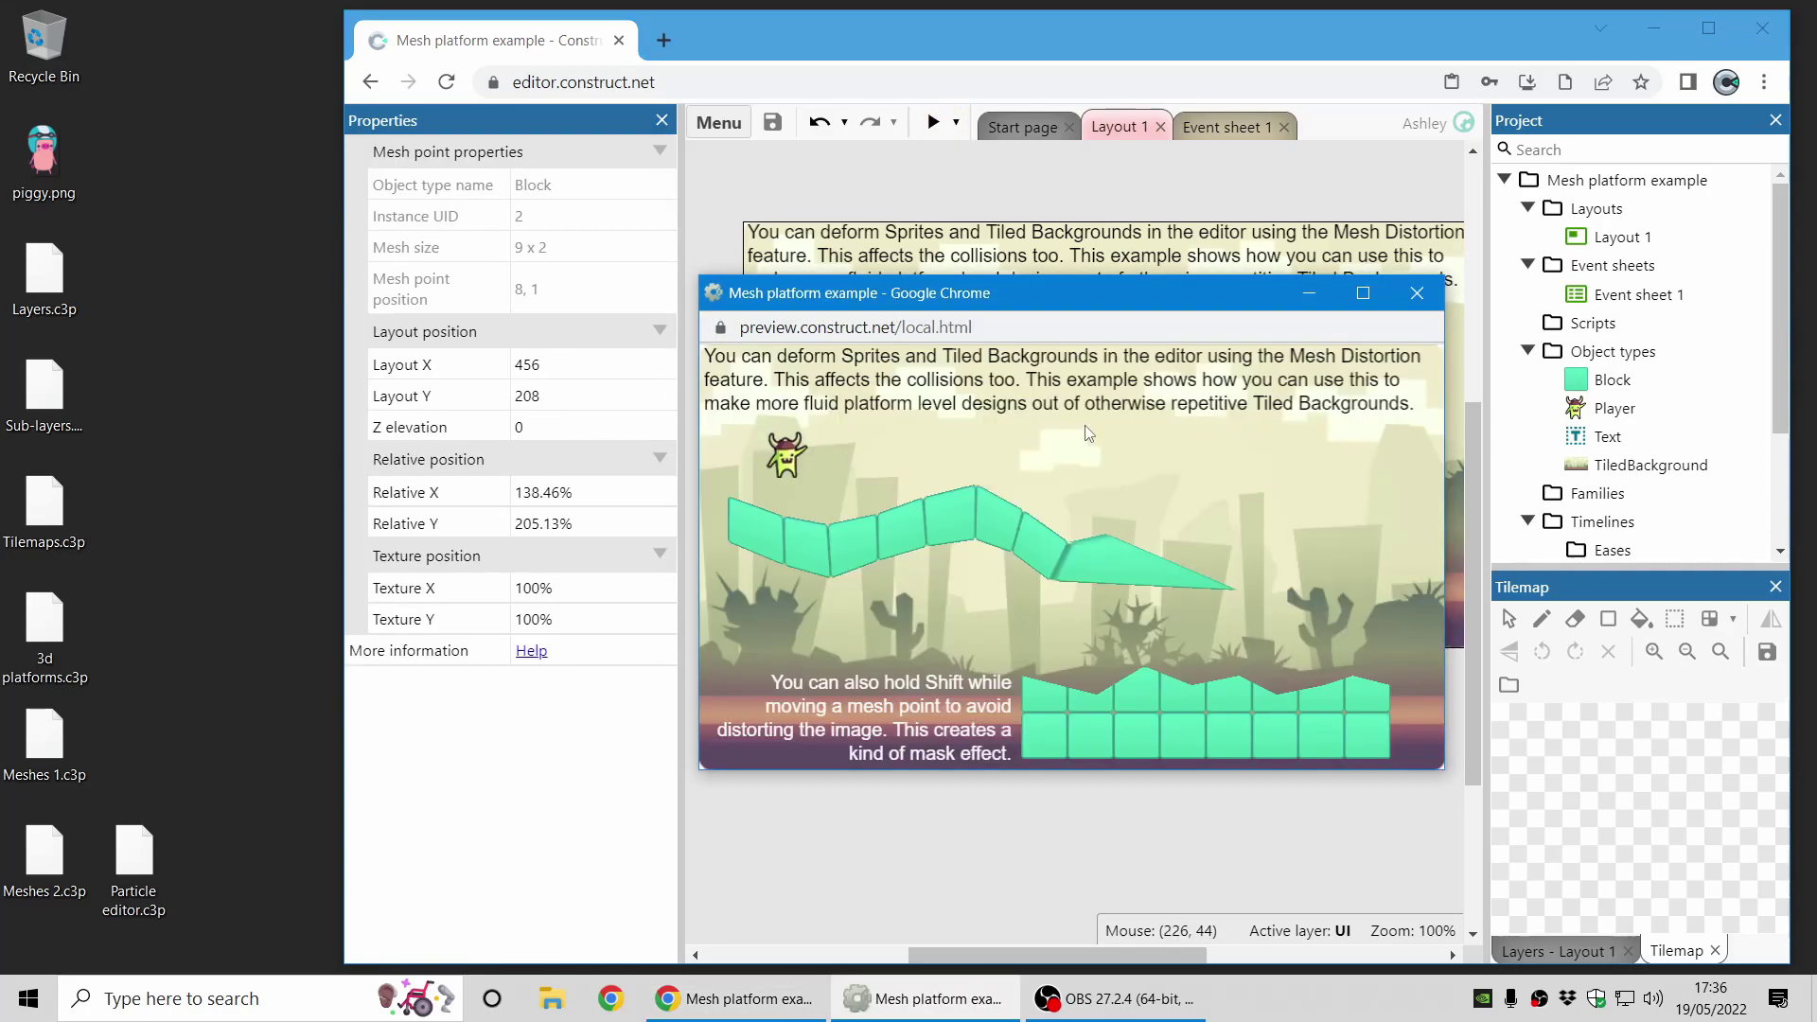
{"action": "key", "text": "Right"}
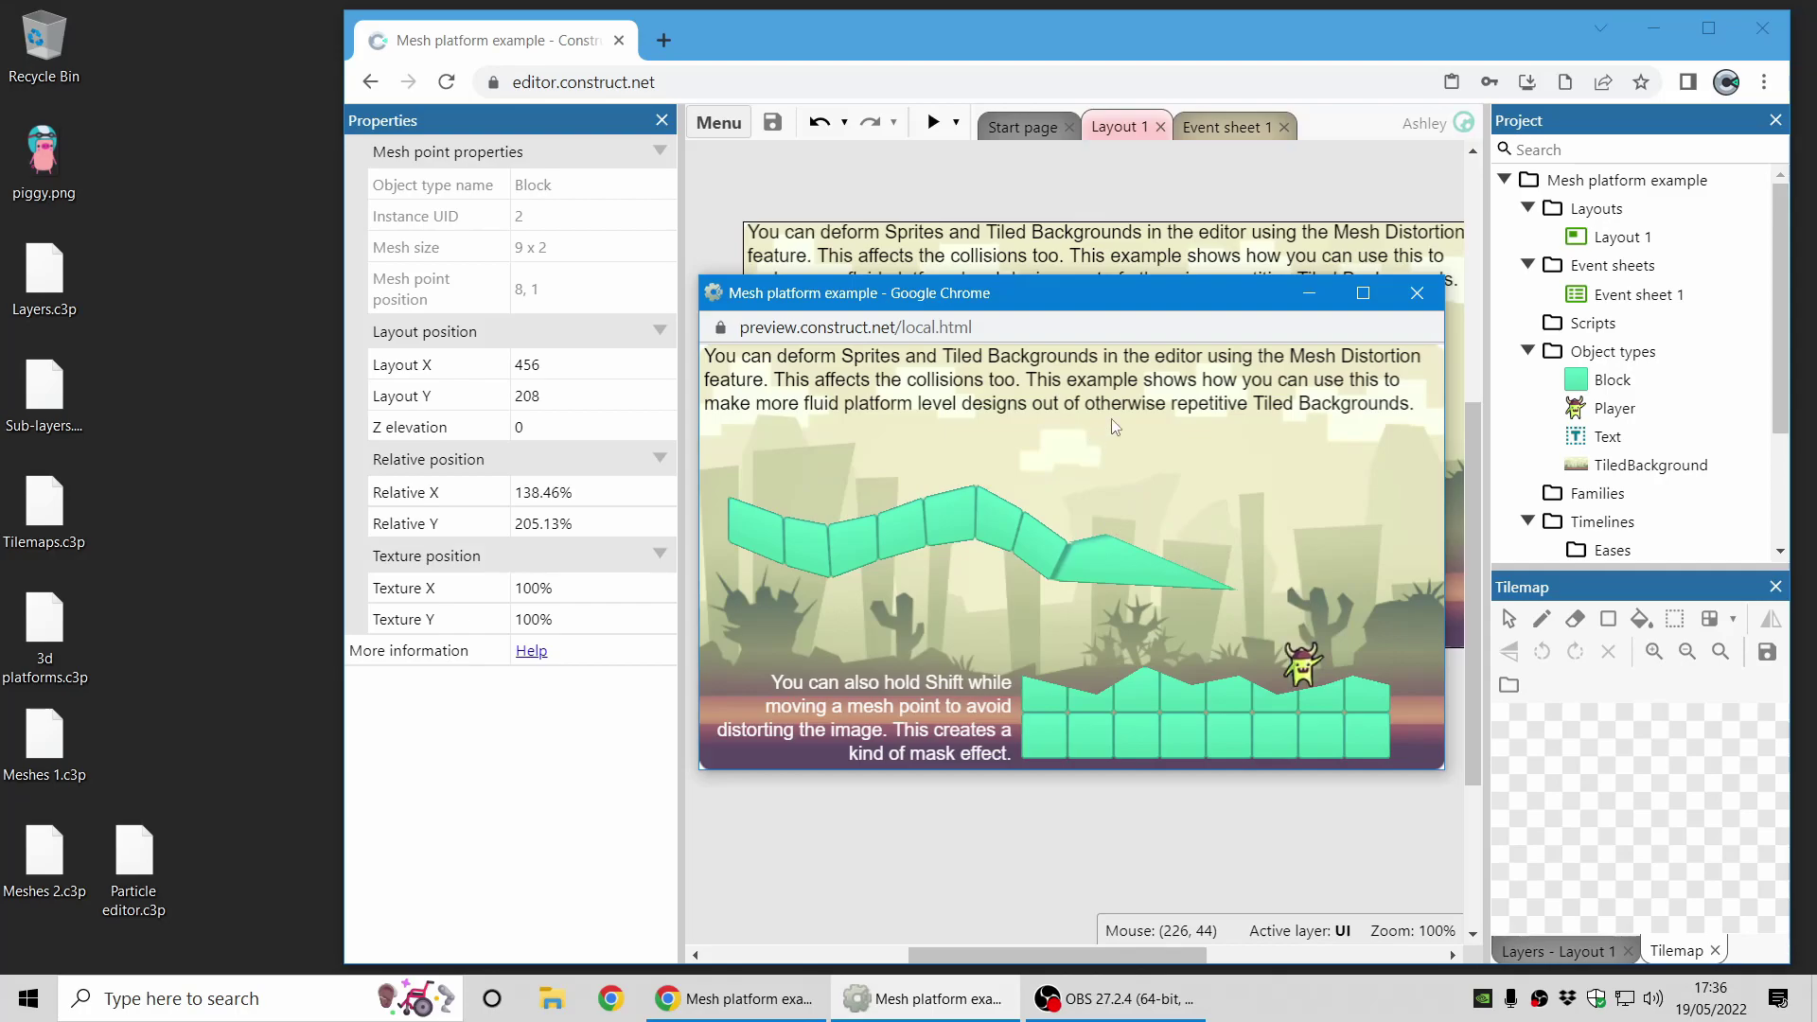
{"action": "left_click", "coordinate": [1416, 295]}
Close the mesh platform project.
{"action": "right_click", "coordinate": [1615, 181]}
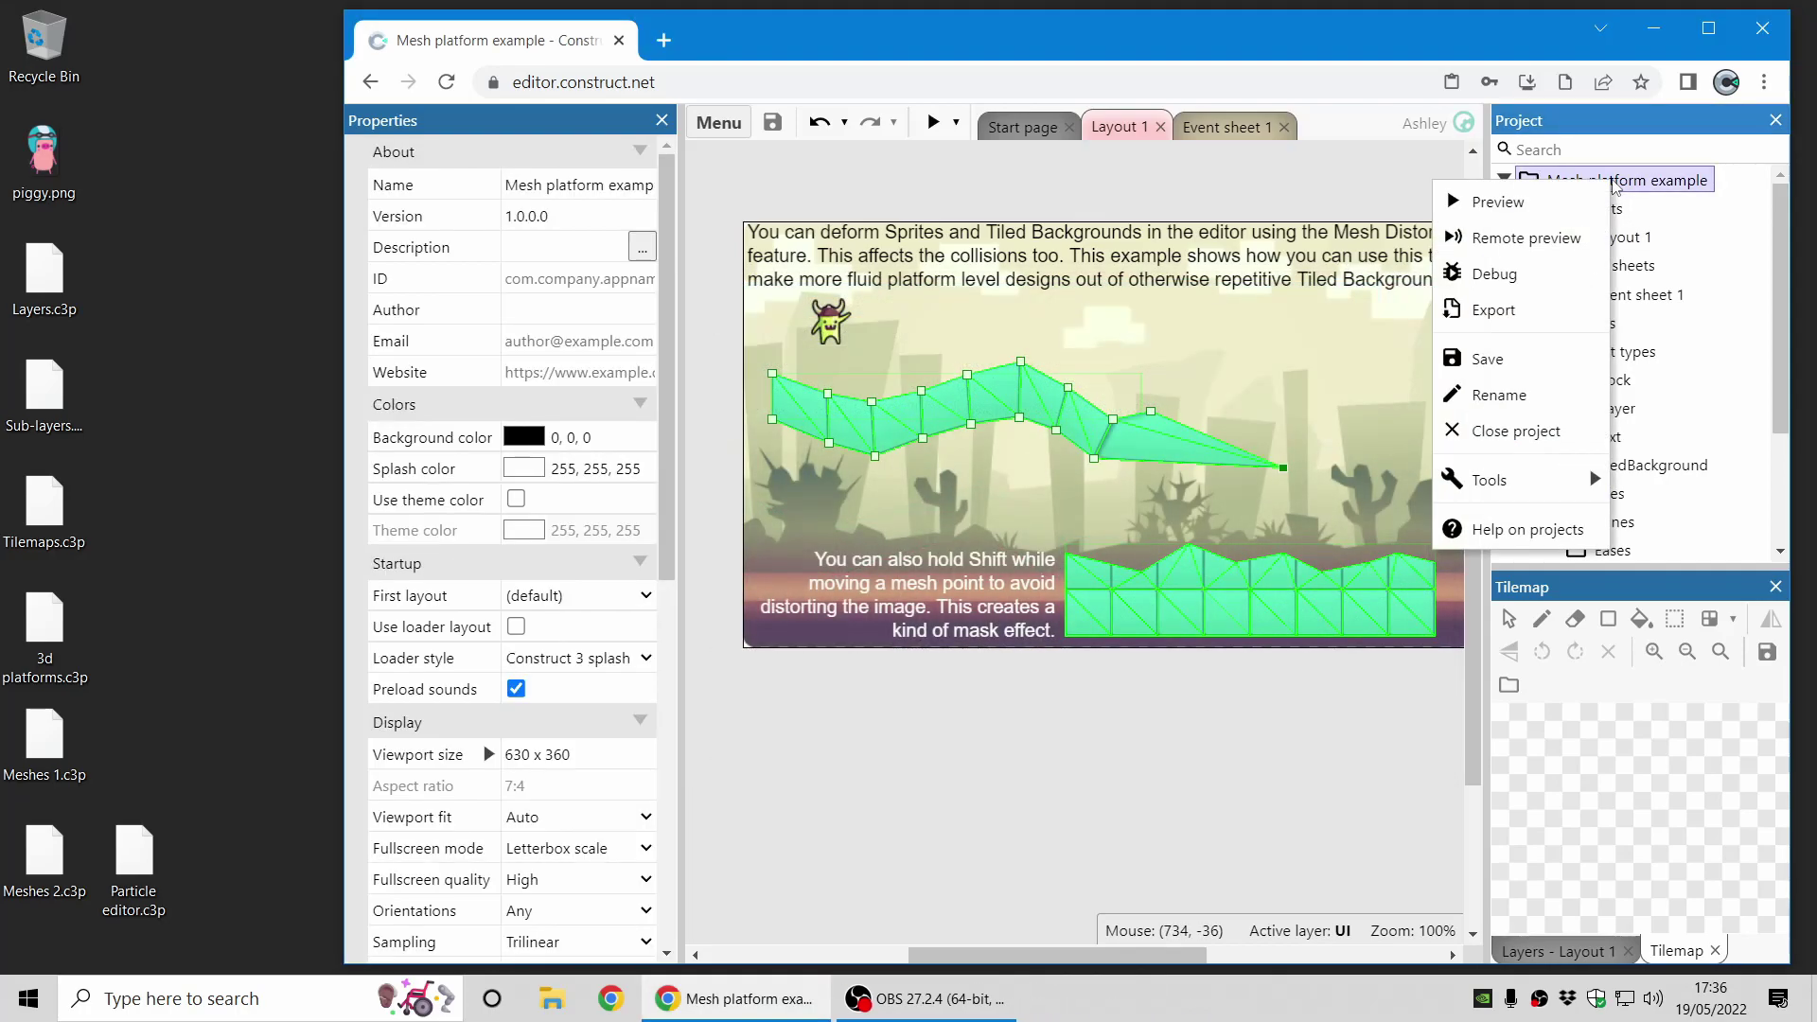
{"action": "left_click", "coordinate": [1533, 431]}
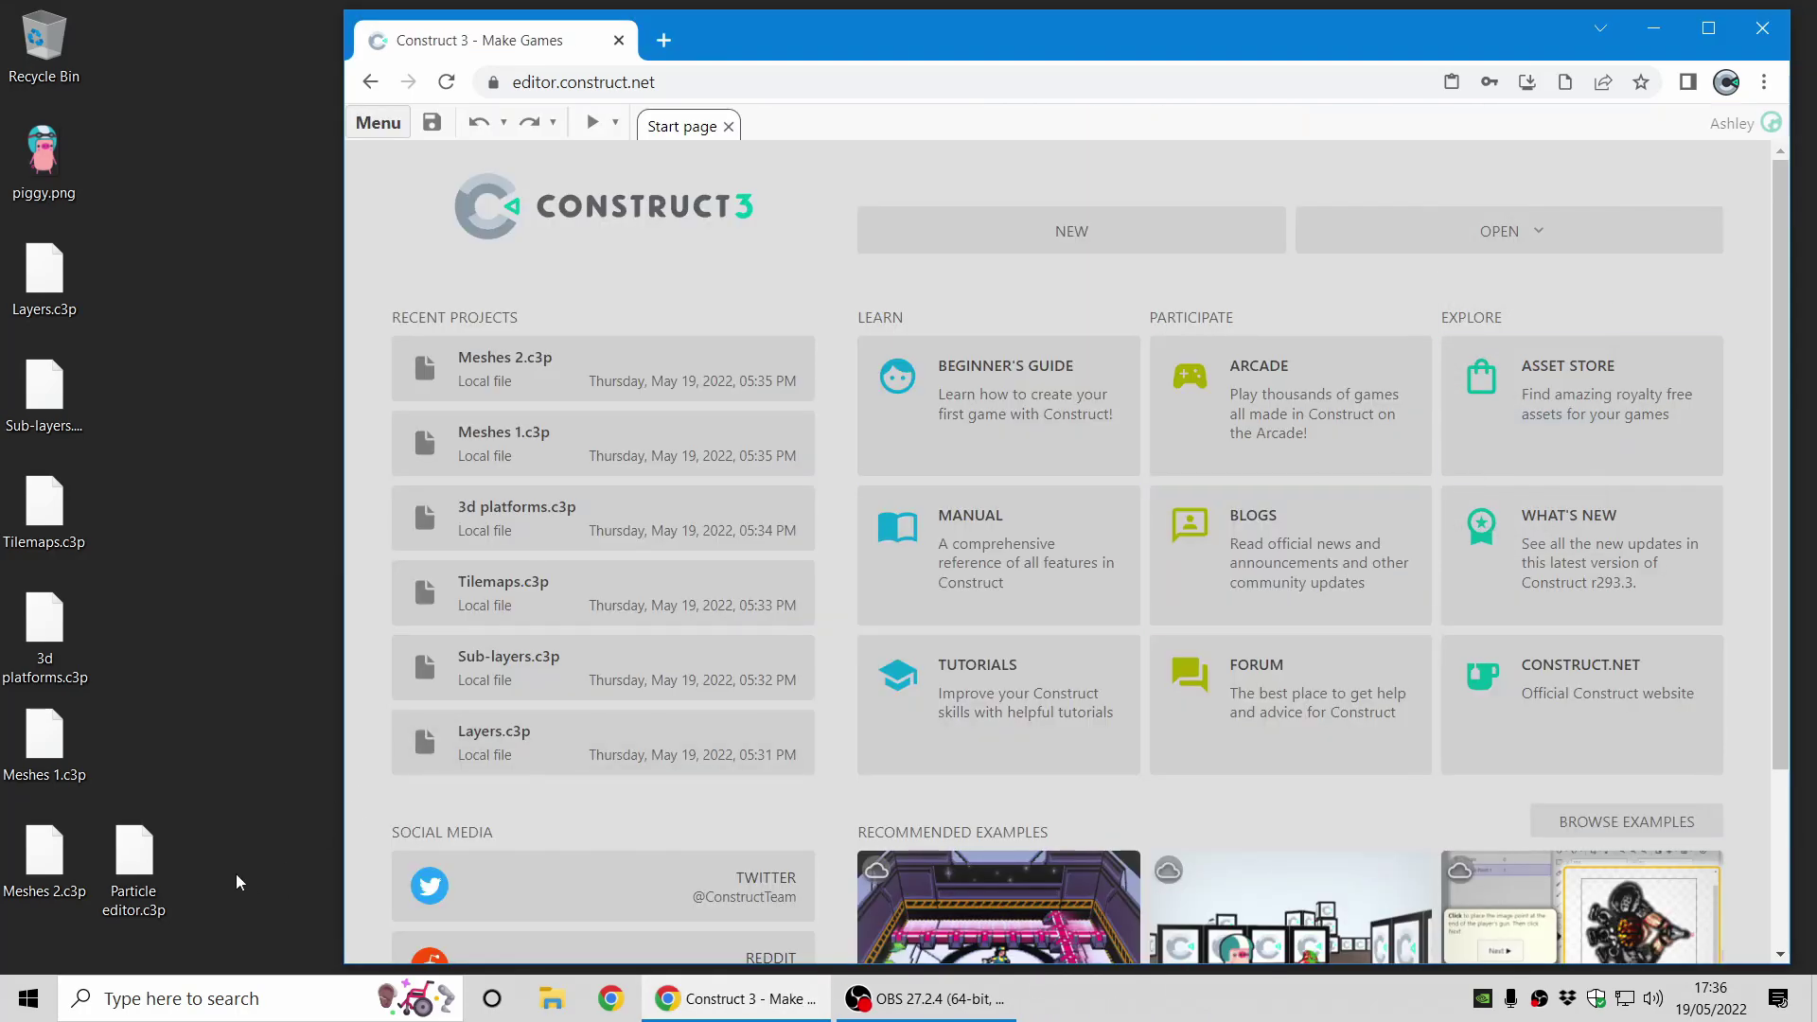
{"action": "left_click", "coordinate": [134, 856]}
Open Particle editor.c3p and reposition the Particles emitter on the layout.
{"action": "left_click_drag", "start_coordinate": [134, 857], "coordinate": [1141, 480]}
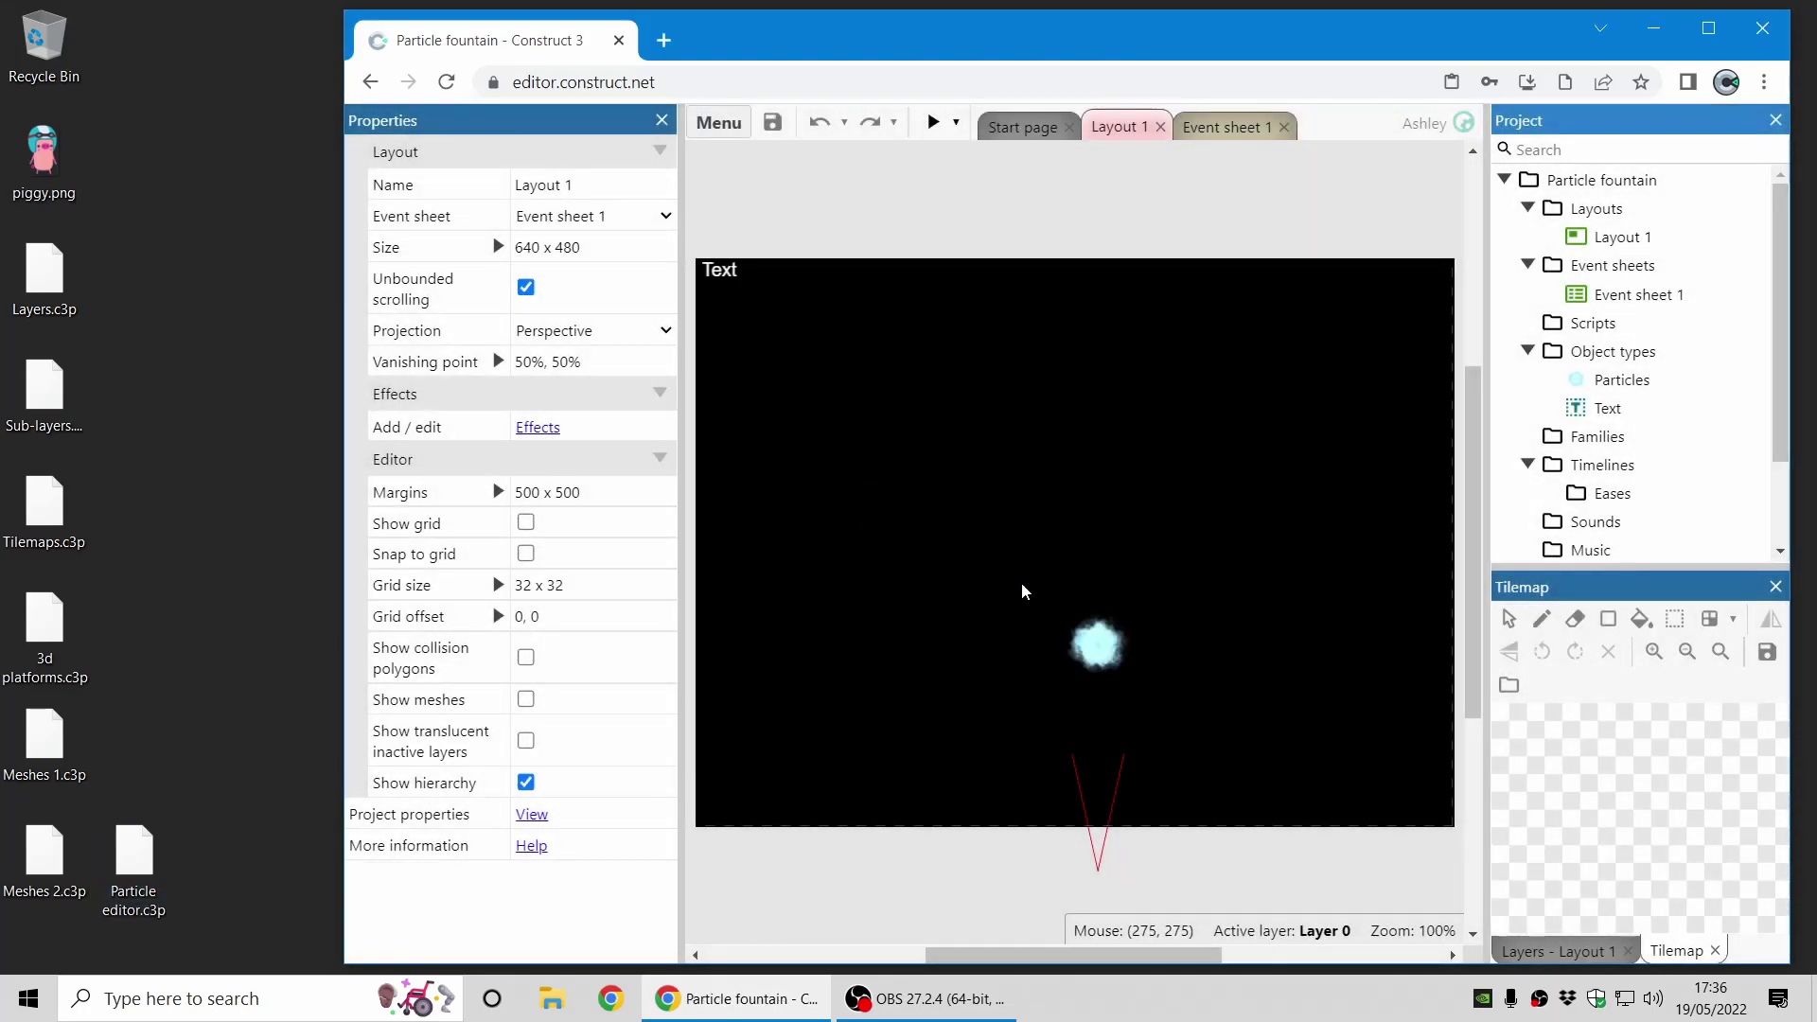
{"action": "middle_click_drag", "start_coordinate": [1022, 592], "coordinate": [1047, 527]}
{"action": "left_click_drag", "start_coordinate": [1125, 743], "coordinate": [1049, 714]}
{"action": "middle_click_drag", "start_coordinate": [1093, 674], "coordinate": [974, 628]}
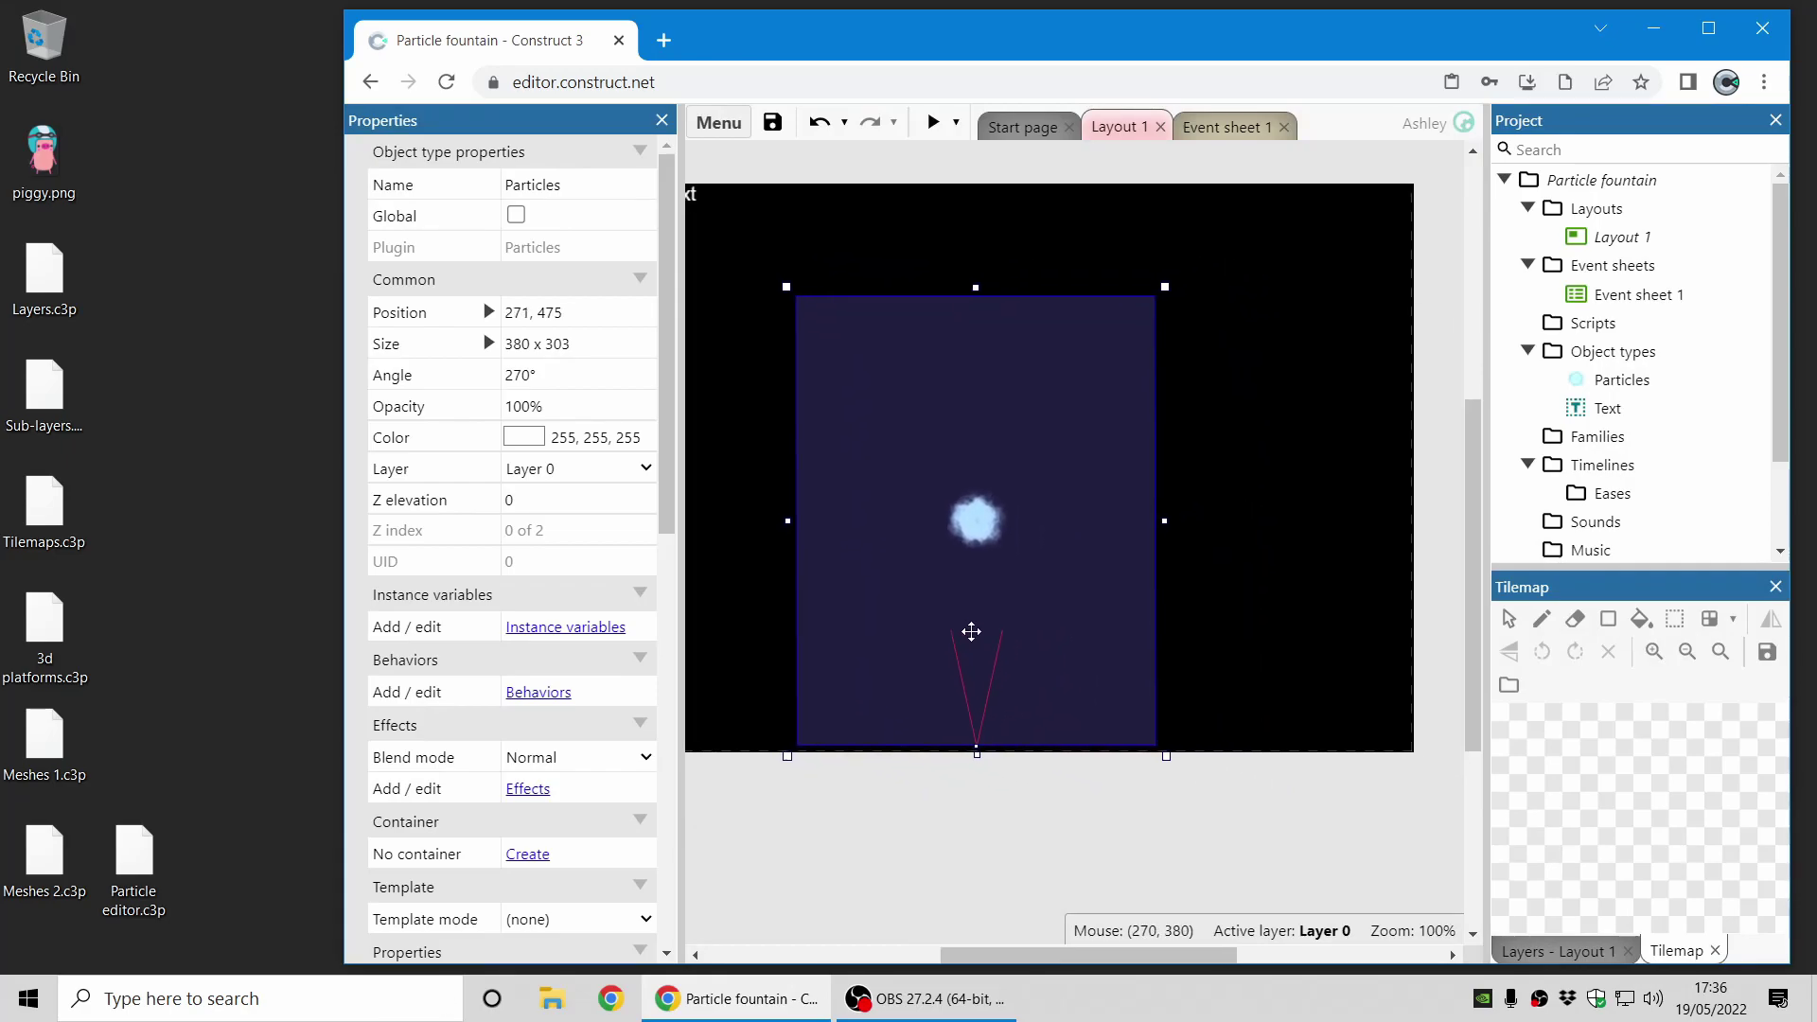
{"action": "scroll", "coordinate": [488, 645], "scroll_direction": "down", "scroll_amount": 6}
{"action": "scroll", "coordinate": [488, 645], "scroll_direction": "down", "scroll_amount": 1}
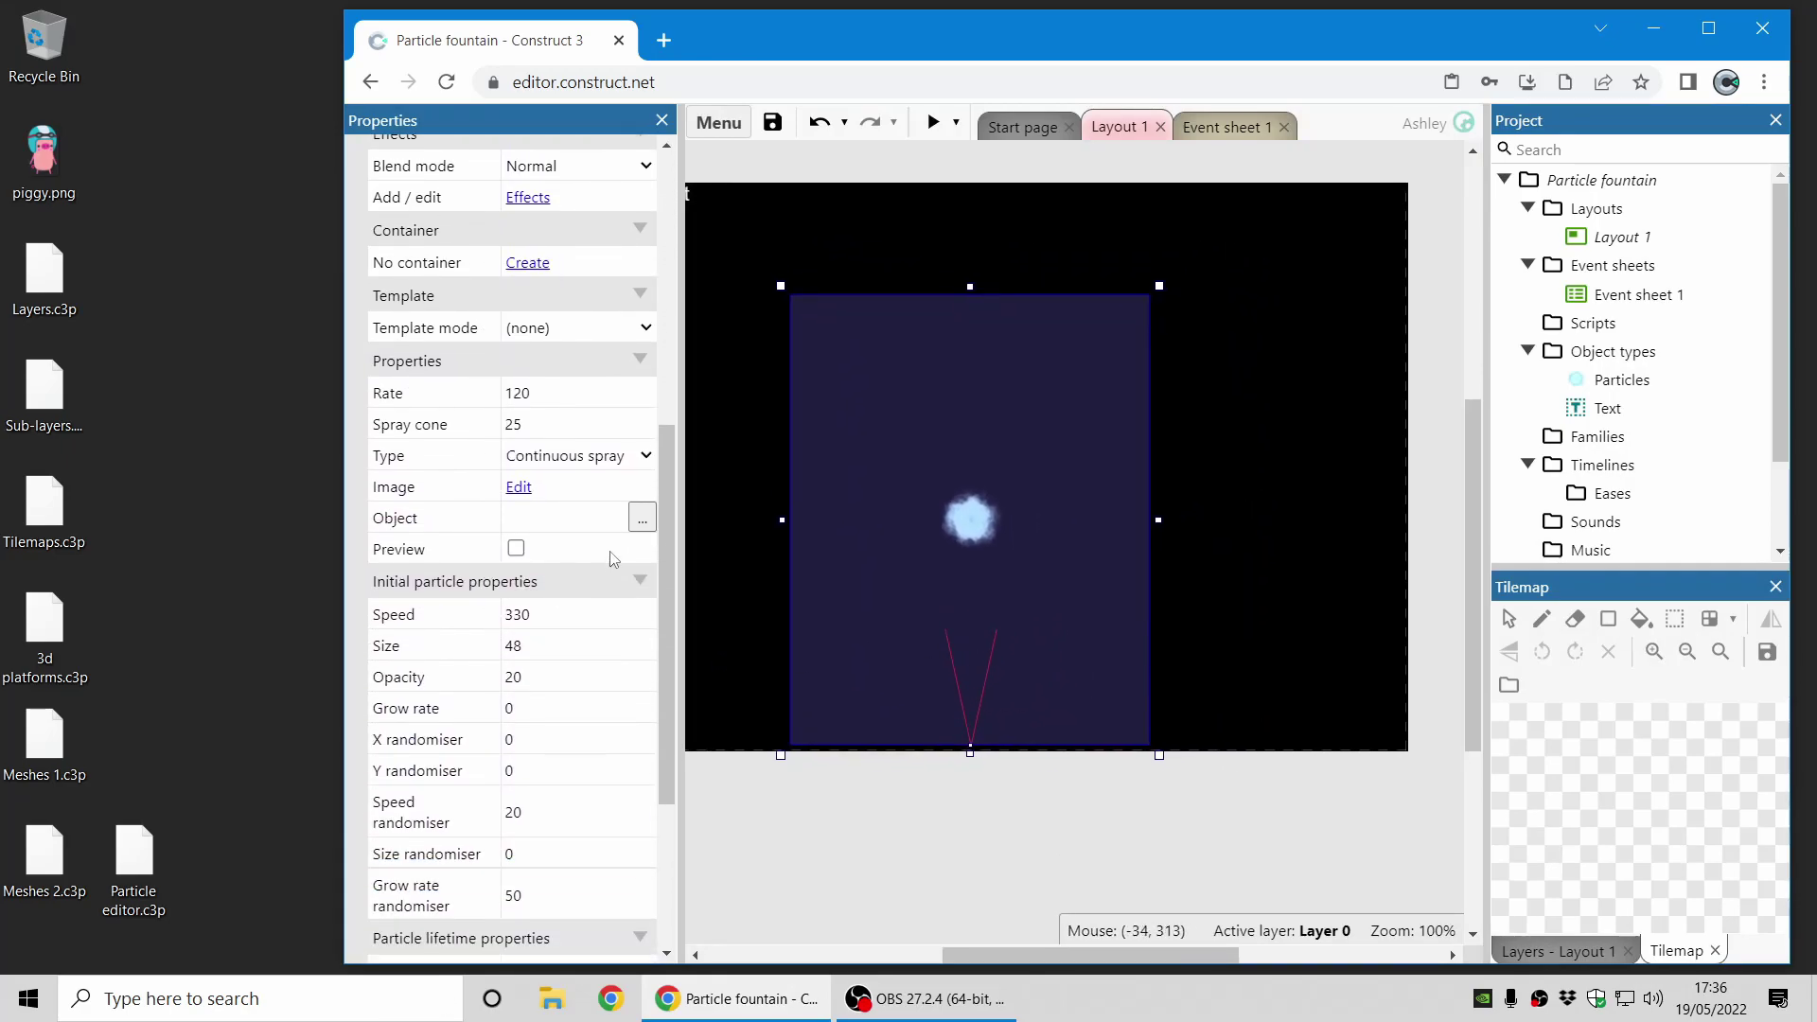
Turn on live particle preview, increase the initial Speed and adjust the particle Size.
{"action": "left_click", "coordinate": [613, 558]}
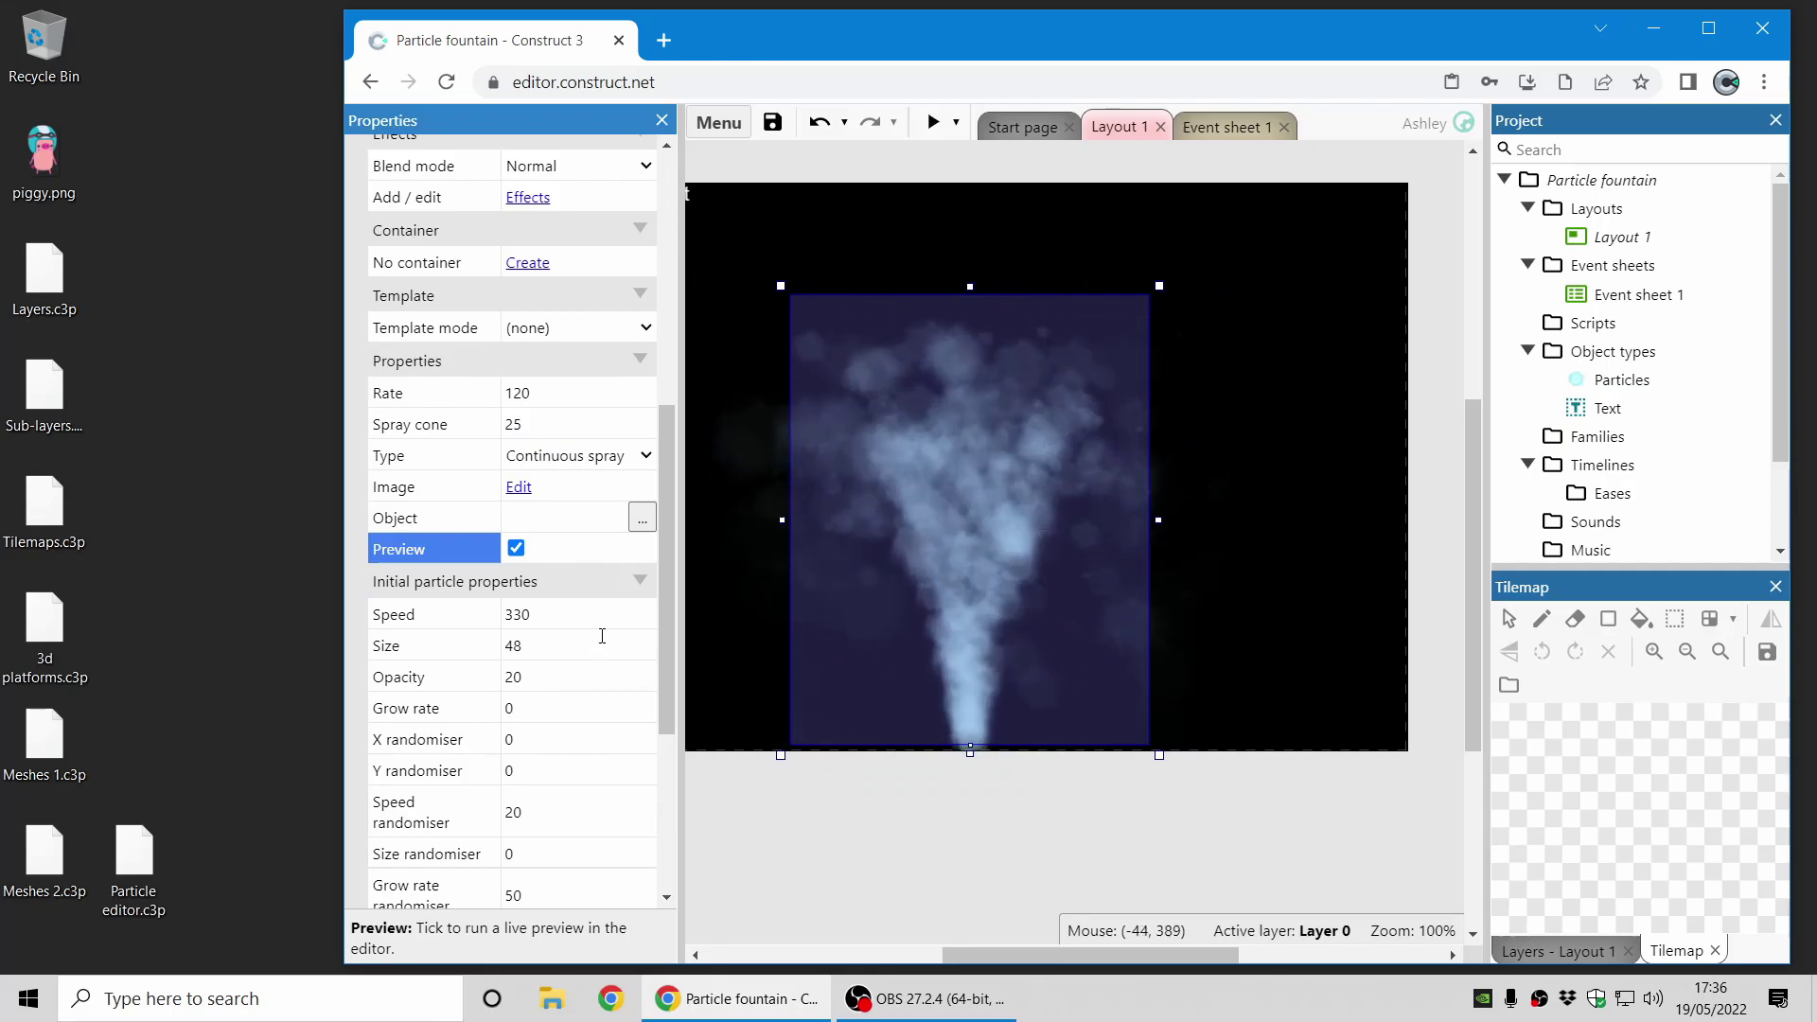
{"action": "scroll", "coordinate": [575, 608], "scroll_direction": "up", "scroll_amount": 5}
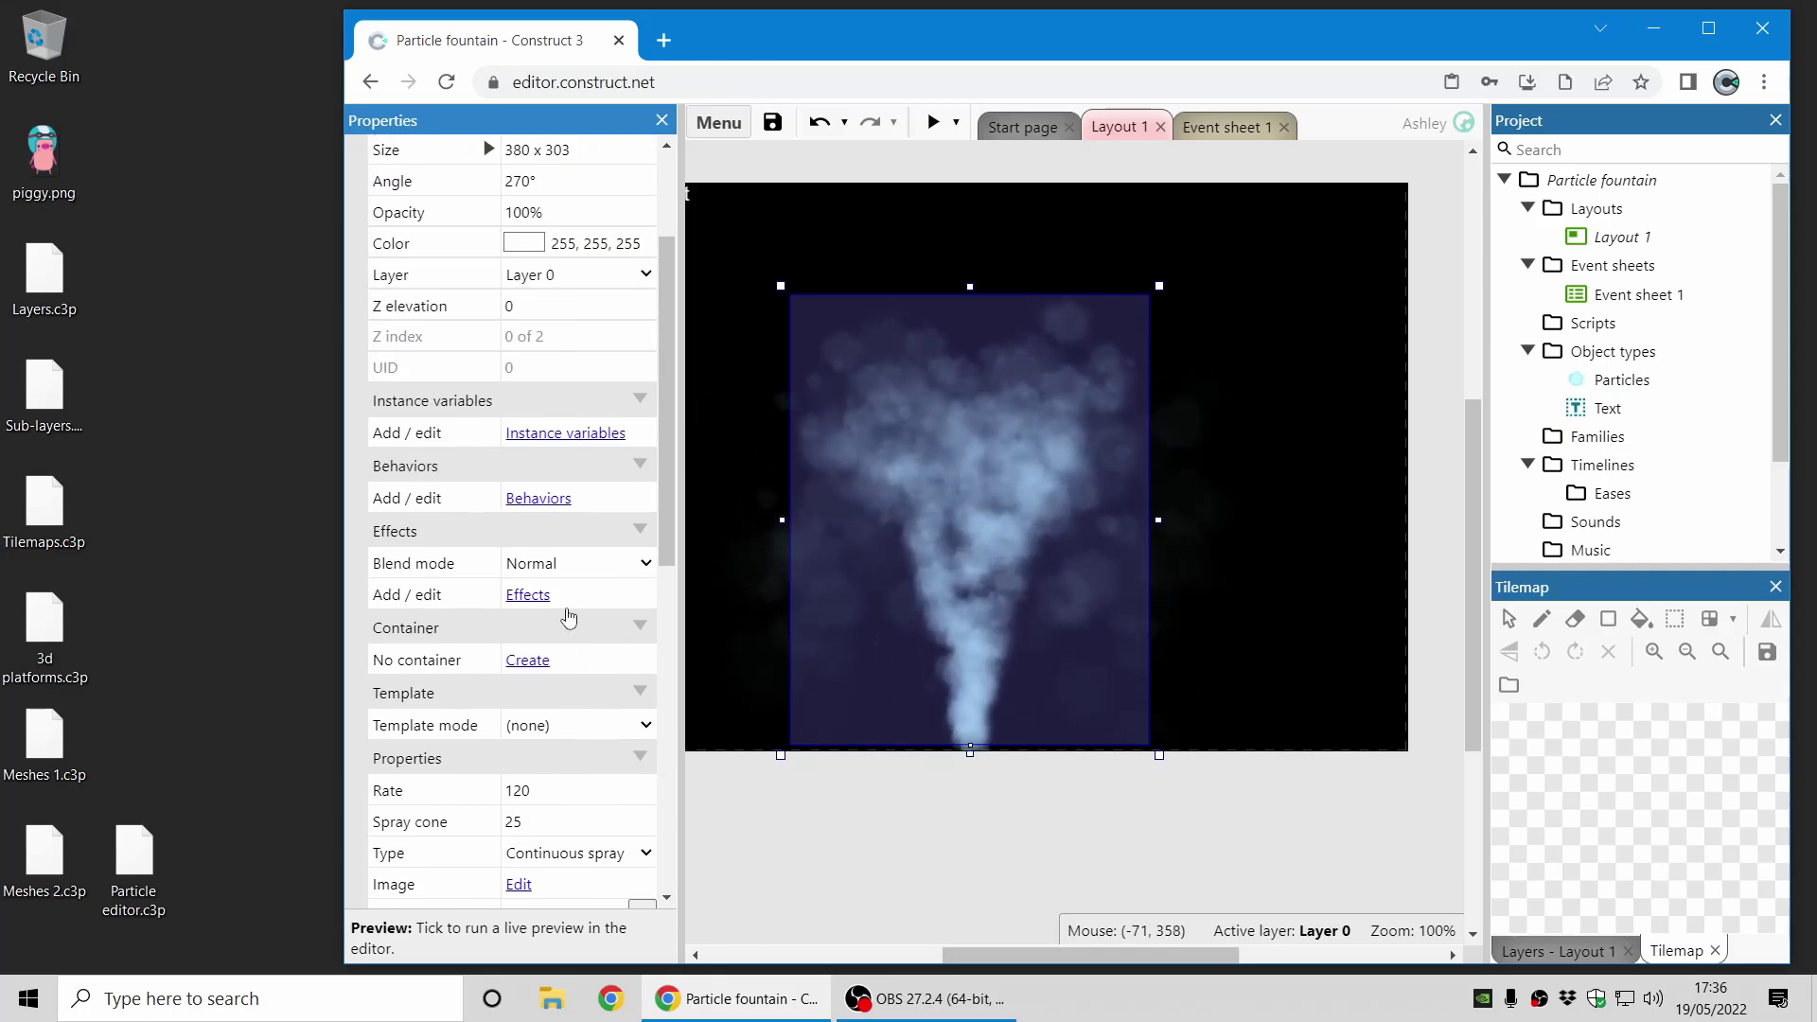
{"action": "scroll", "coordinate": [568, 609], "scroll_direction": "down", "scroll_amount": 5}
{"action": "mouse_move", "coordinate": [567, 609]}
{"action": "left_mouse_down"}
{"action": "mouse_move", "coordinate": [548, 307]}
{"action": "mouse_move", "coordinate": [564, 827]}
{"action": "mouse_move", "coordinate": [567, 763]}
{"action": "left_mouse_up"}
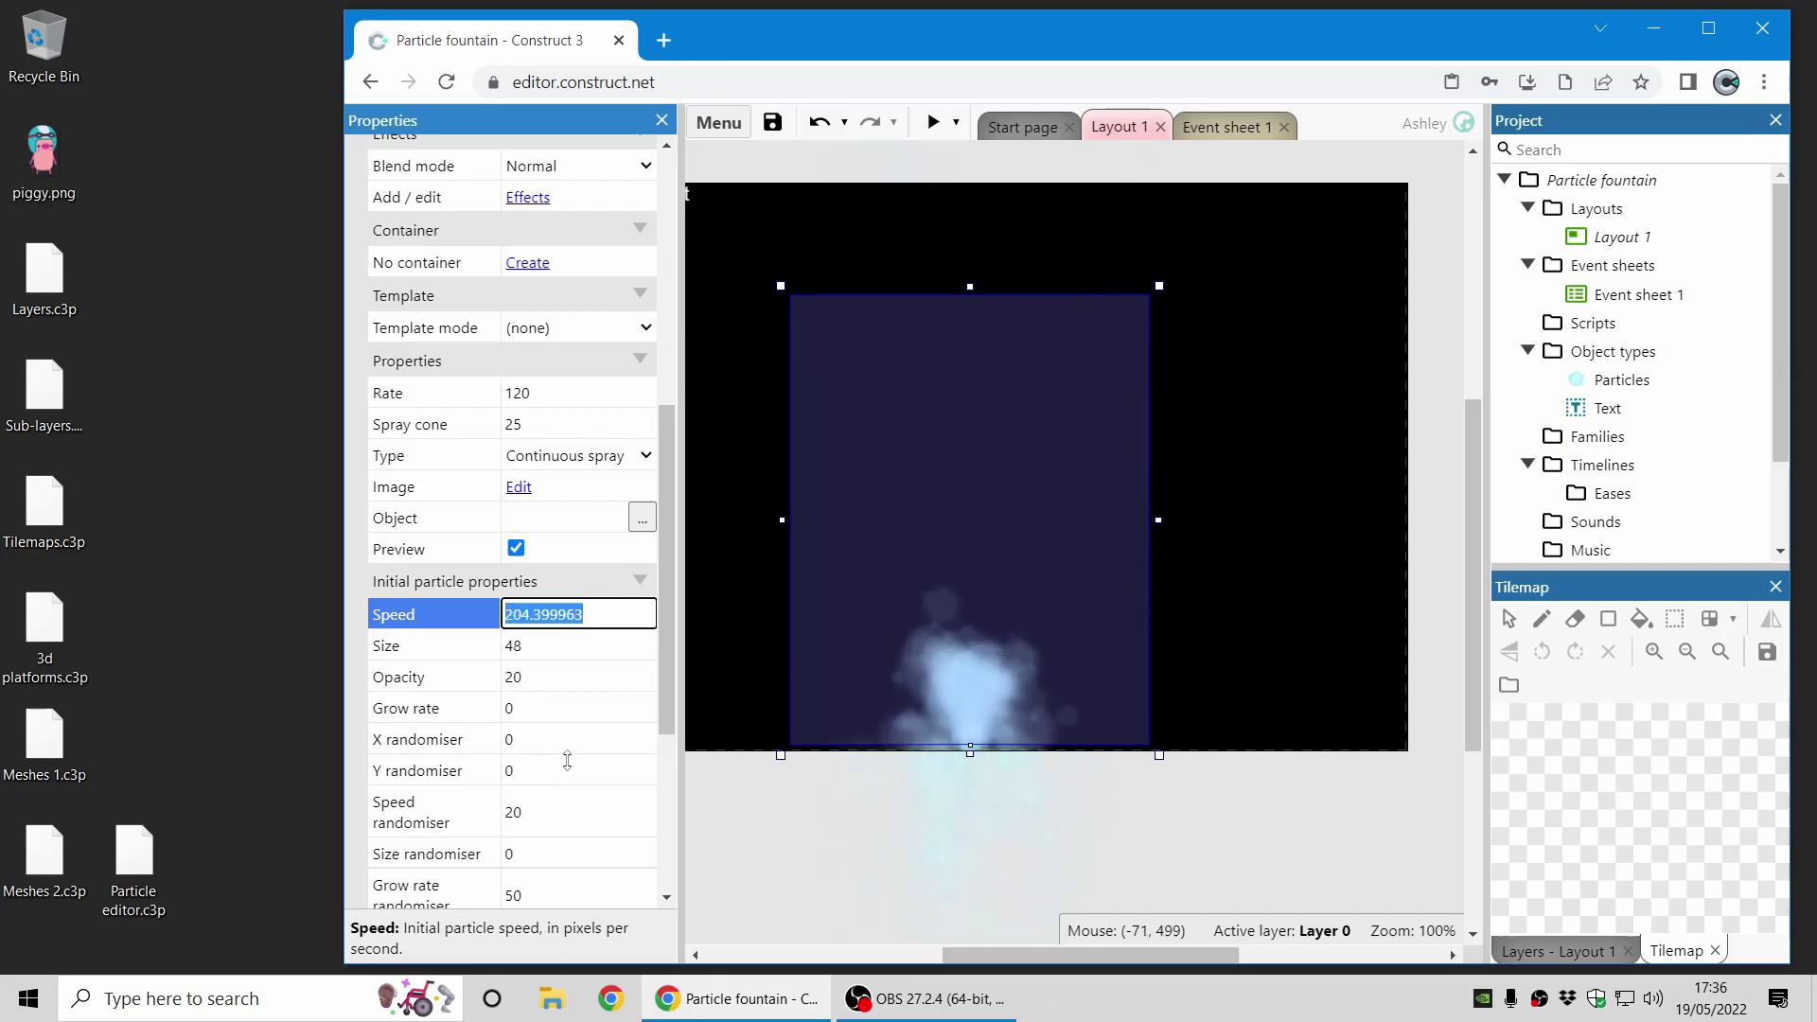
{"action": "left_click_drag", "start_coordinate": [535, 645], "coordinate": [555, 545]}
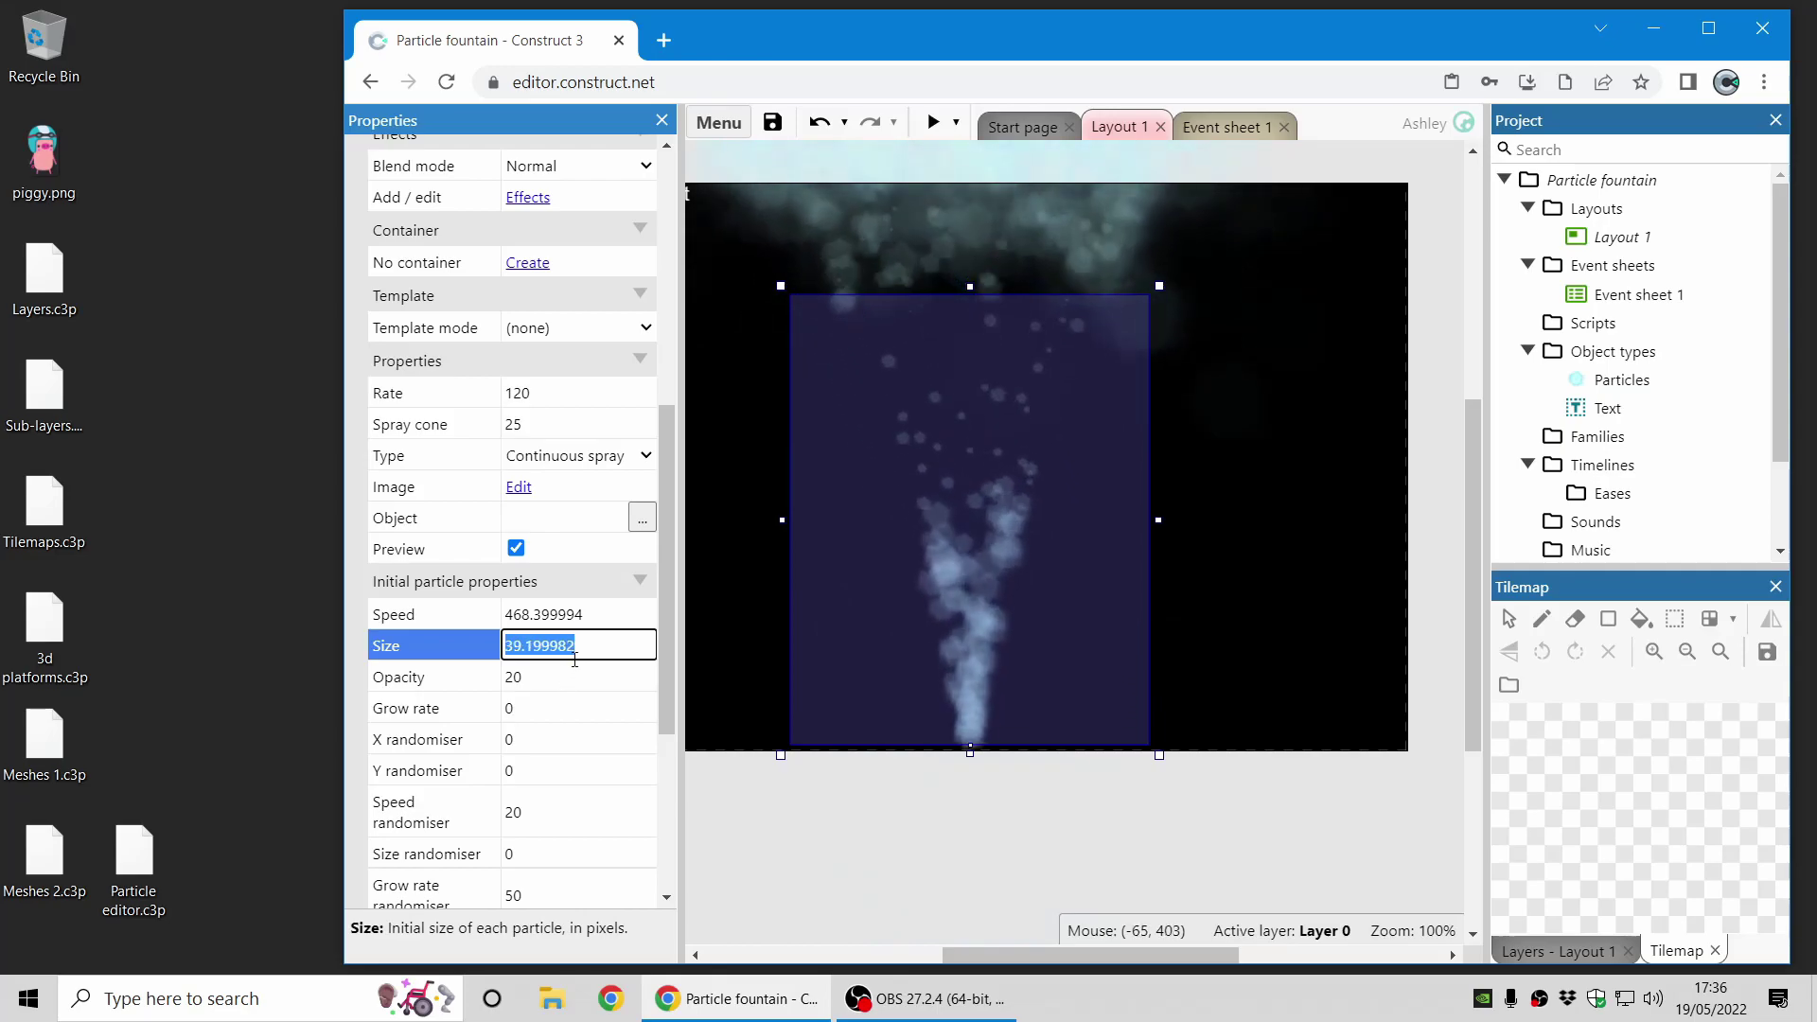
Set the emission Rate to 273.6, then close the particle fountain project.
{"action": "scroll", "coordinate": [574, 660], "scroll_direction": "down", "scroll_amount": 4}
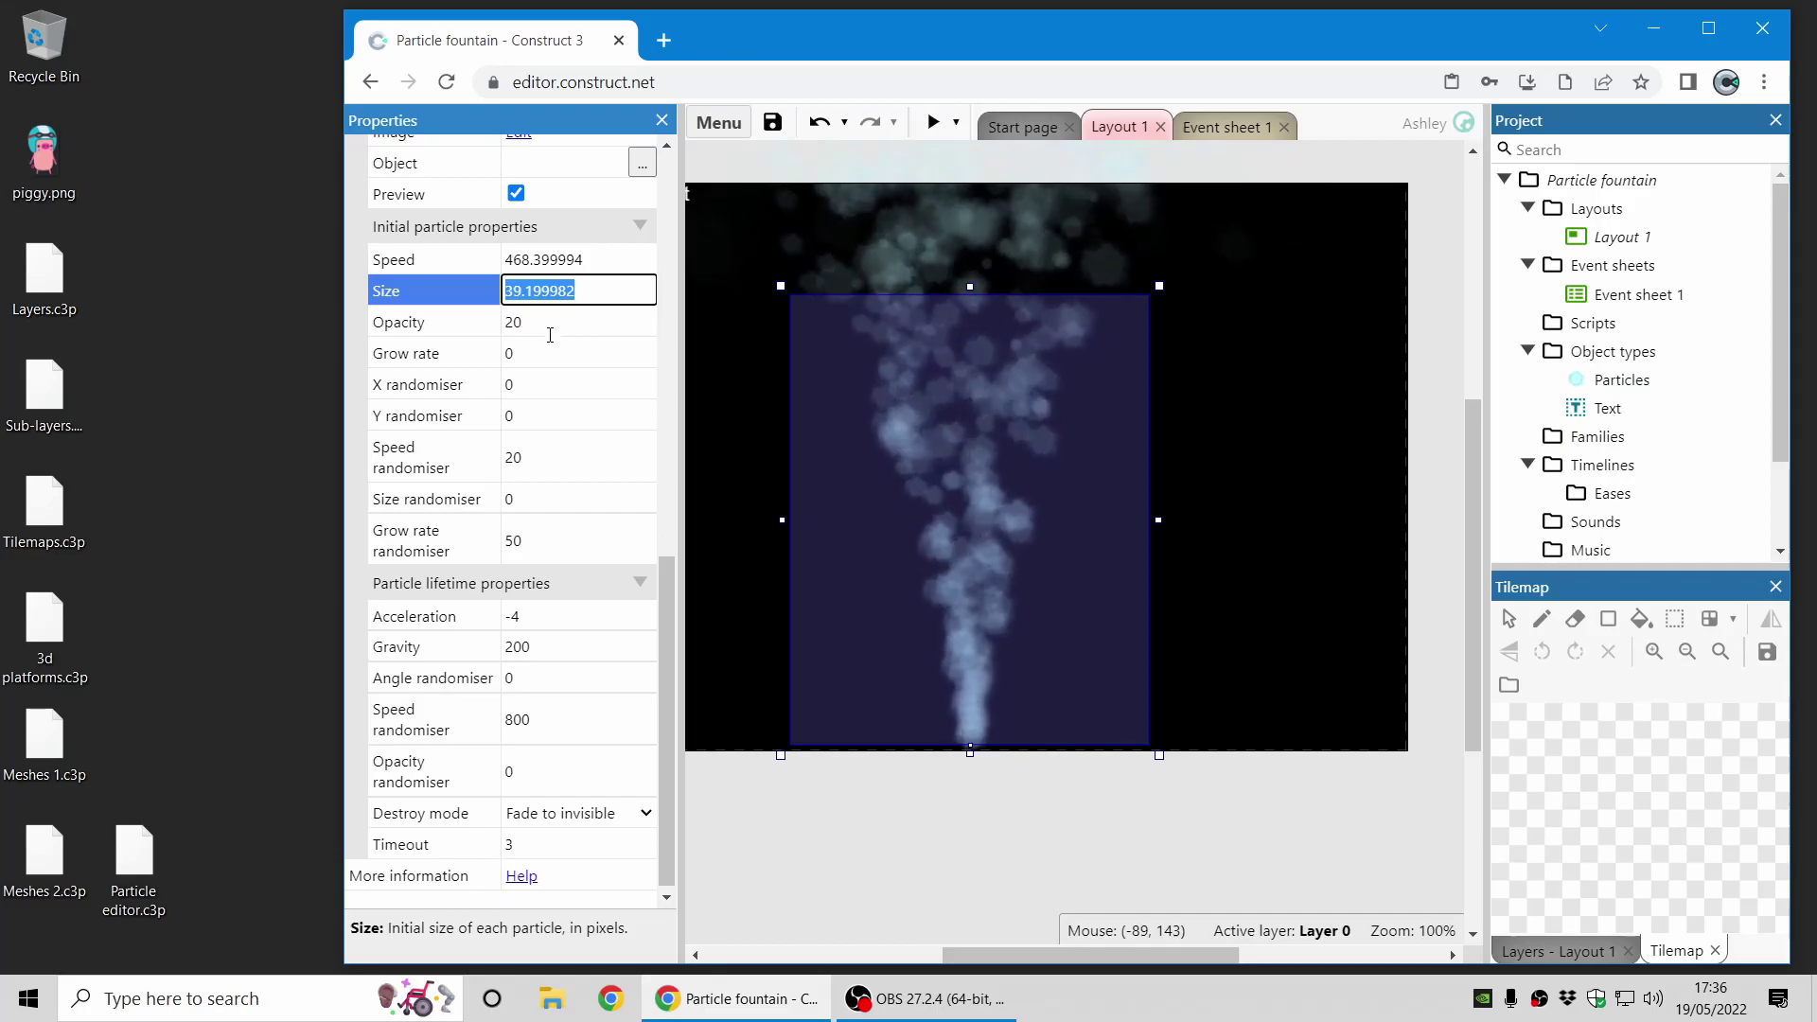
{"action": "scroll", "coordinate": [541, 539], "scroll_direction": "up", "scroll_amount": 3}
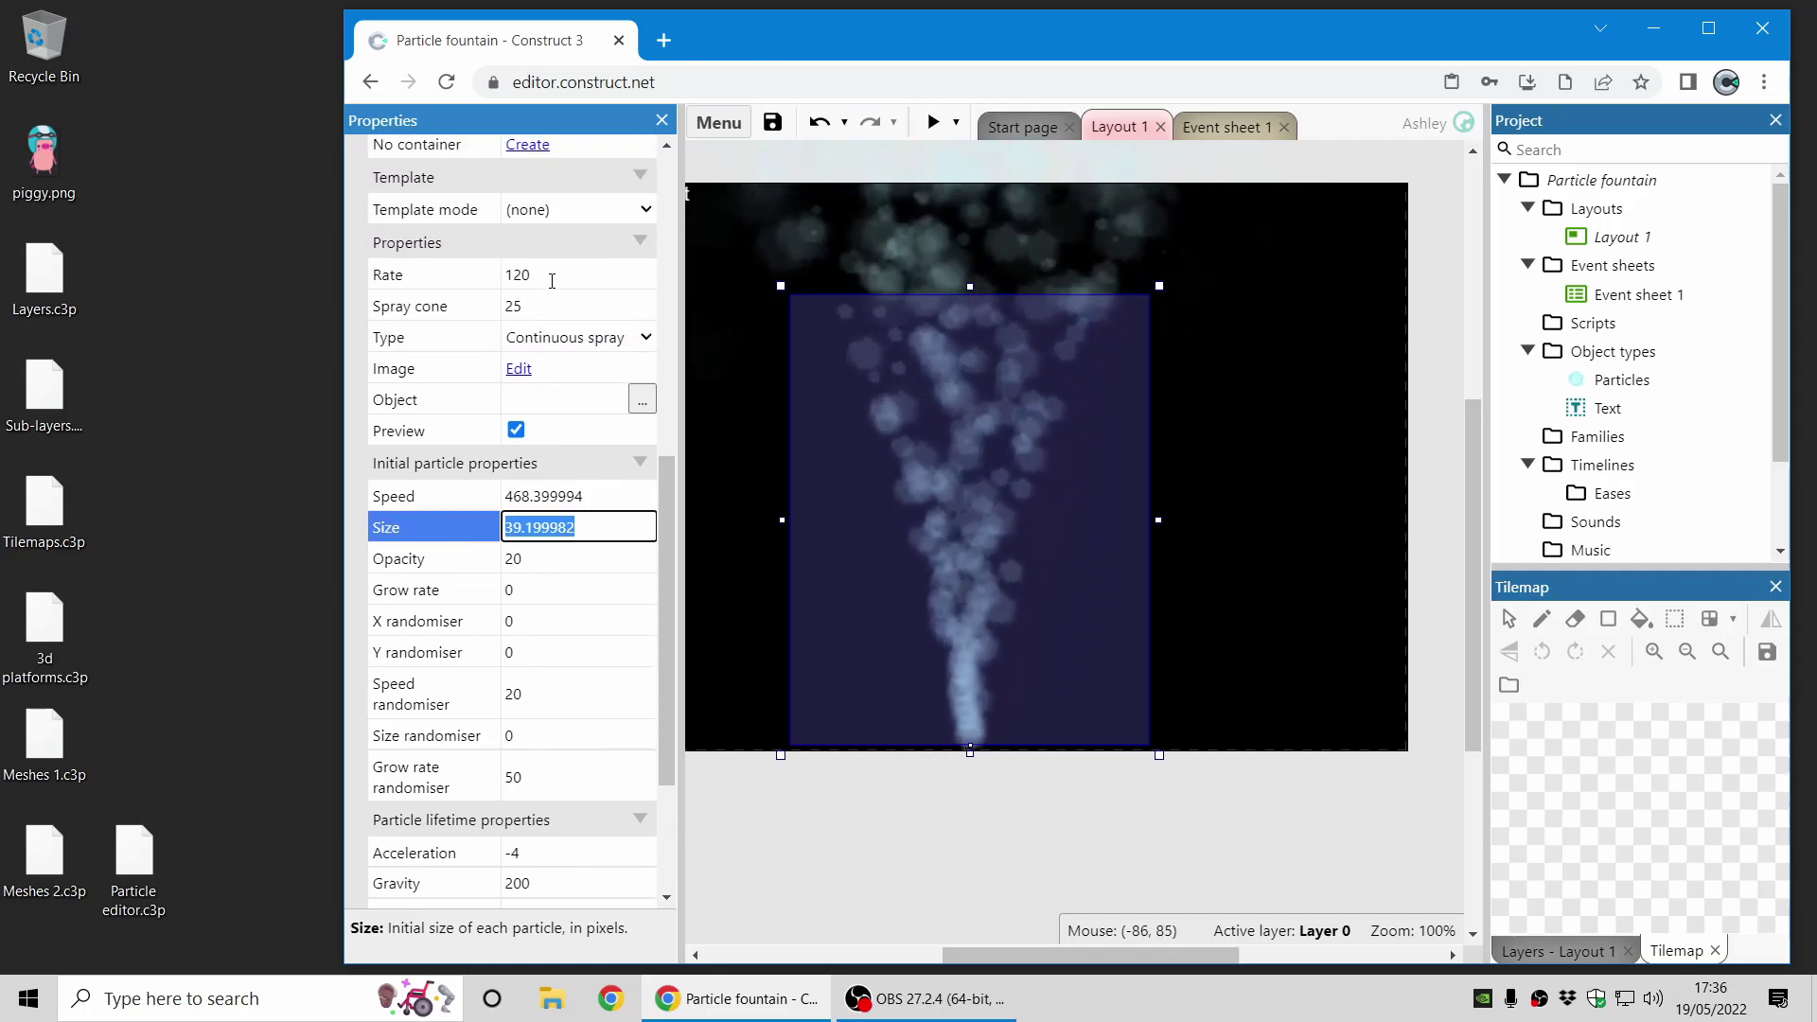
{"action": "left_click", "coordinate": [551, 275]}
{"action": "type", "text": "80"}
{"action": "key", "text": "Return"}
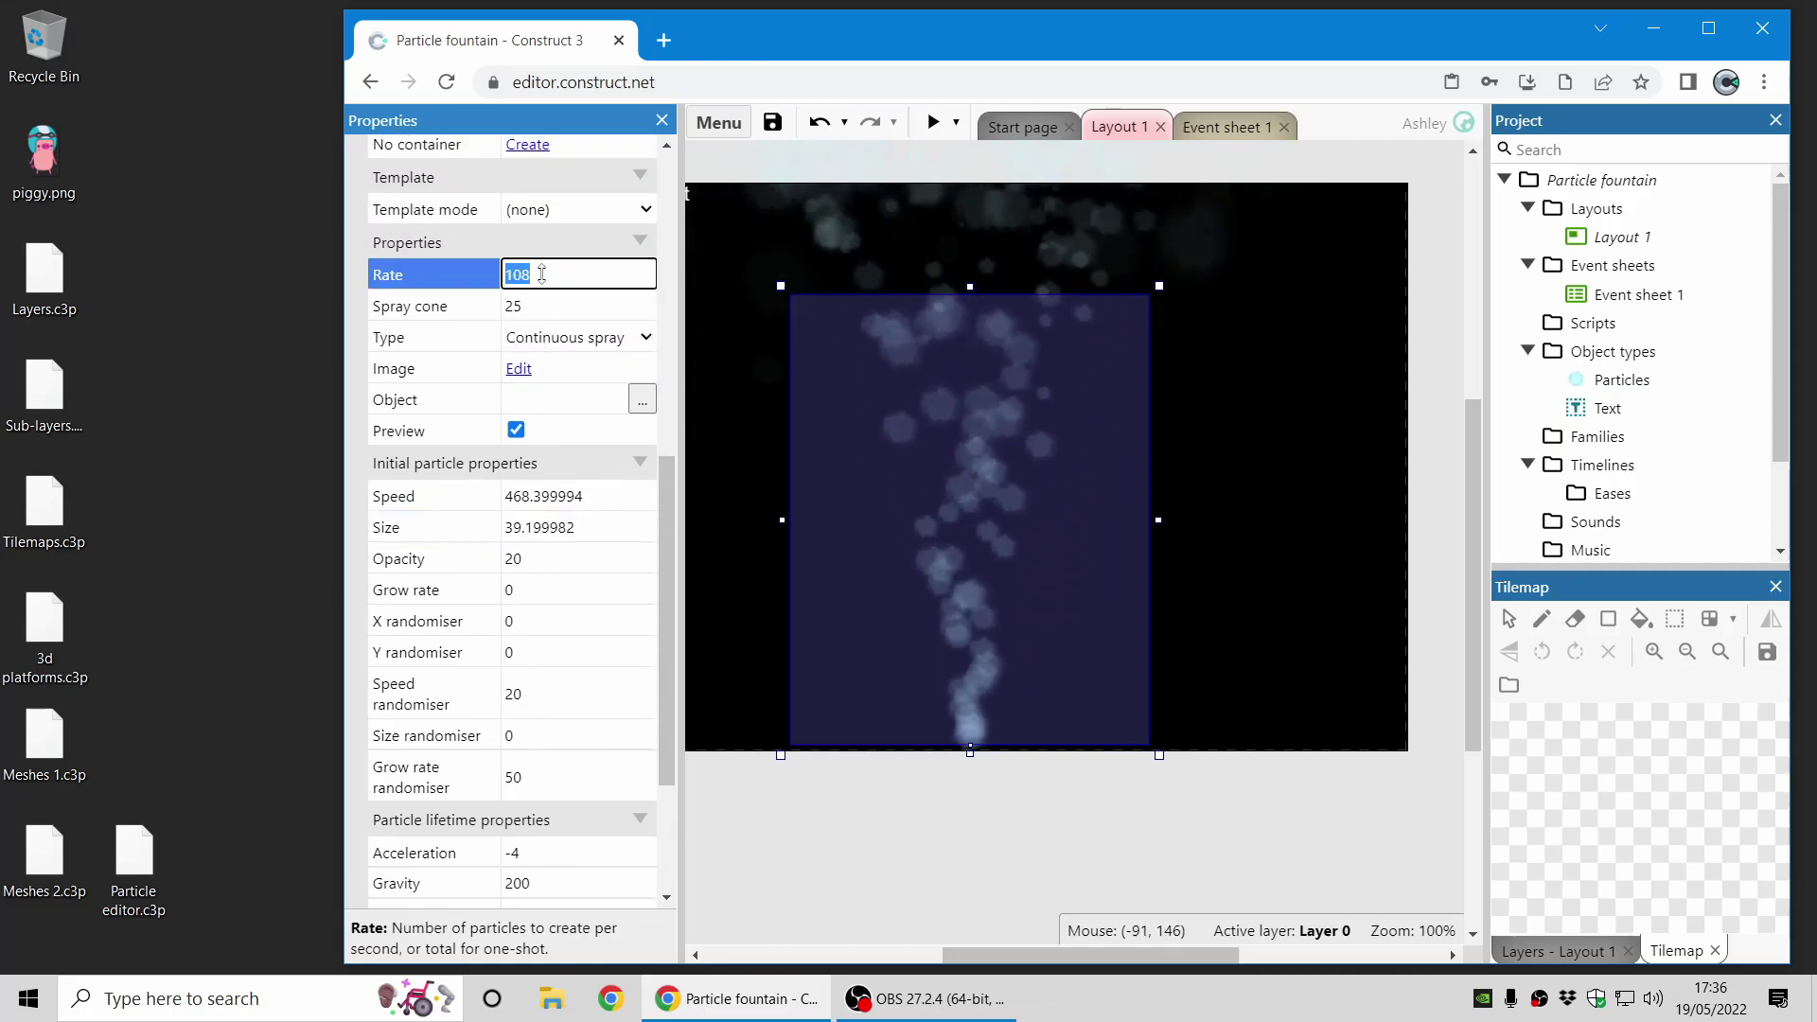
{"action": "type", "text": "273.6"}
{"action": "key", "text": "Return"}
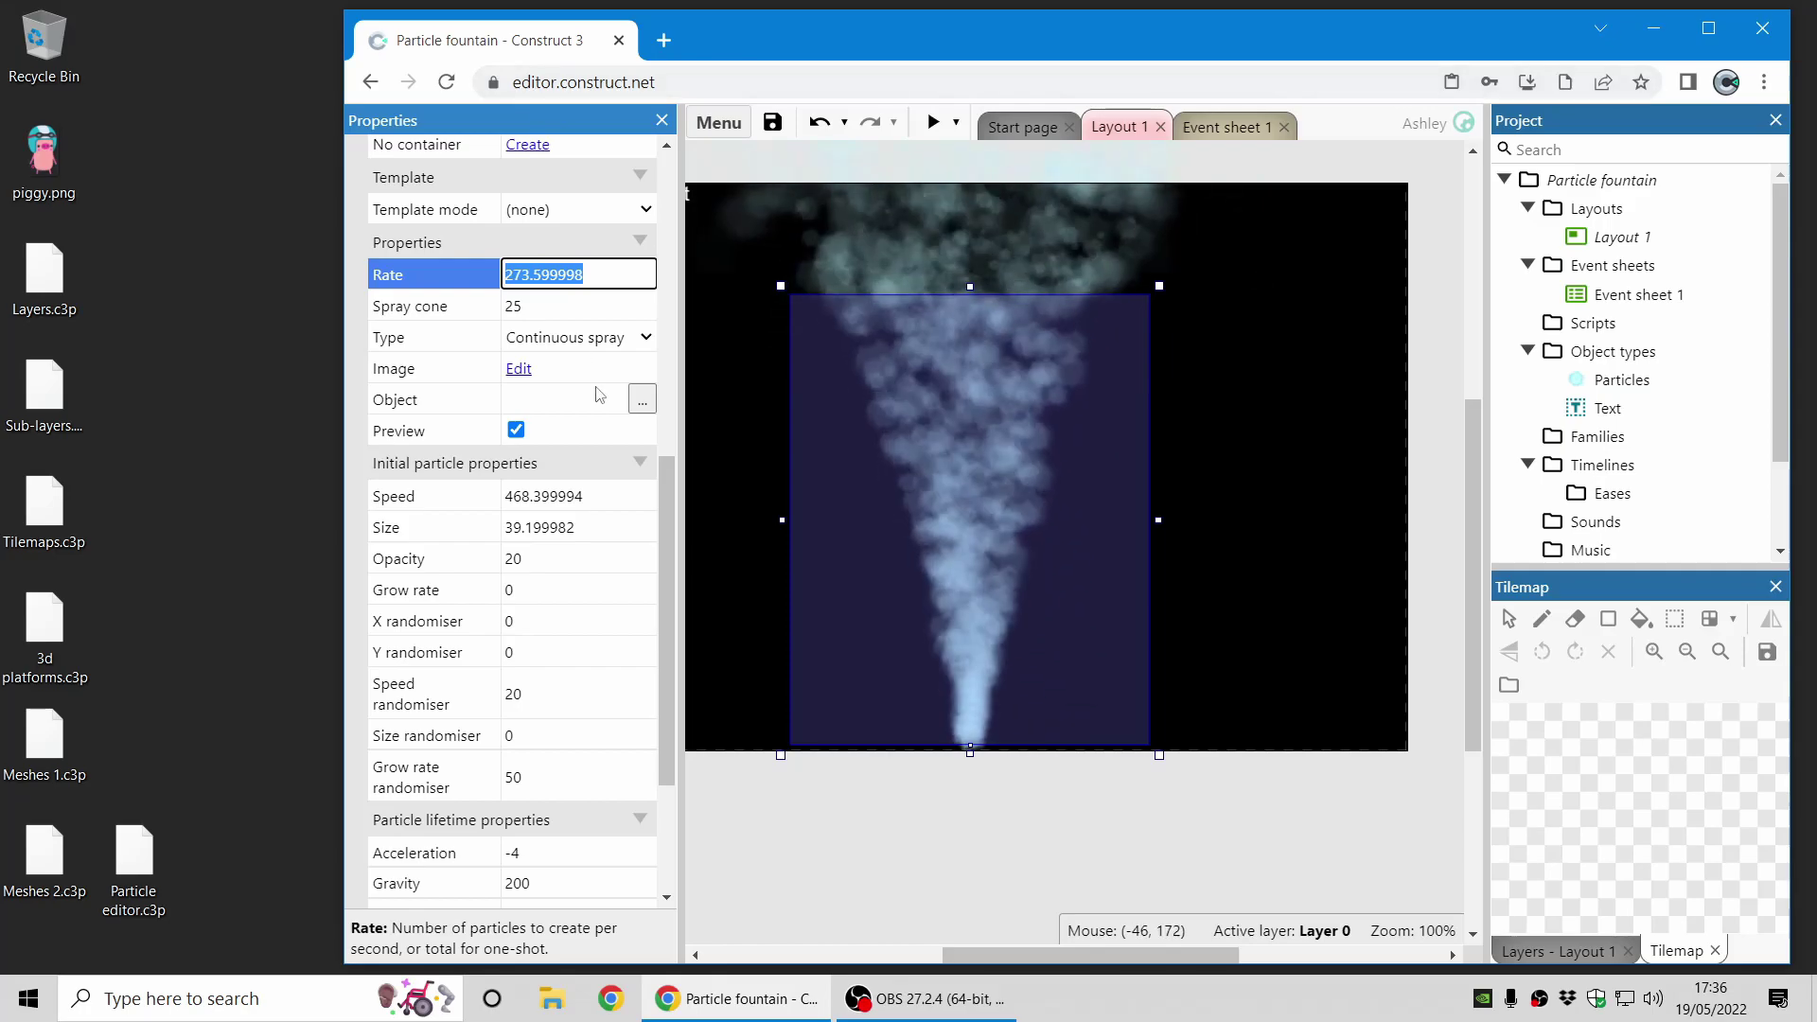
{"action": "right_click", "coordinate": [1606, 184]}
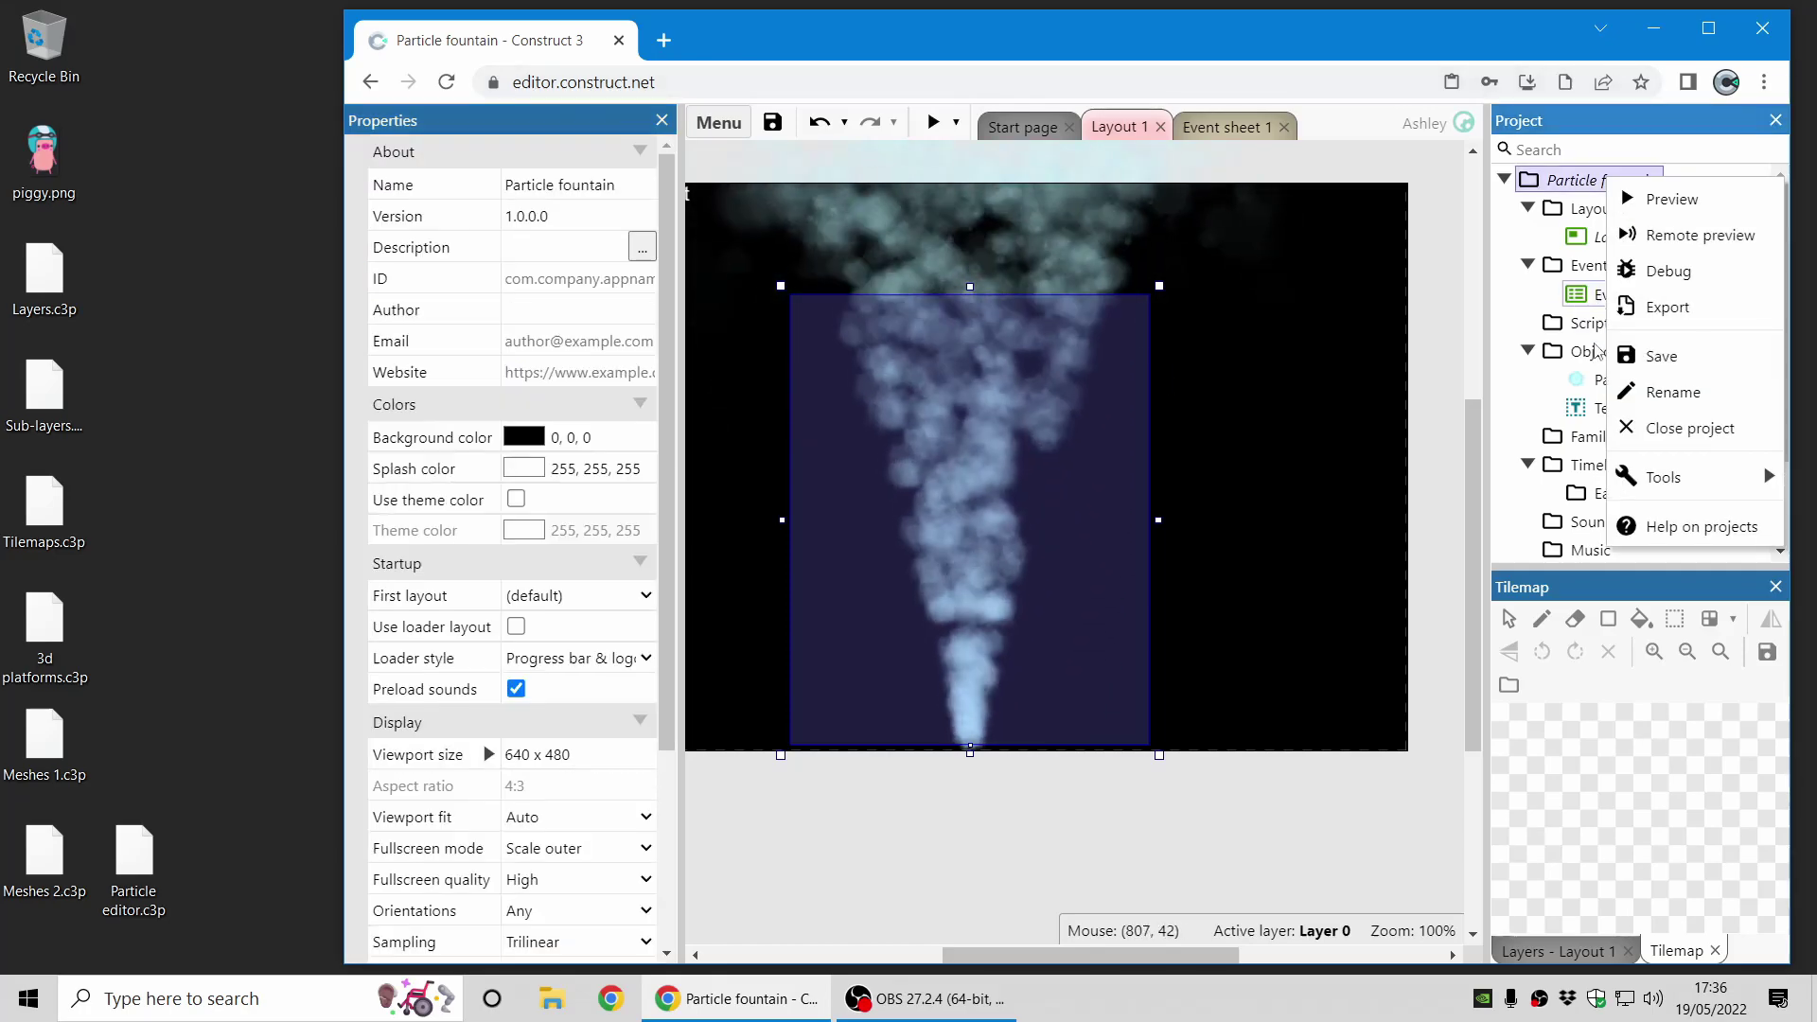
{"action": "left_click", "coordinate": [1651, 425]}
Discard the particle project's changes and create a new blank project with an empty Layout 1.
{"action": "left_click", "coordinate": [1114, 595]}
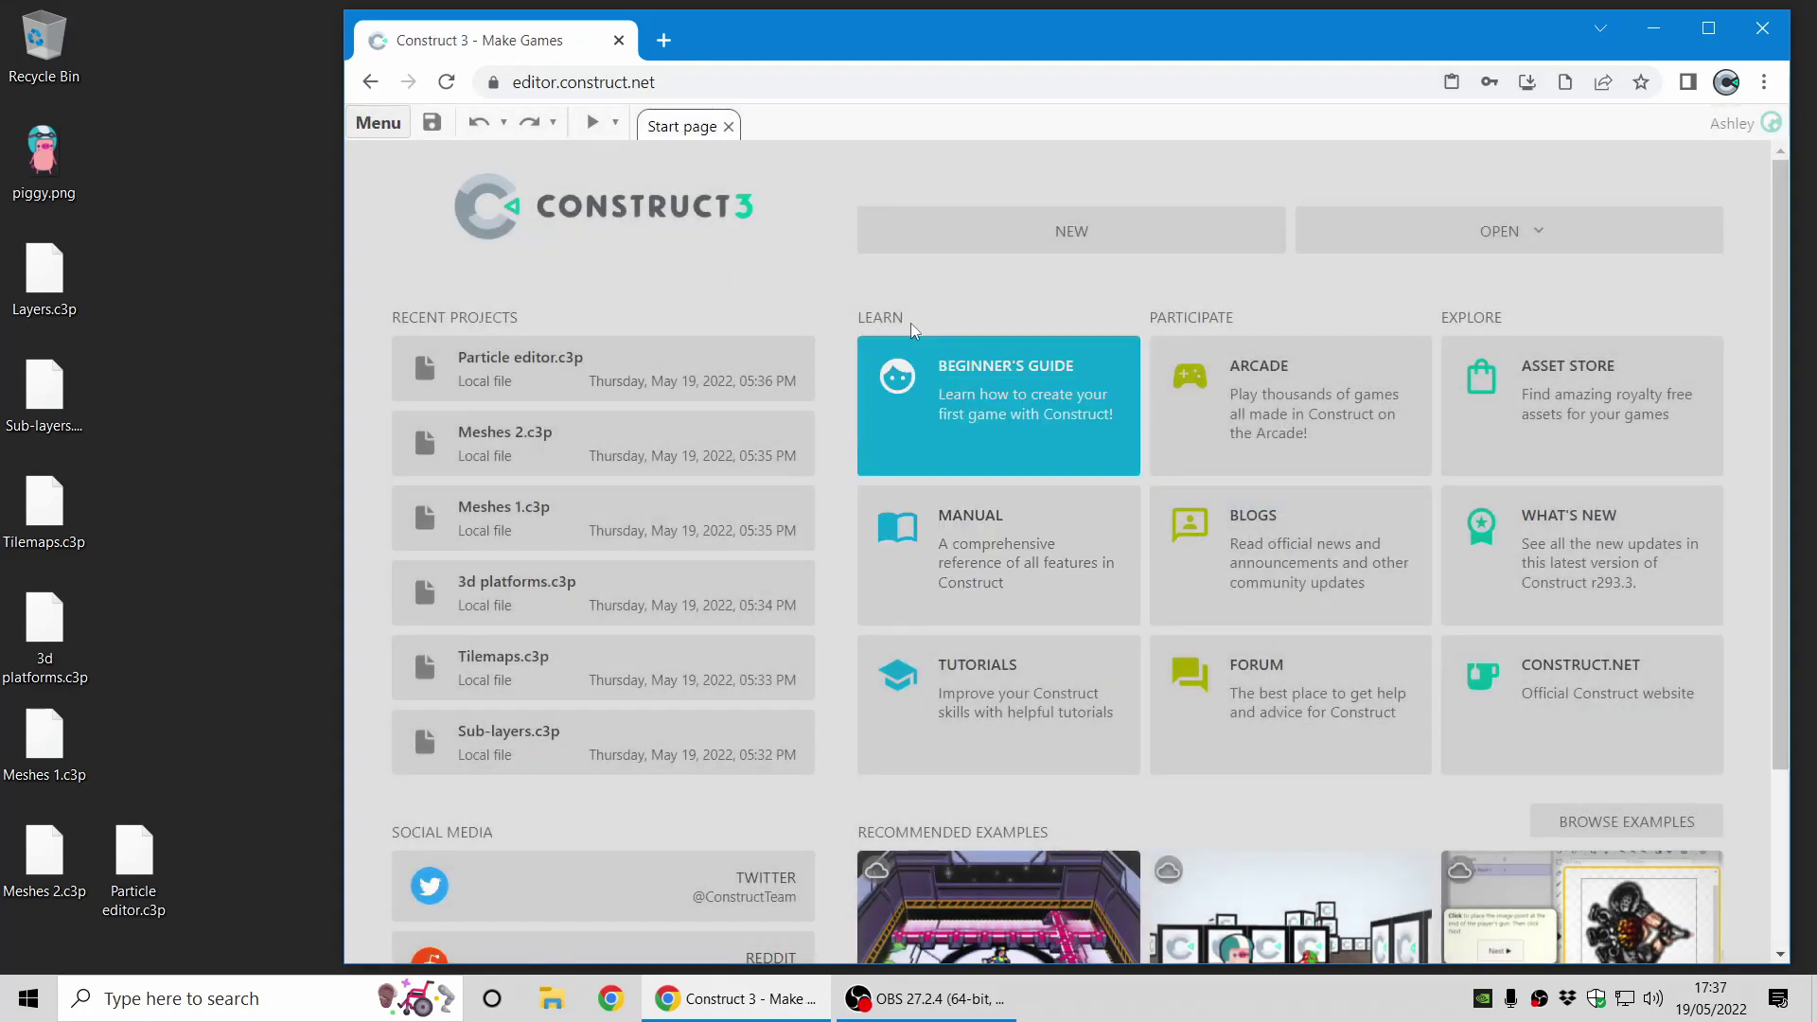
{"action": "left_click", "coordinate": [1088, 245]}
{"action": "left_click", "coordinate": [1098, 689]}
{"action": "left_click_drag", "start_coordinate": [1136, 332], "coordinate": [1127, 458]}
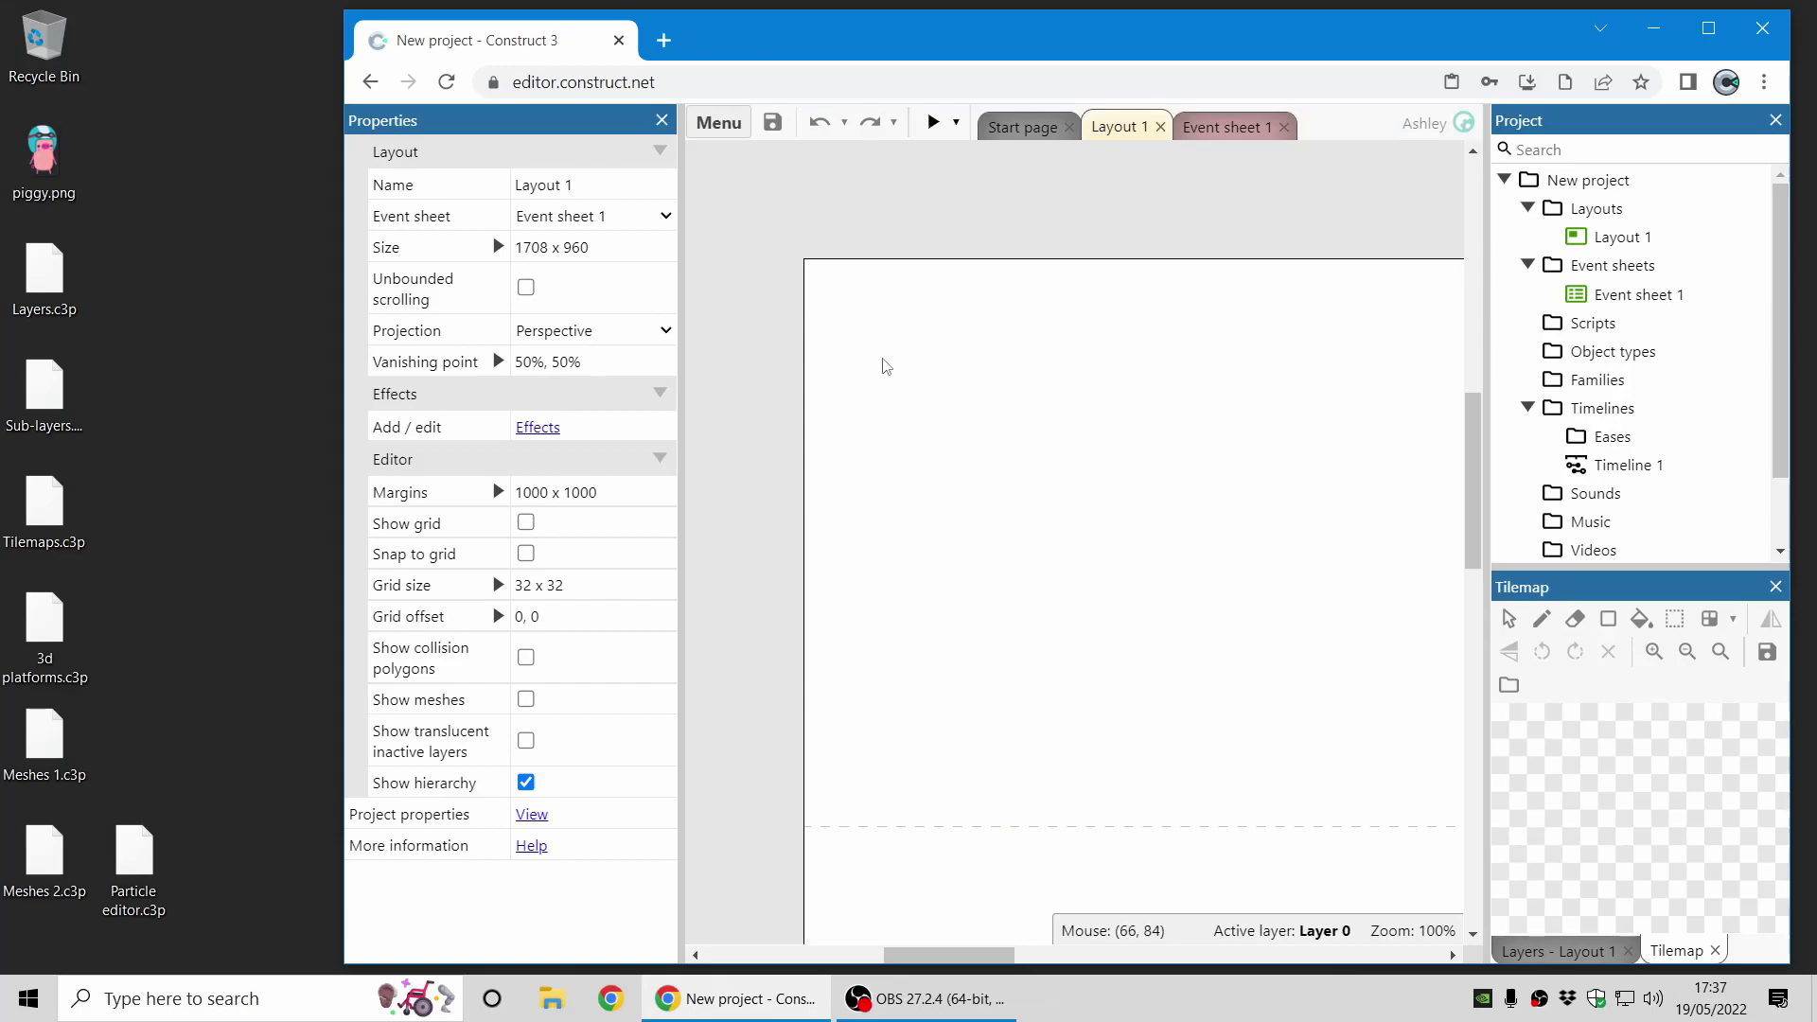